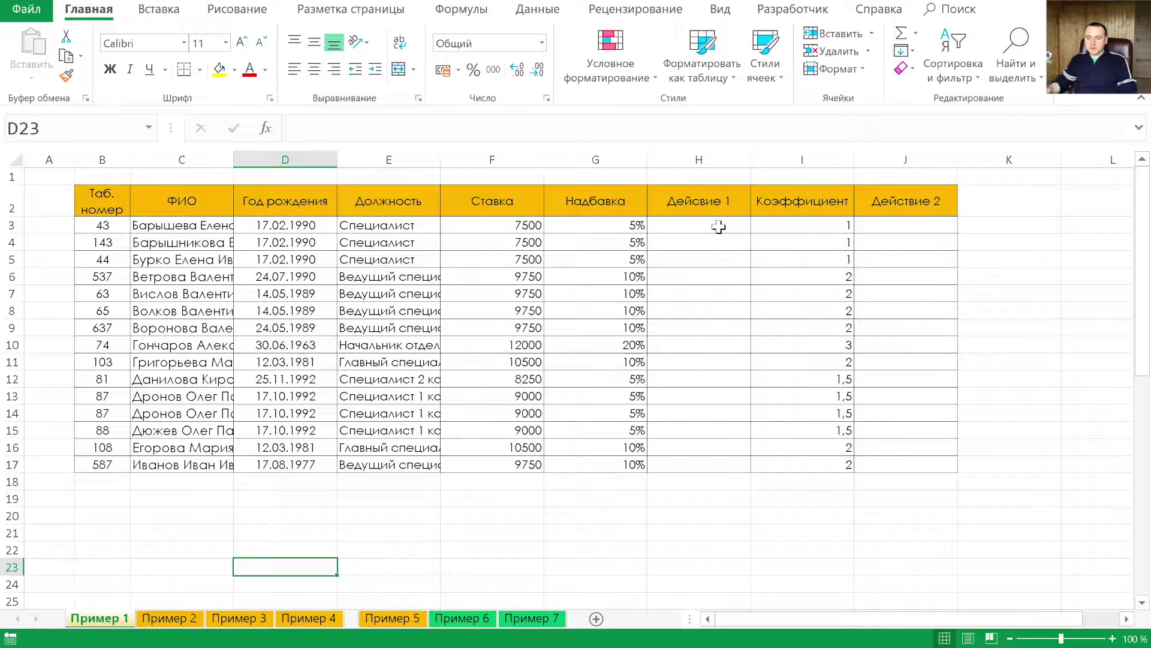
- Enter =F3*G3+F3 in H3 and show it in General format as 7875
{"action": "left_click", "coordinate": [718, 226]}
{"action": "type", "text": "="}
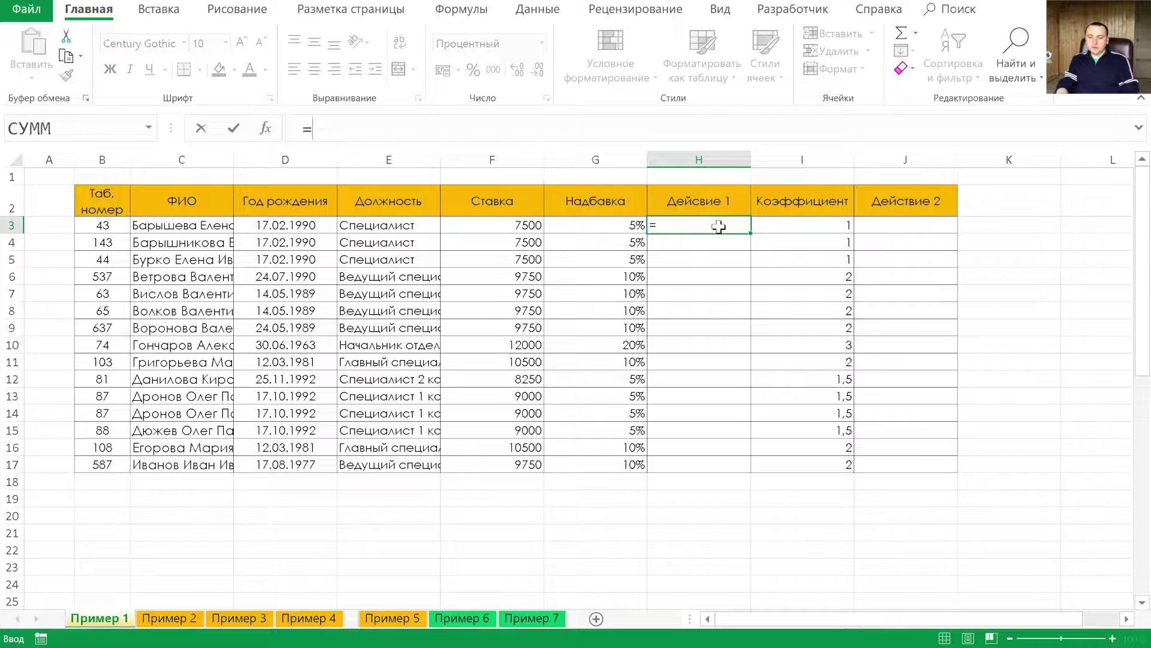
{"action": "key", "text": "Left"}
{"action": "key", "text": "Left"}
{"action": "type", "text": "*"}
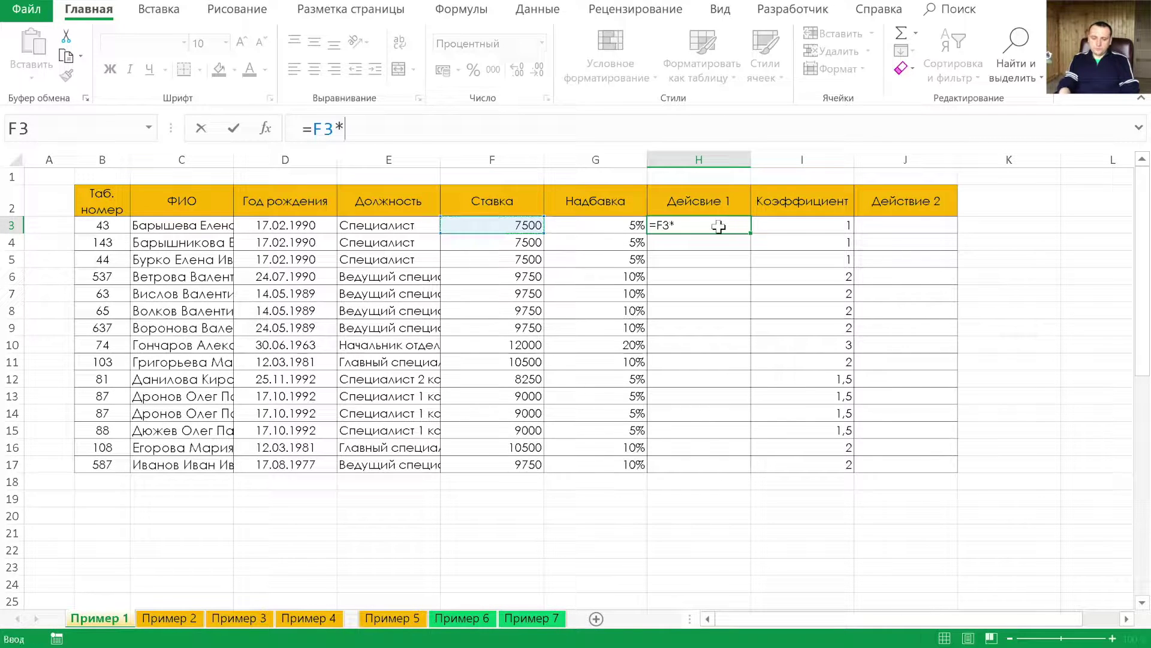
{"action": "key", "text": "Left"}
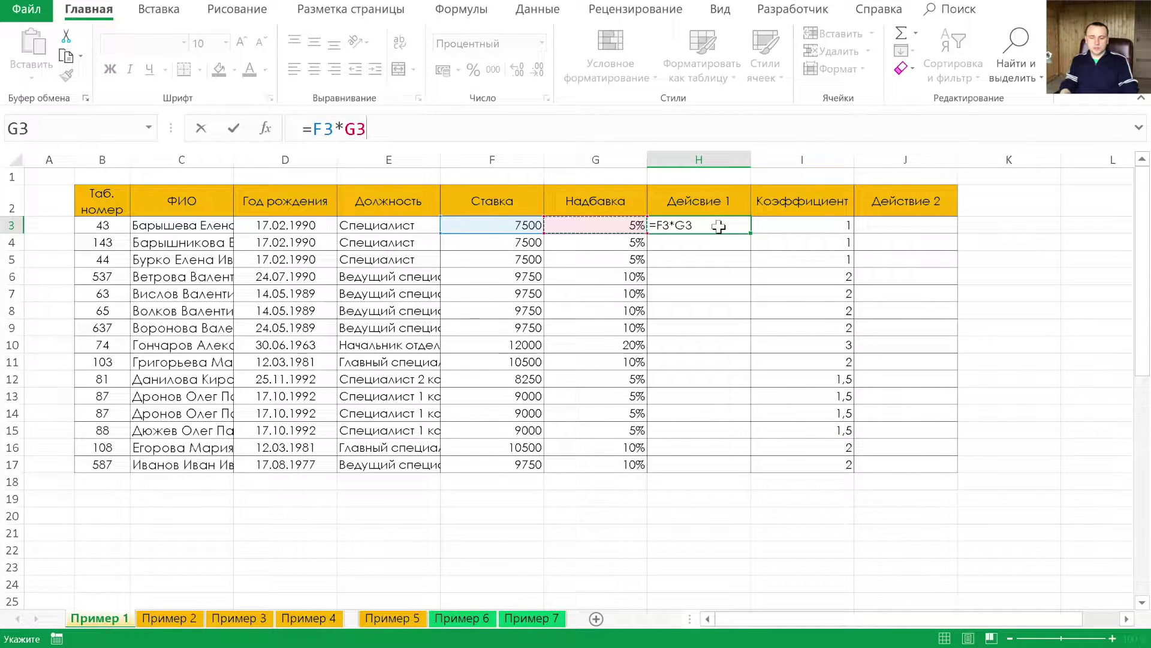
{"action": "type", "text": "+"}
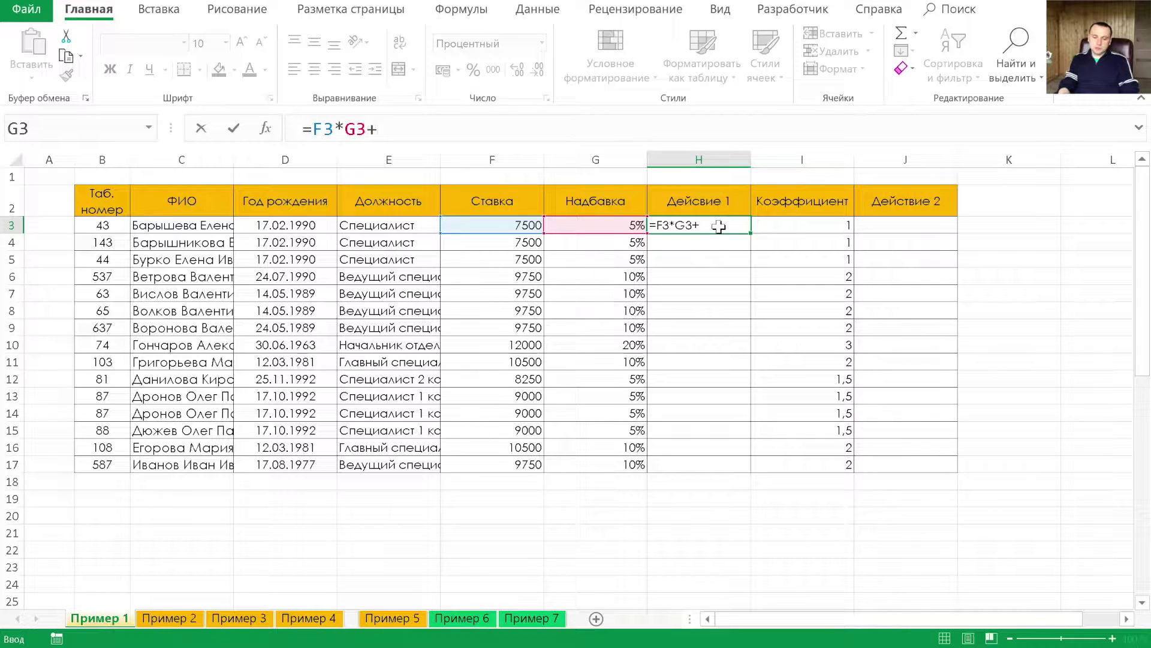
{"action": "key", "text": "Left"}
{"action": "key", "text": "Left"}
{"action": "key", "text": "Return"}
{"action": "left_click", "coordinate": [718, 226]}
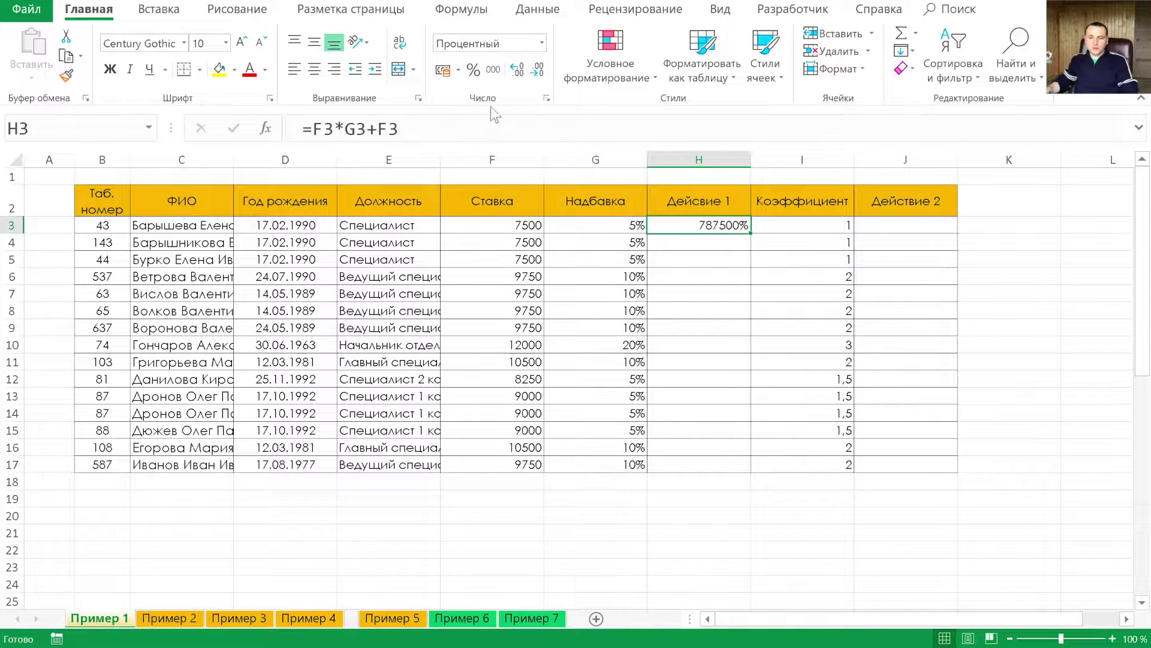
{"action": "left_click", "coordinate": [541, 43]}
{"action": "left_click", "coordinate": [473, 67]}
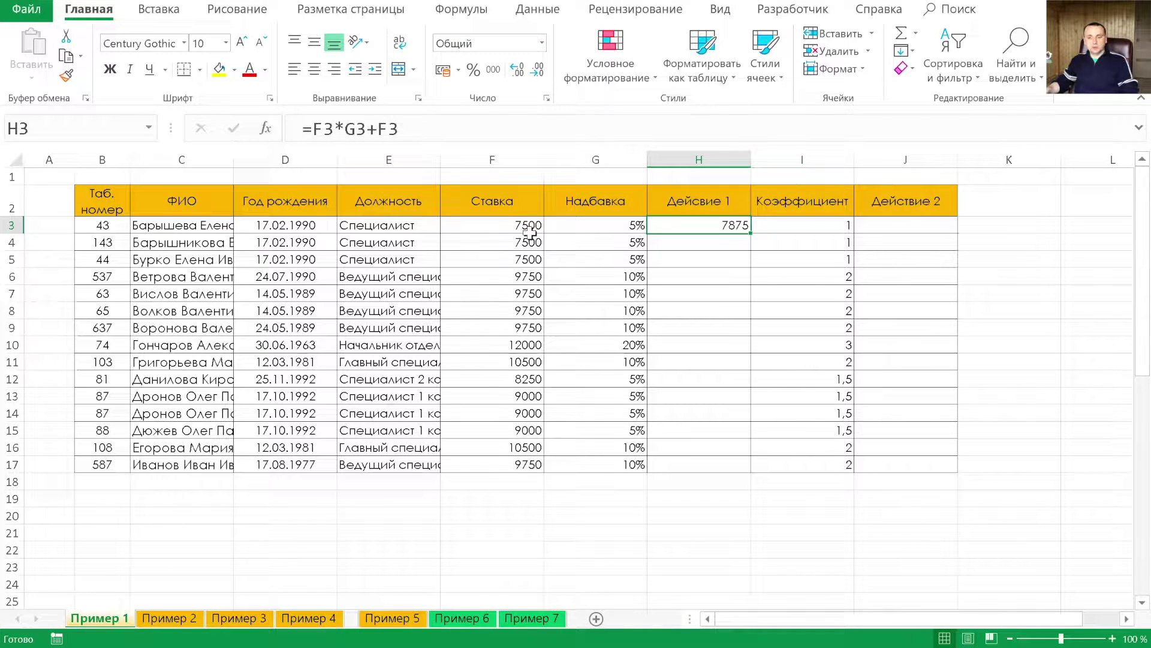
- Fill the H3 formula down to H17 and check results such as H7
{"action": "left_click_drag", "start_coordinate": [752, 233], "coordinate": [743, 462]}
{"action": "left_click", "coordinate": [708, 292]}
{"action": "left_click", "coordinate": [607, 323]}
{"action": "left_click", "coordinate": [616, 253]}
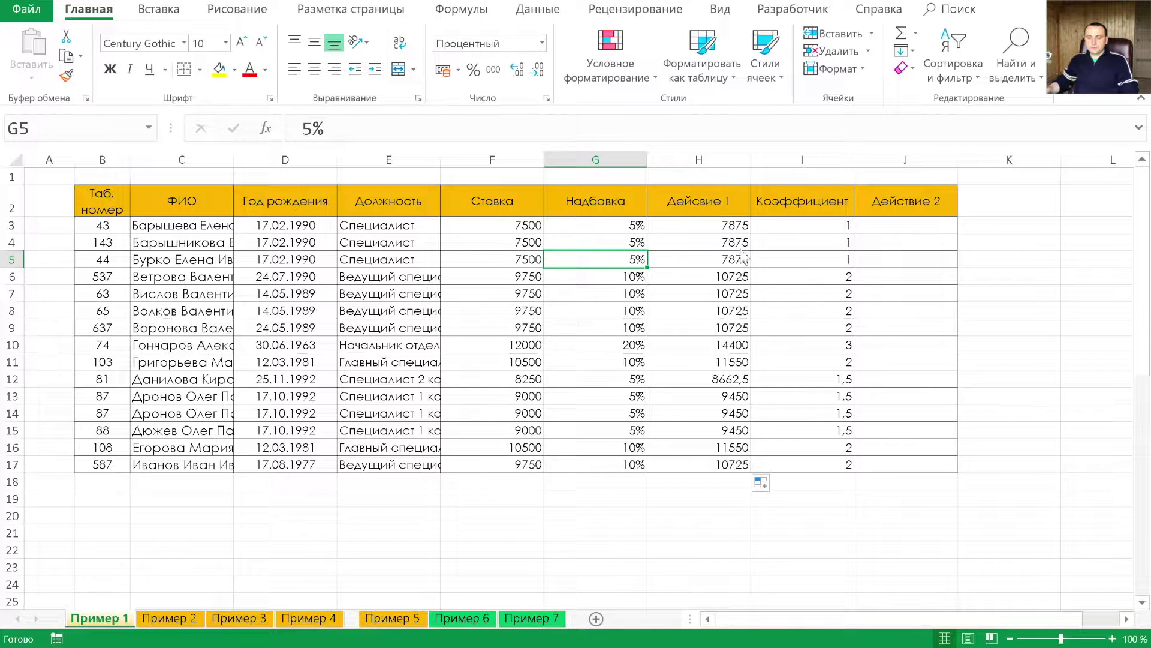
{"action": "left_click", "coordinate": [680, 228]}
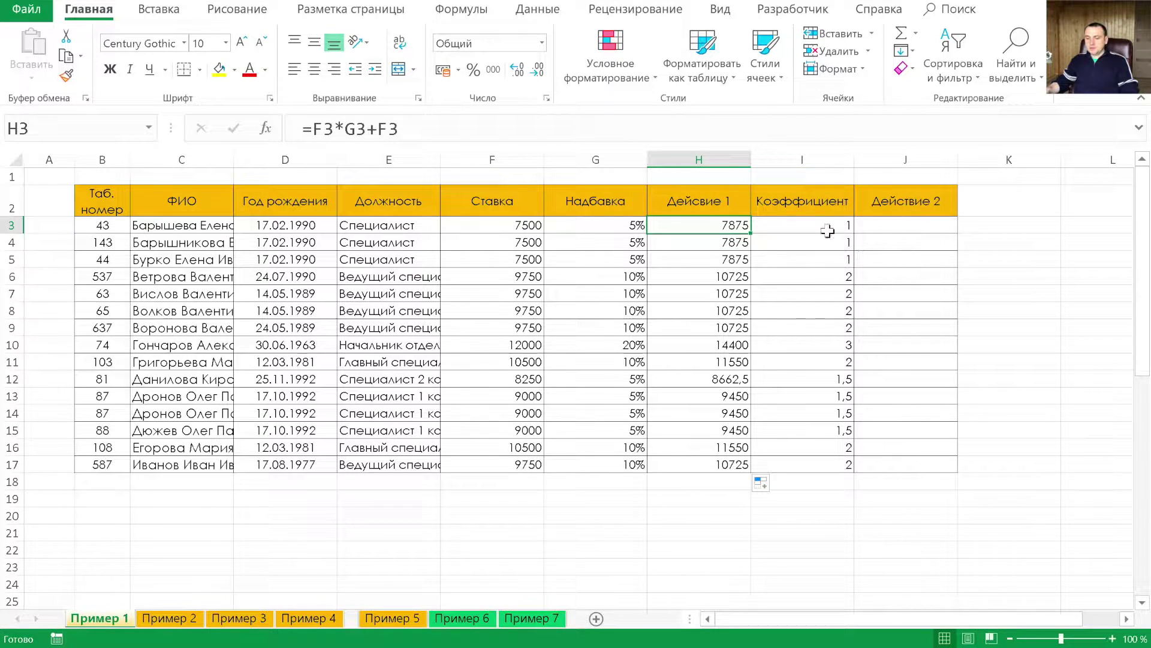
{"action": "left_click_drag", "start_coordinate": [828, 231], "coordinate": [816, 457]}
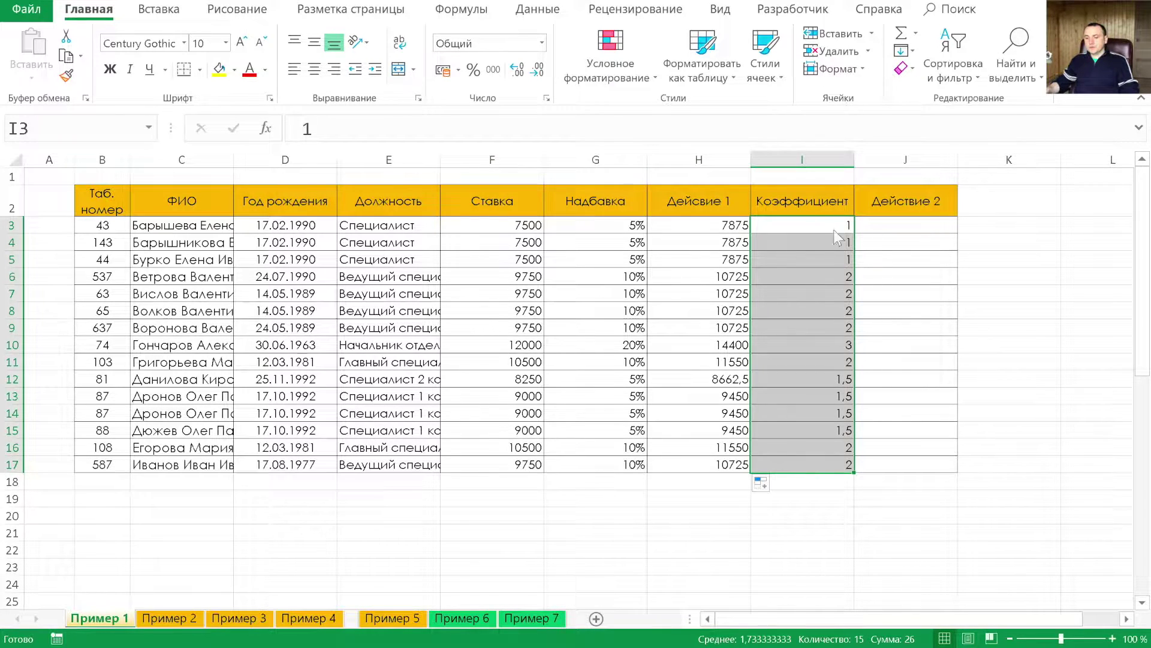
- Format the Коэффициент values I3:I17 as percentages
{"action": "left_click", "coordinate": [474, 70]}
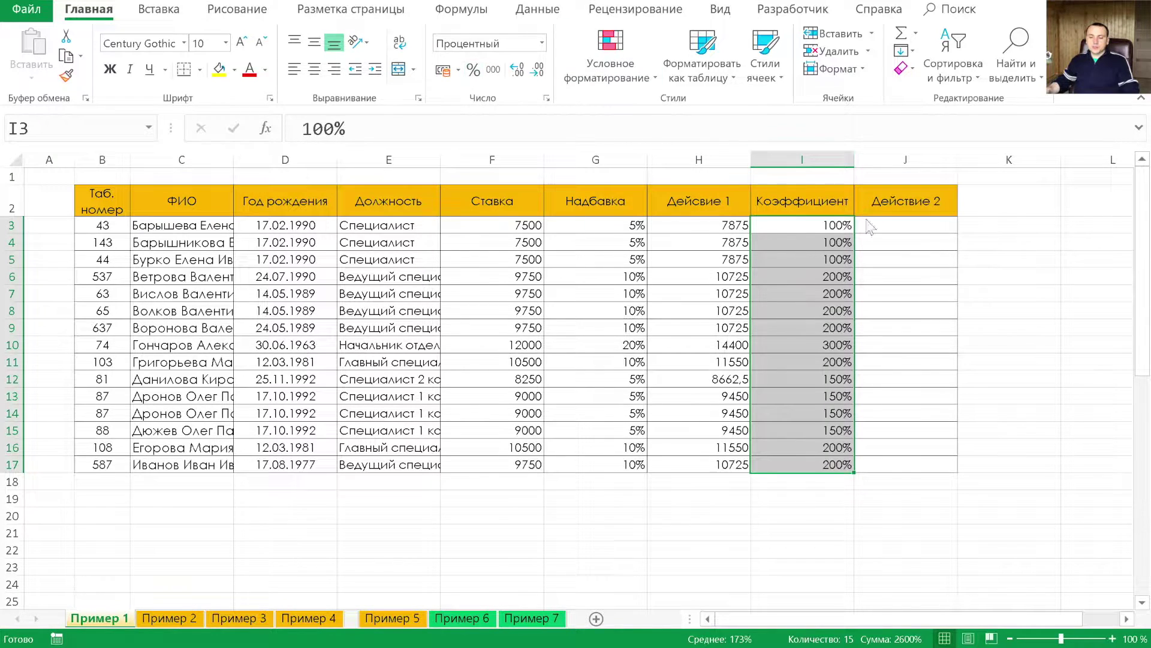
{"action": "left_click", "coordinate": [811, 226]}
{"action": "left_click", "coordinate": [807, 258]}
{"action": "left_click", "coordinate": [812, 222]}
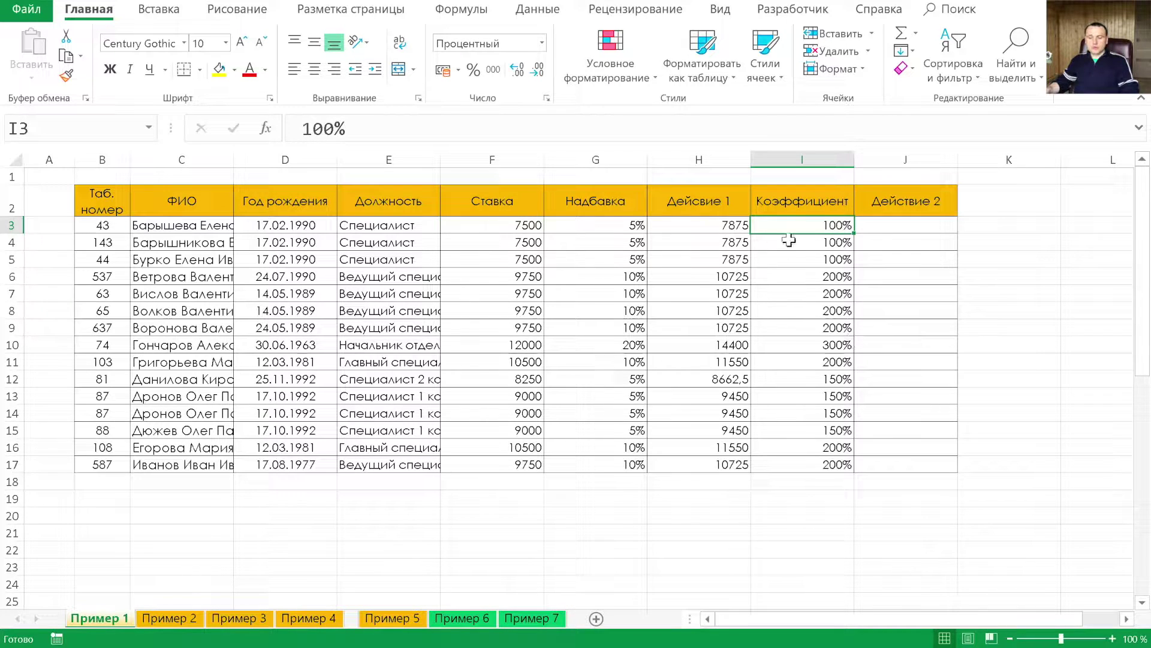
- Change the coefficient in I7 to 75%
{"action": "left_click", "coordinate": [768, 299]}
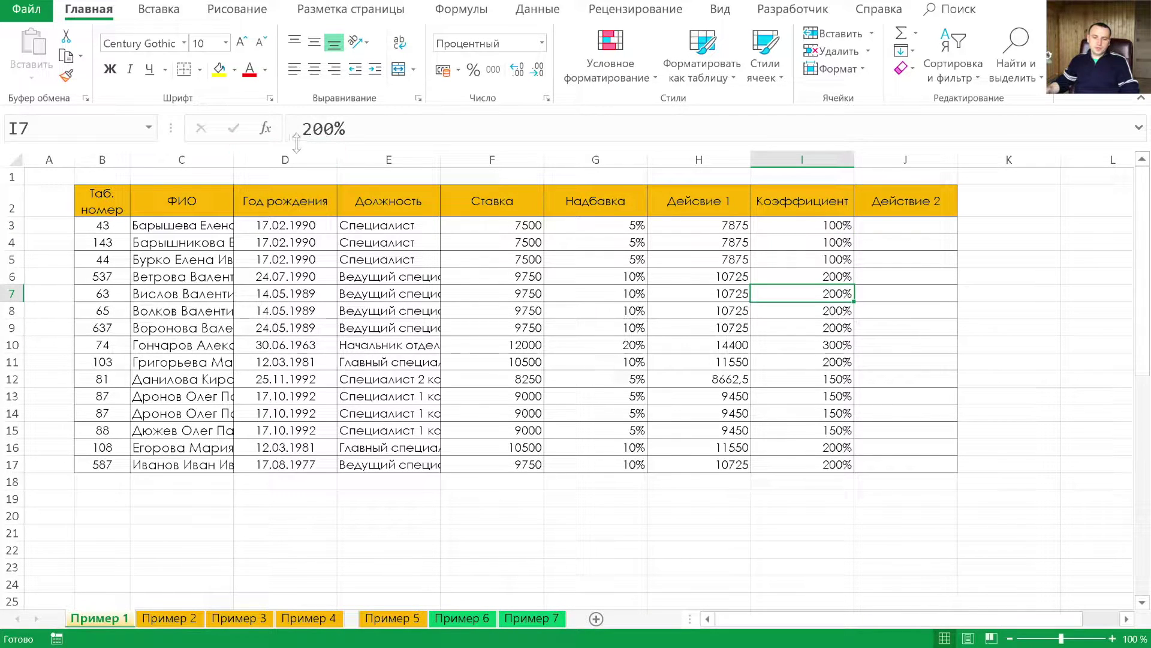
{"action": "double_click", "coordinate": [313, 128]}
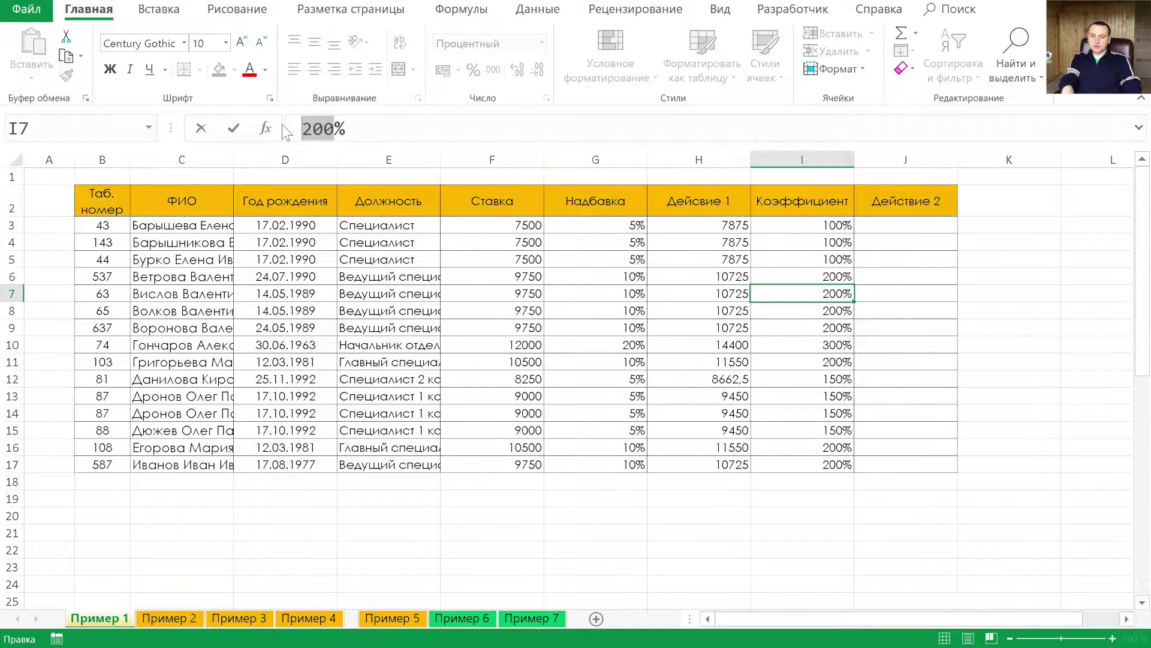
{"action": "type", "text": "75"}
{"action": "key", "text": "Return"}
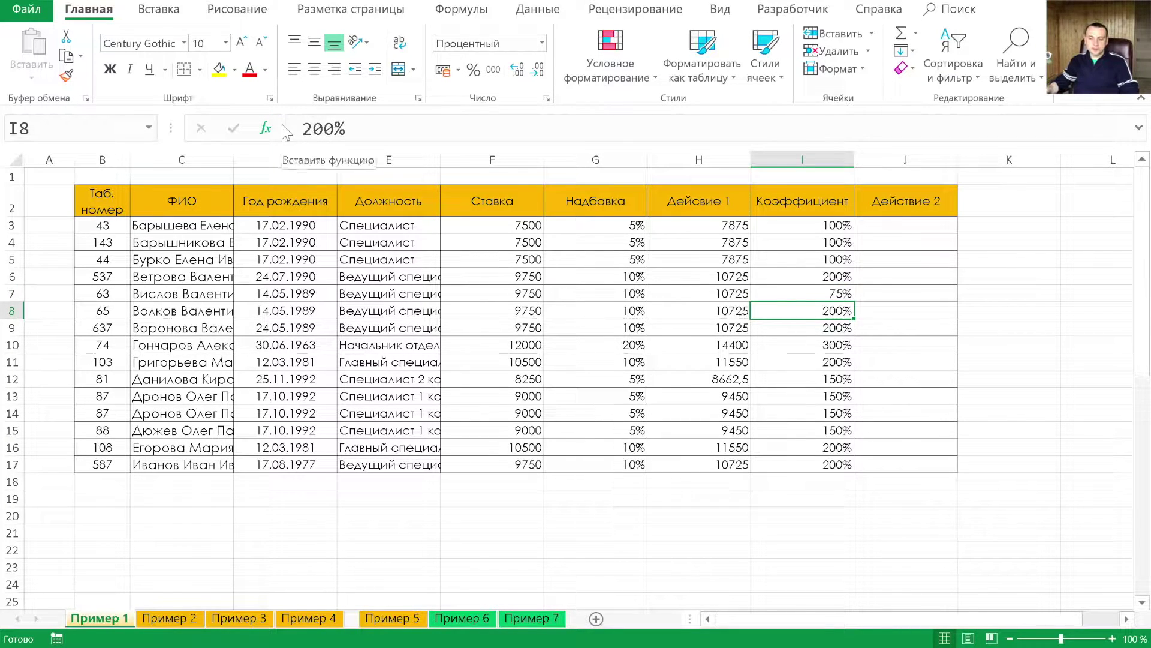
{"action": "left_click", "coordinate": [903, 228]}
- Enter =H3*I3 in J3, giving 7875
{"action": "type", "text": "="}
{"action": "key", "text": "Left"}
{"action": "key", "text": "Left"}
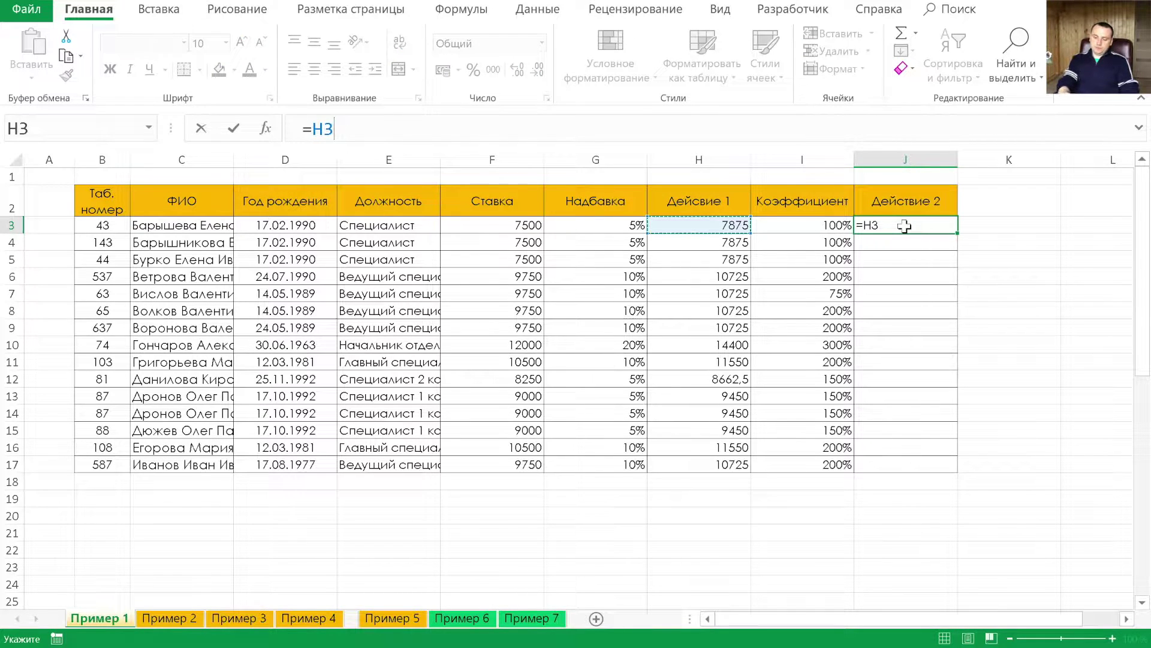
{"action": "type", "text": "*"}
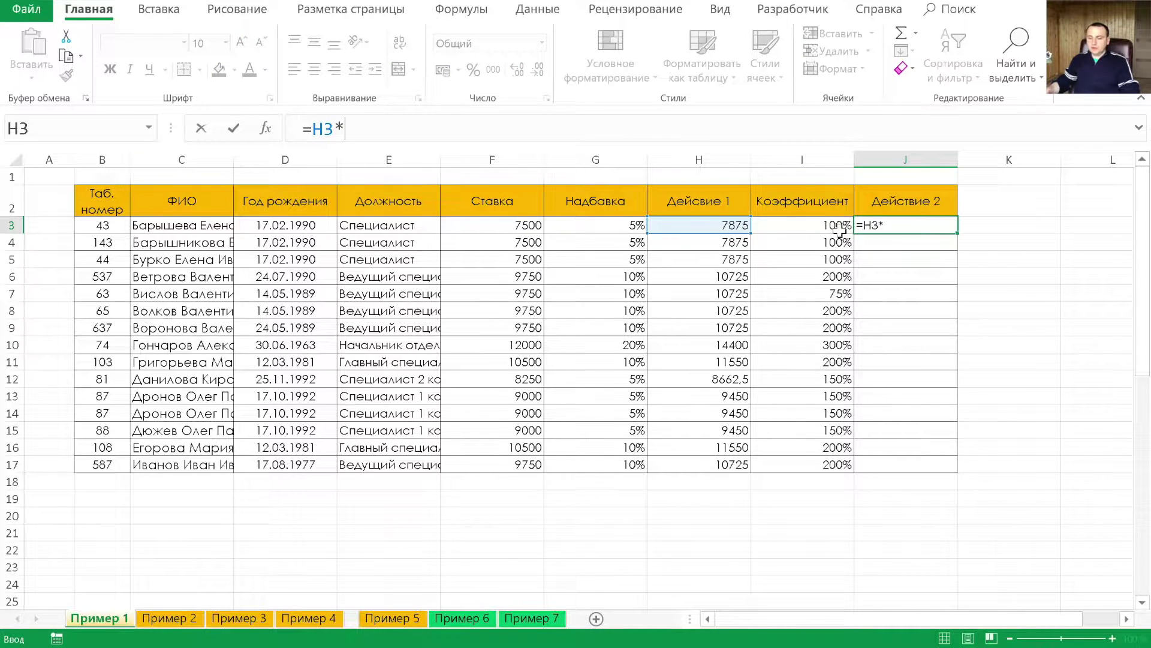
{"action": "left_click", "coordinate": [826, 226]}
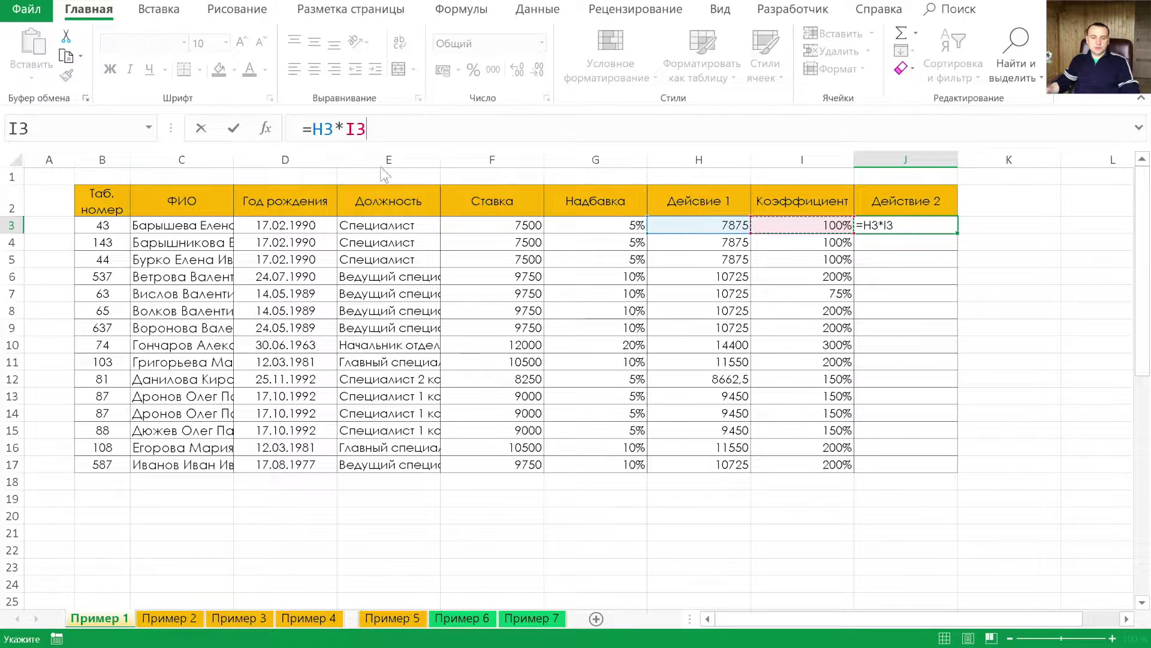
{"action": "left_click", "coordinate": [233, 128]}
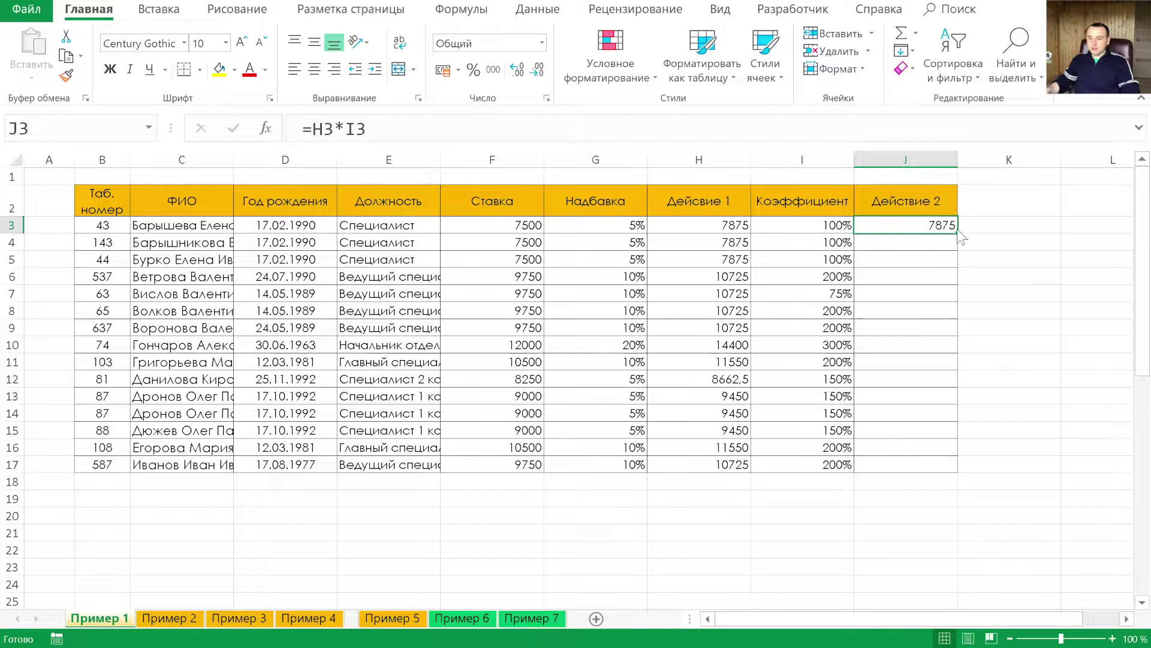
- Fill the J3 formula down to J17 and move to the Пример 2 sheet
{"action": "left_click_drag", "start_coordinate": [957, 230], "coordinate": [945, 473]}
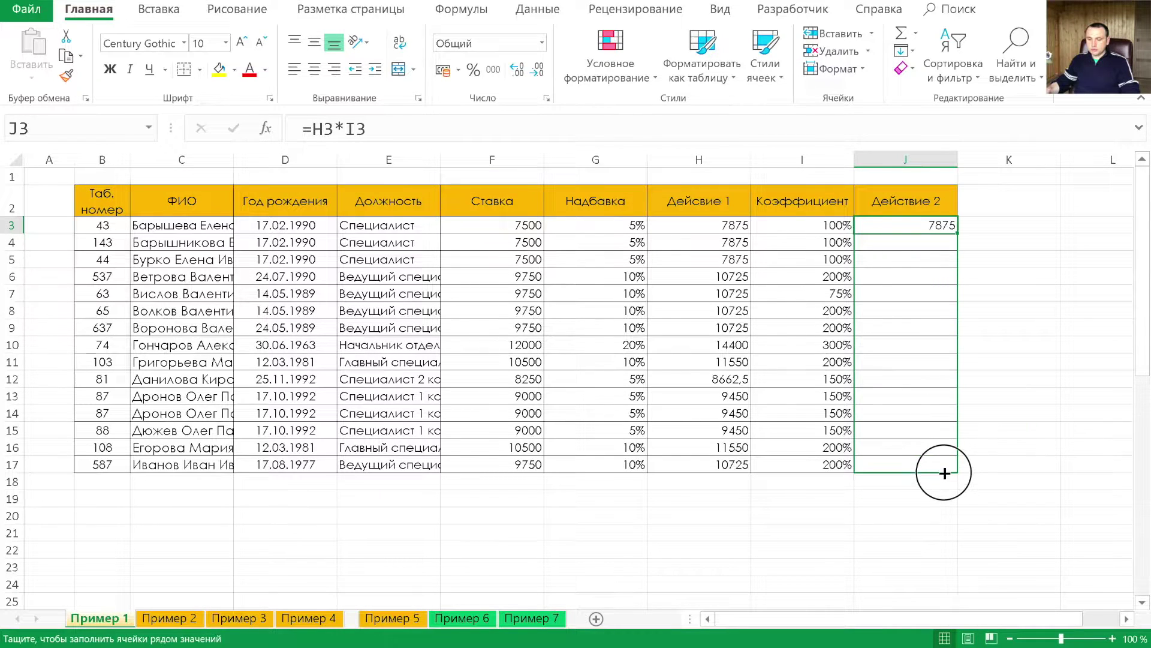
{"action": "left_click", "coordinate": [901, 294]}
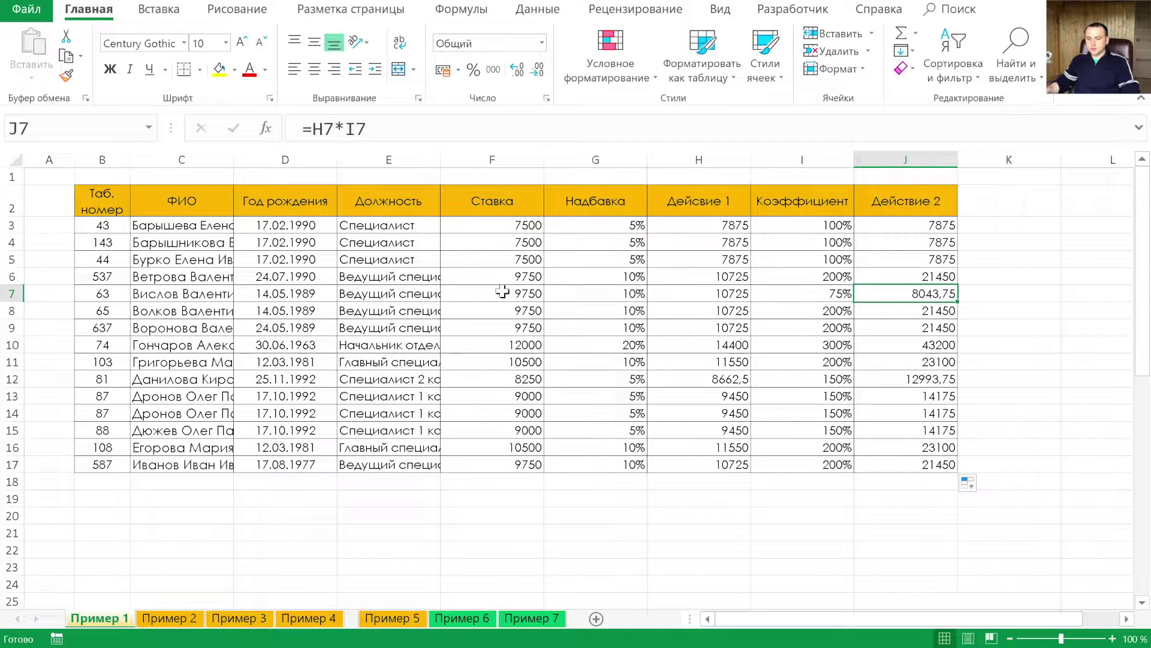
{"action": "left_click", "coordinate": [686, 292]}
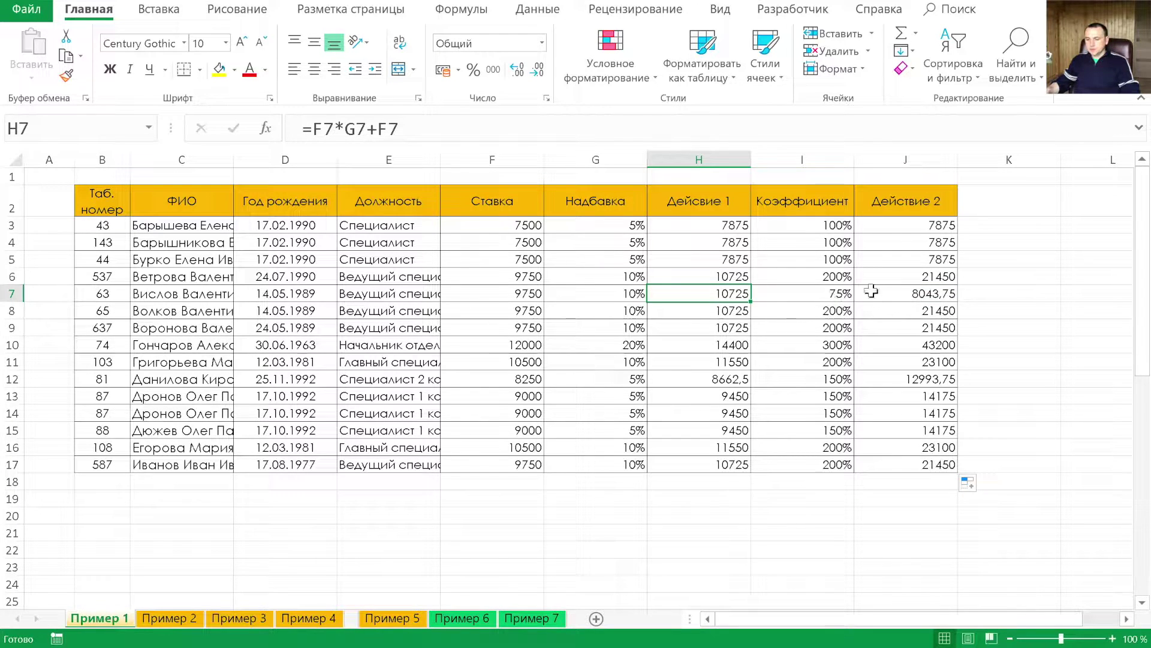
{"action": "left_click", "coordinate": [920, 294]}
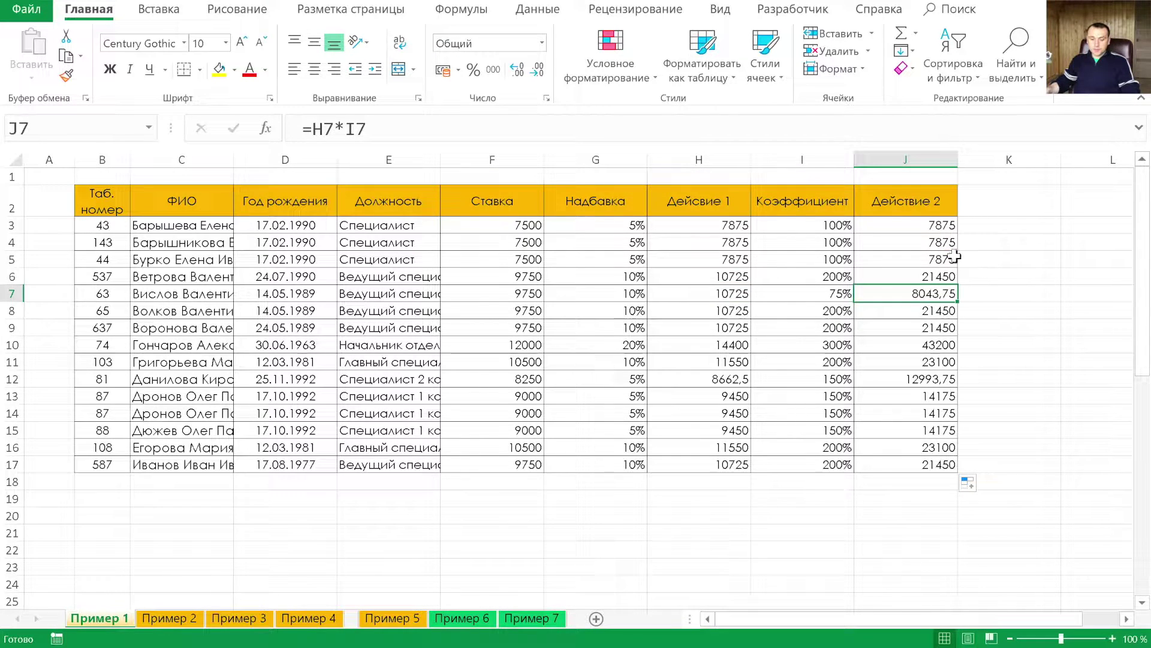
{"action": "left_click", "coordinate": [169, 618]}
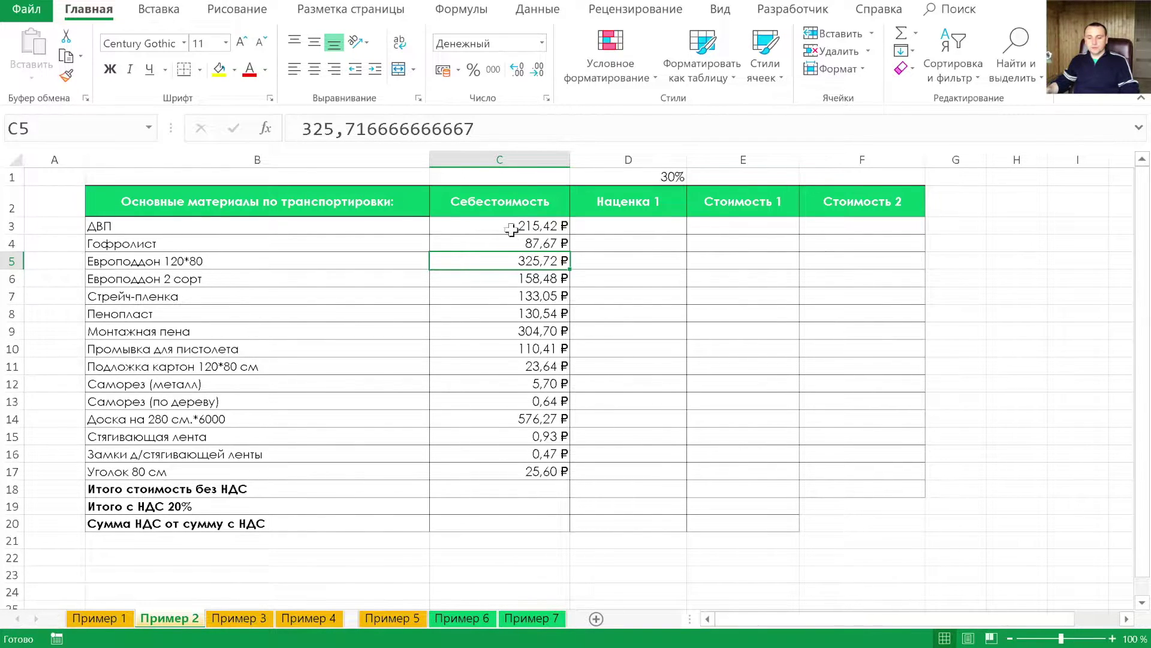
- Enter =C3*$D$1 in D3 and fill it down to D17, from 64,63 ₽ to 7,68 ₽
{"action": "left_click", "coordinate": [611, 227]}
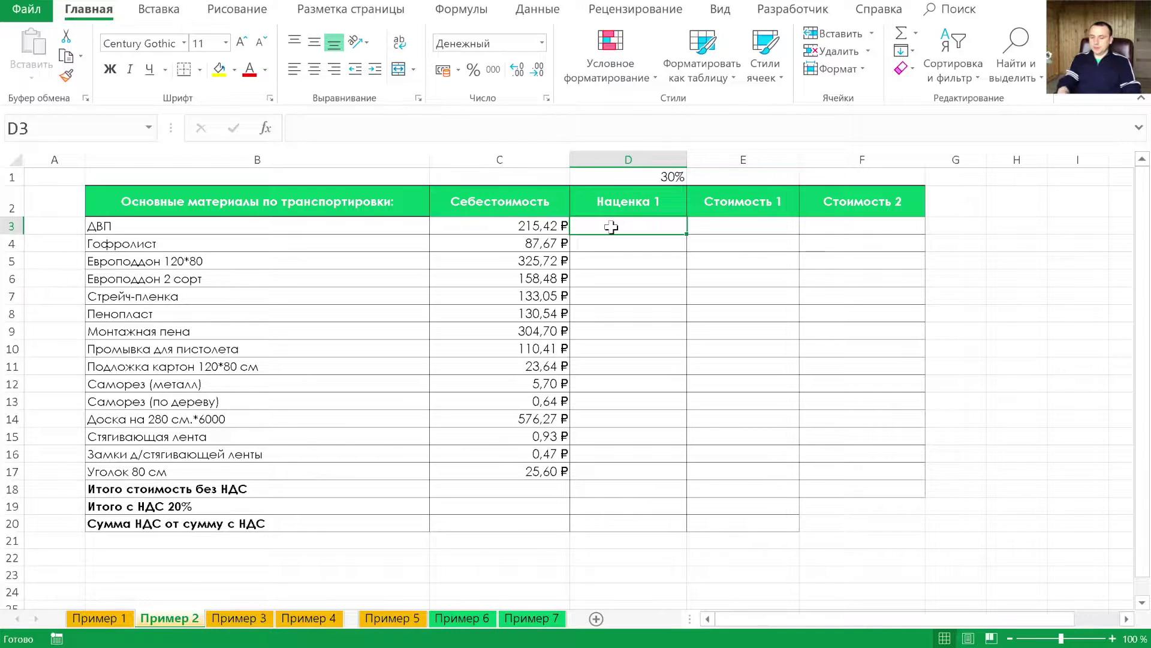
{"action": "type", "text": "="}
{"action": "key", "text": "Left"}
{"action": "type", "text": "*"}
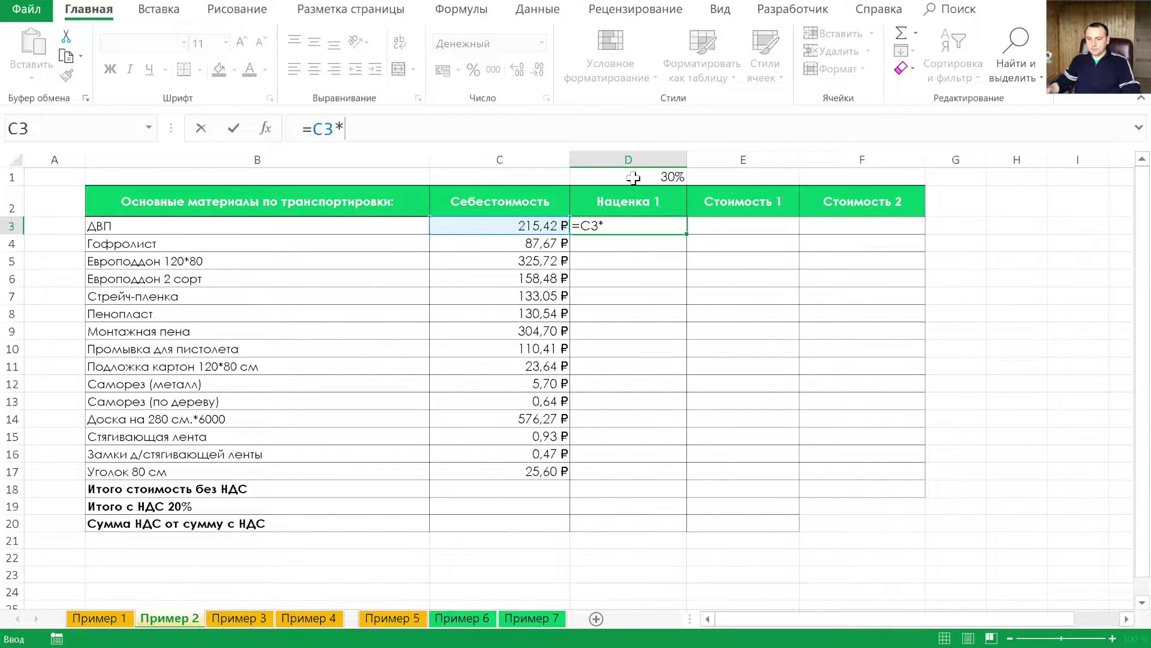
{"action": "left_click", "coordinate": [633, 178]}
{"action": "key", "text": "F4"}
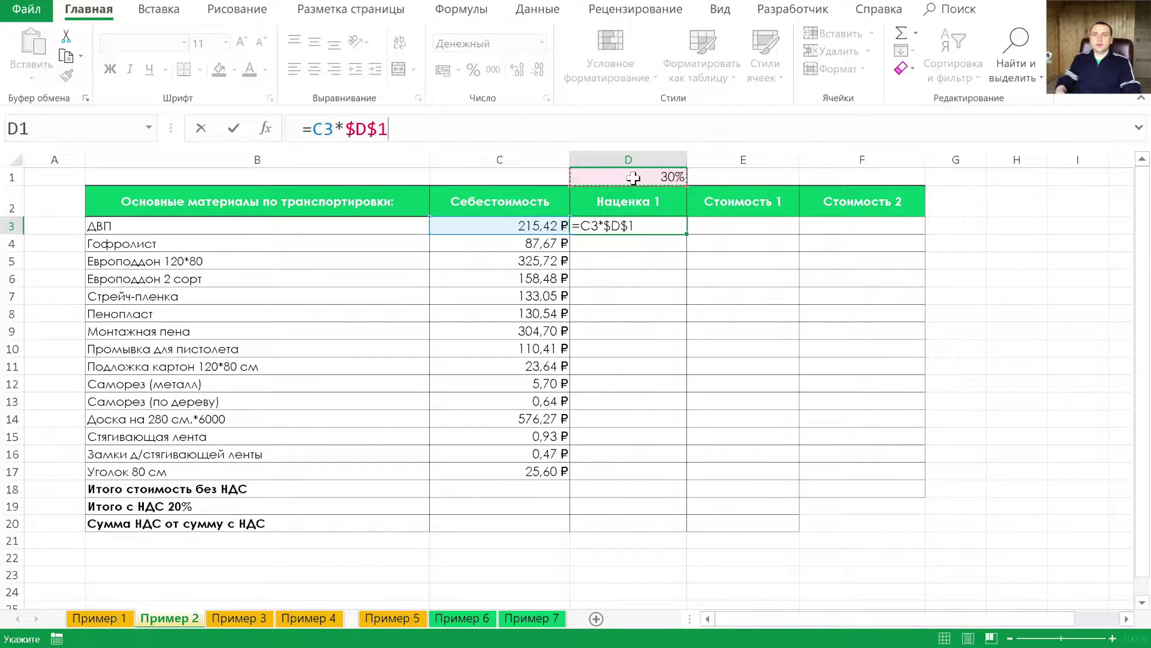
{"action": "key", "text": "Return"}
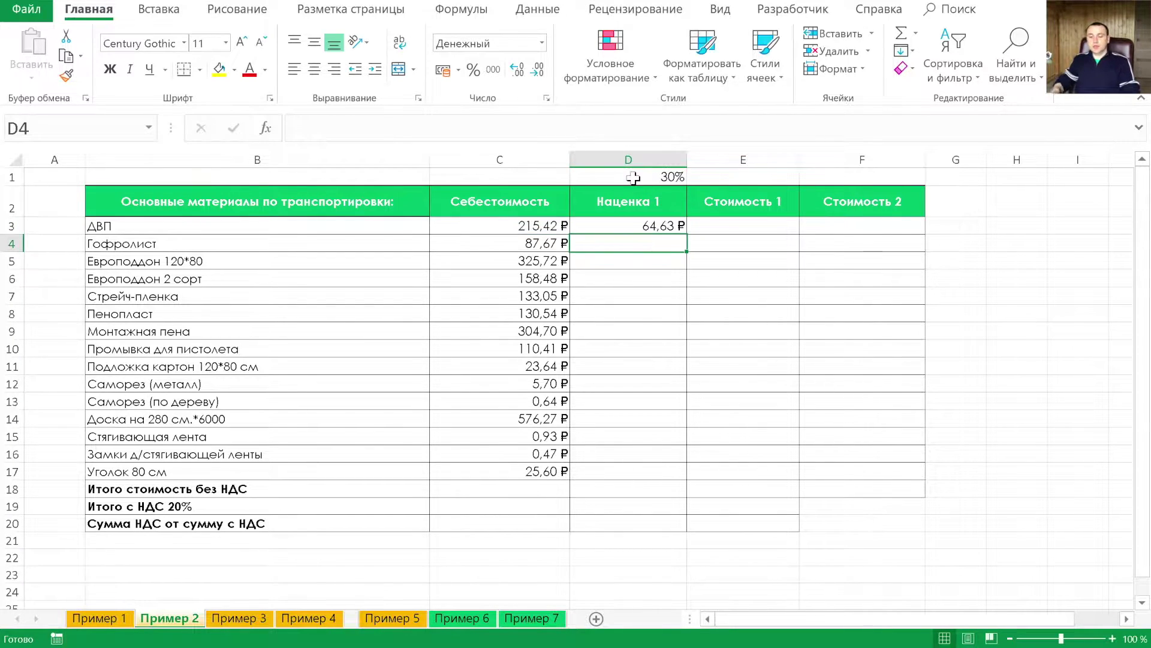
{"action": "left_click", "coordinate": [675, 228]}
{"action": "left_click_drag", "start_coordinate": [684, 238], "coordinate": [658, 476]}
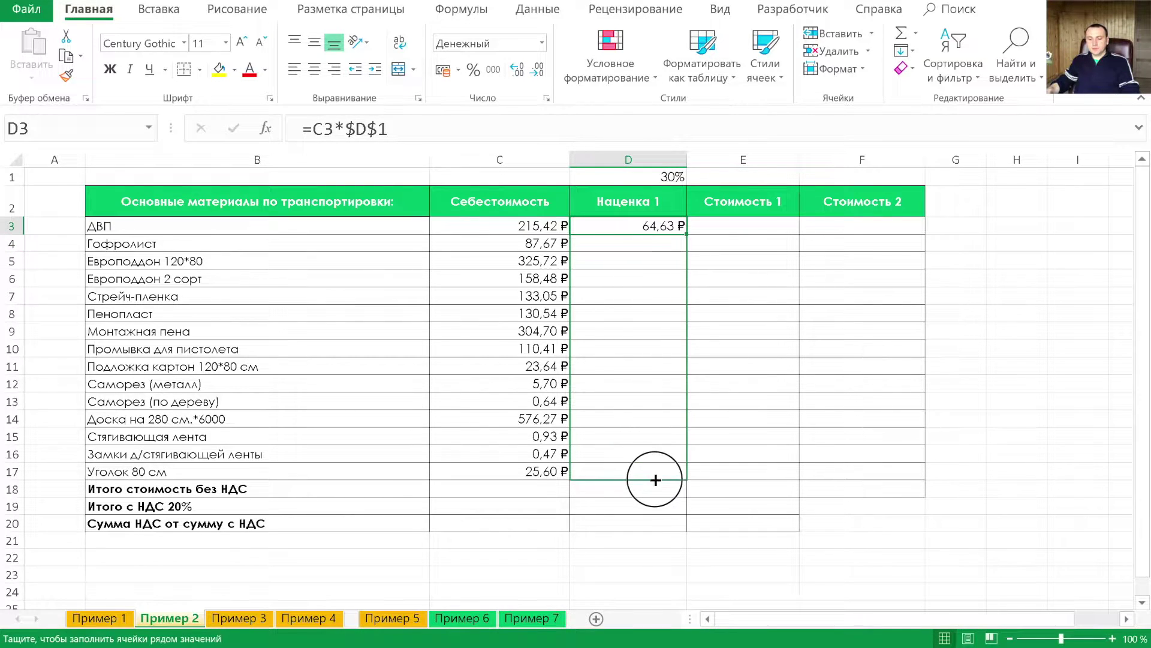
{"action": "left_click", "coordinate": [752, 228]}
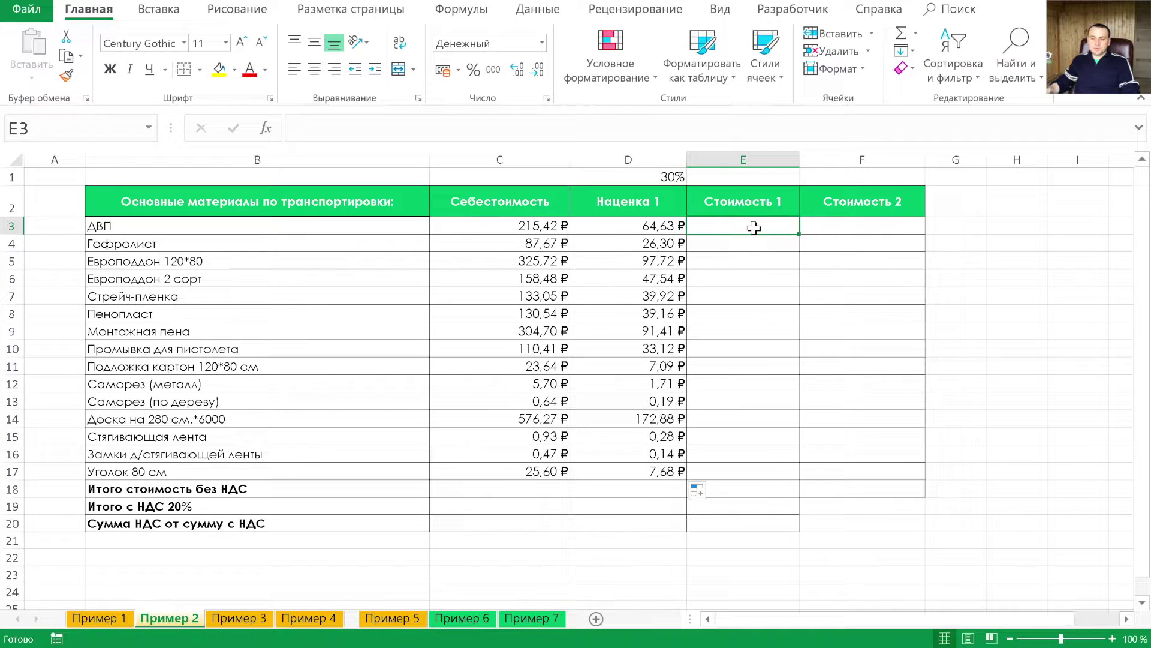
- Enter =C3+D3 in E3 and fill it down to E17, from 280,04 ₽ to 33,28 ₽
{"action": "type", "text": "="}
{"action": "key", "text": "Left"}
{"action": "key", "text": "Left"}
{"action": "type", "text": "+"}
{"action": "key", "text": "Left"}
{"action": "key", "text": "Return"}
{"action": "key", "text": "Up"}
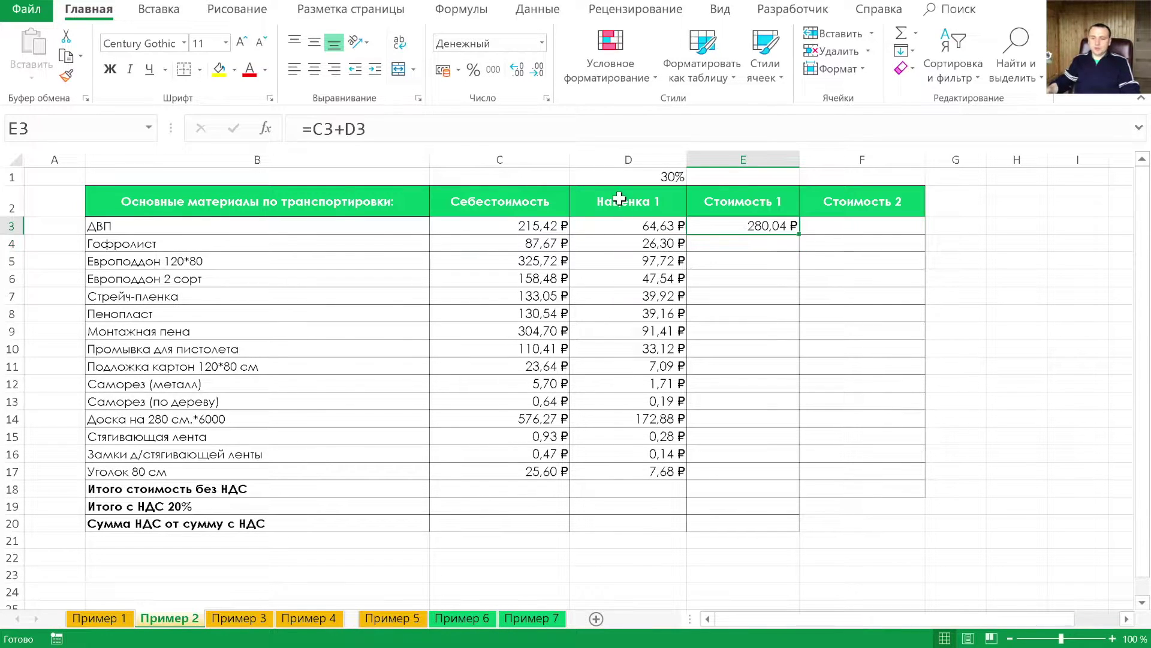
{"action": "left_click_drag", "start_coordinate": [795, 237], "coordinate": [760, 474]}
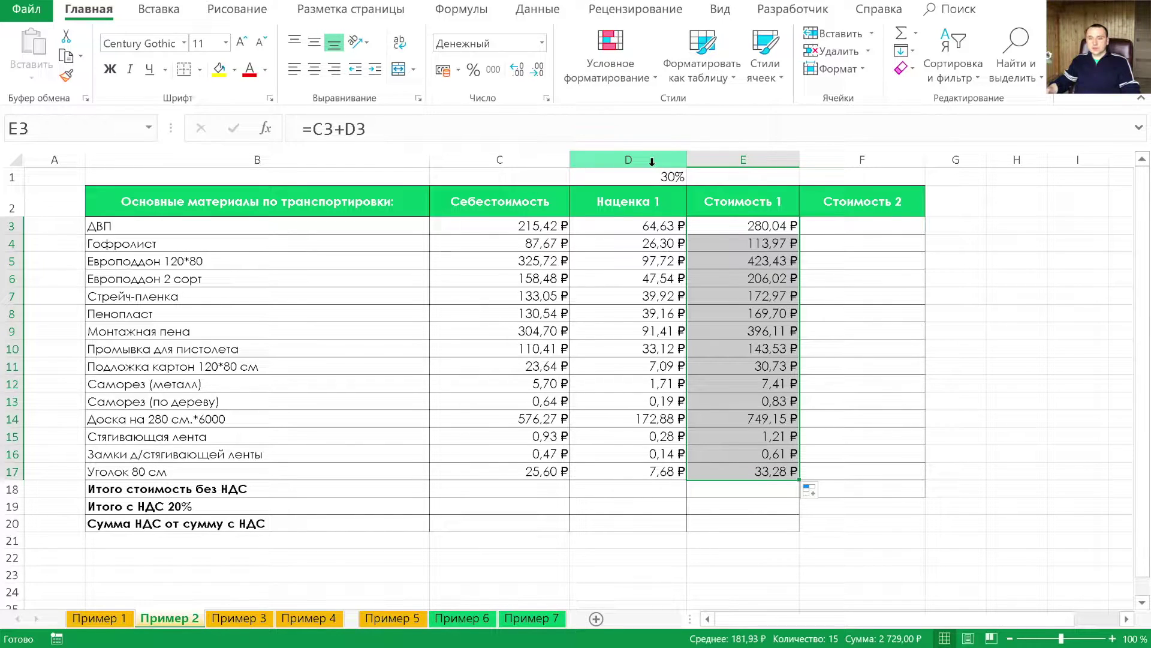
- Enter the multiplier 1,3 in F1
{"action": "left_click", "coordinate": [839, 178]}
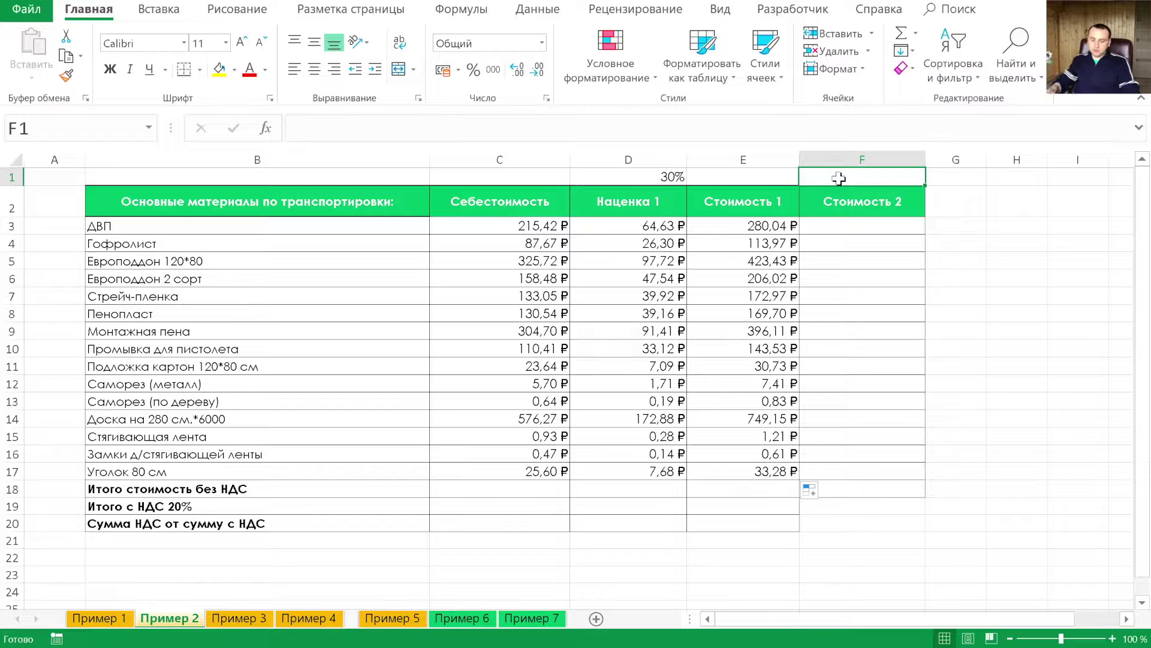
{"action": "type", "text": "1,3"}
{"action": "key", "text": "Return"}
{"action": "left_click", "coordinate": [838, 178]}
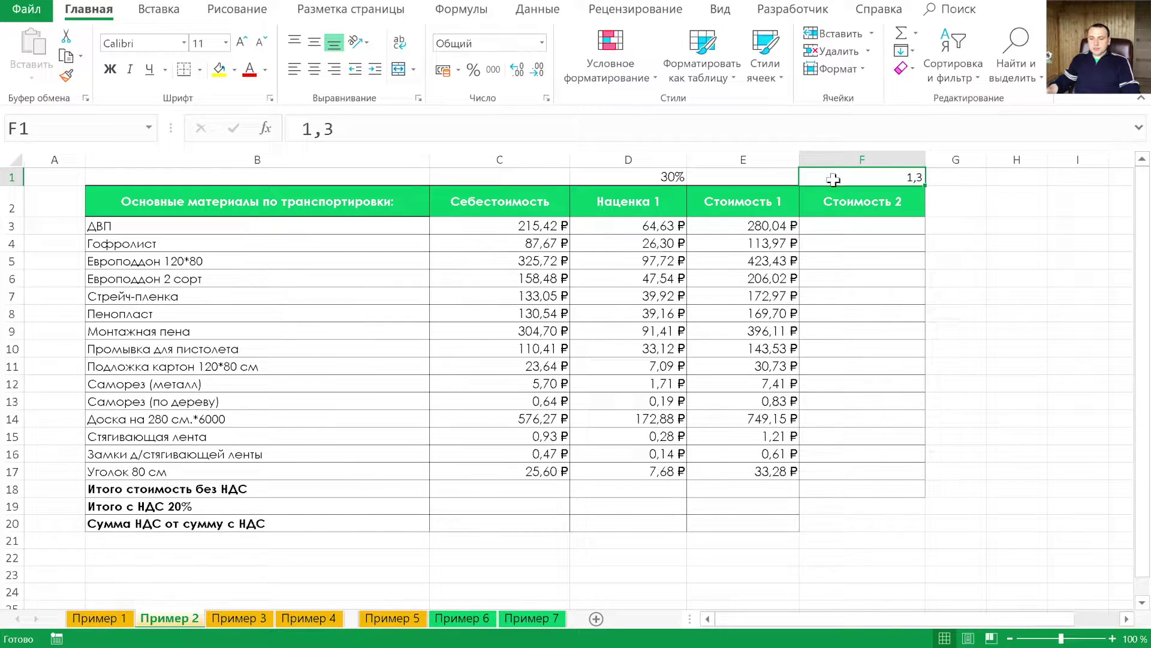
- Copy the cost values C3:C17 into column F starting at F3
{"action": "left_click_drag", "start_coordinate": [516, 231], "coordinate": [519, 470]}
{"action": "key", "text": "ctrl+c"}
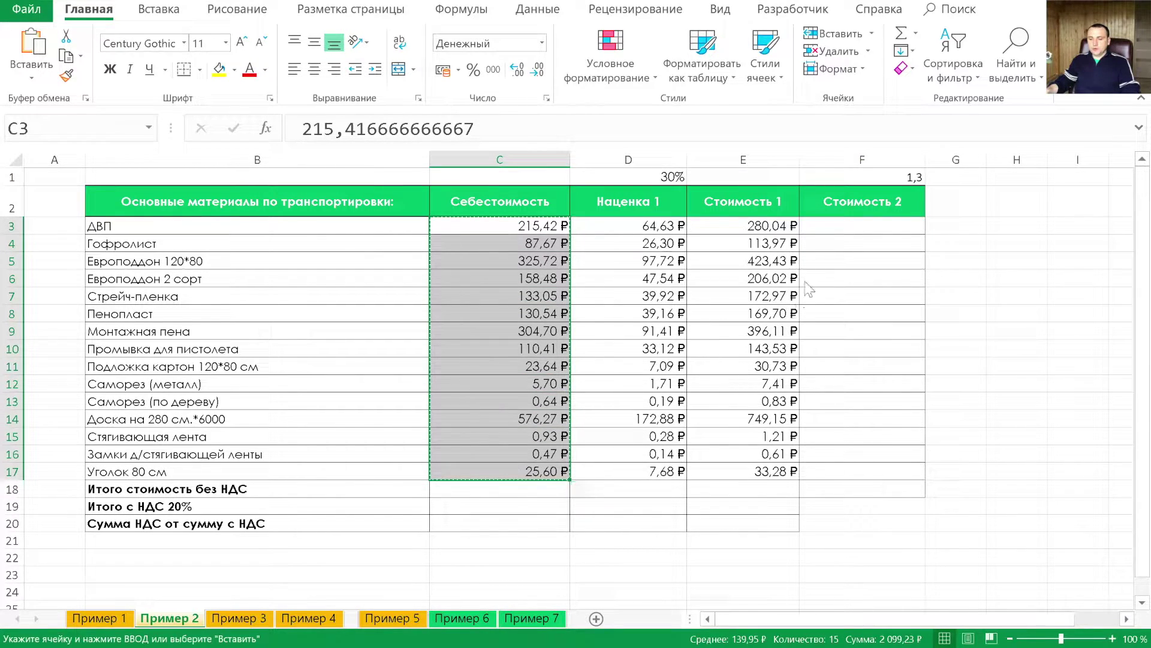
{"action": "left_click", "coordinate": [834, 226]}
{"action": "key", "text": "ctrl+v"}
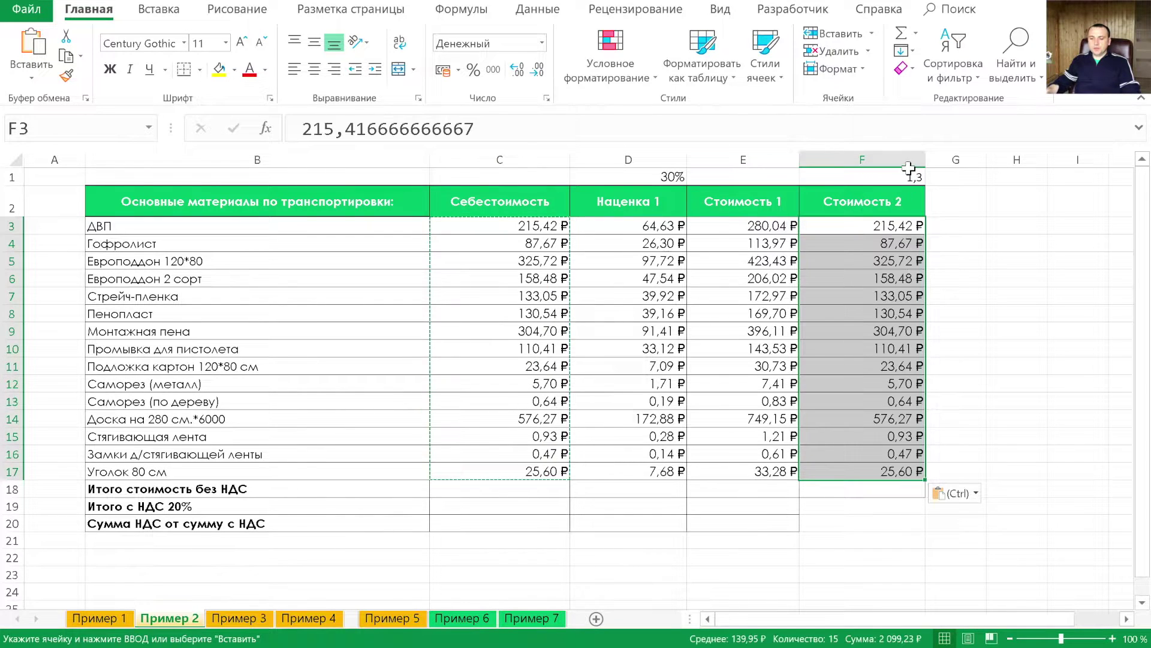
- Copy the 1,3 multiplier and bring up Paste Special for F3:F17
{"action": "left_click", "coordinate": [906, 175]}
{"action": "key", "text": "ctrl+c"}
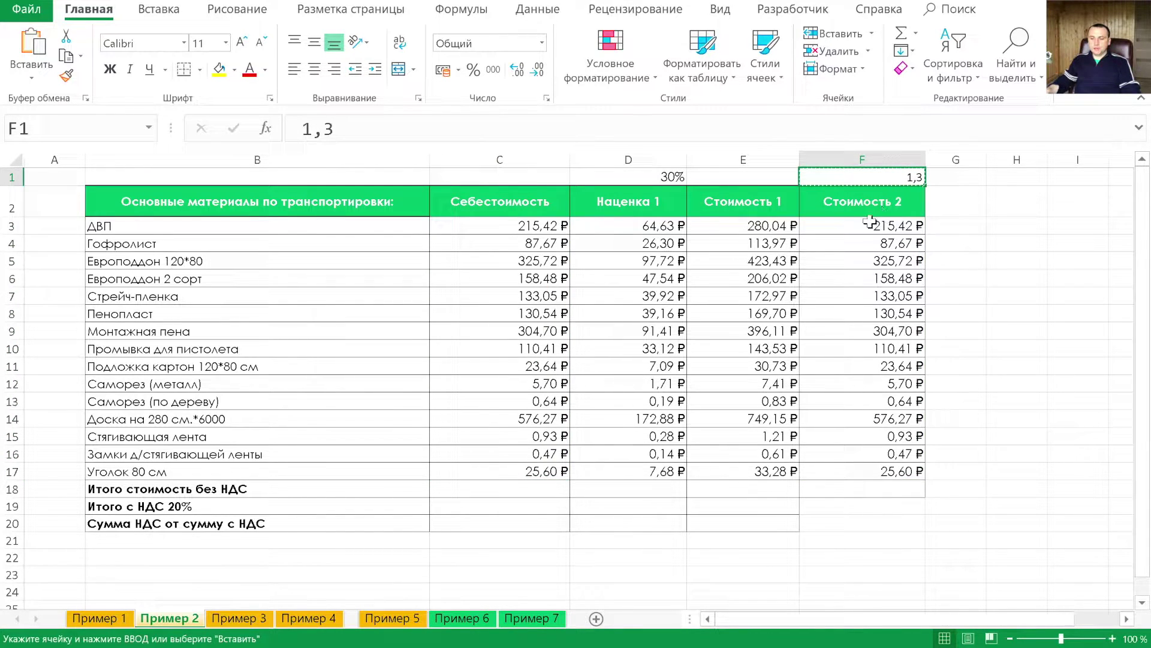
{"action": "left_click", "coordinate": [870, 225]}
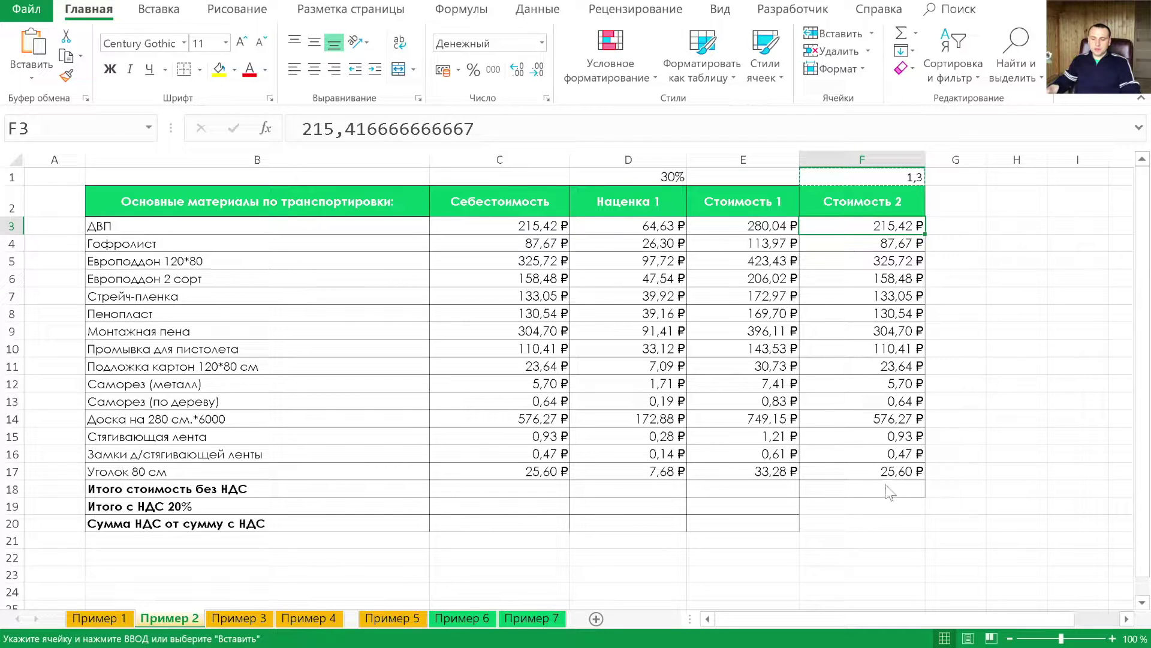
{"action": "left_click", "coordinate": [873, 471], "text": "shift"}
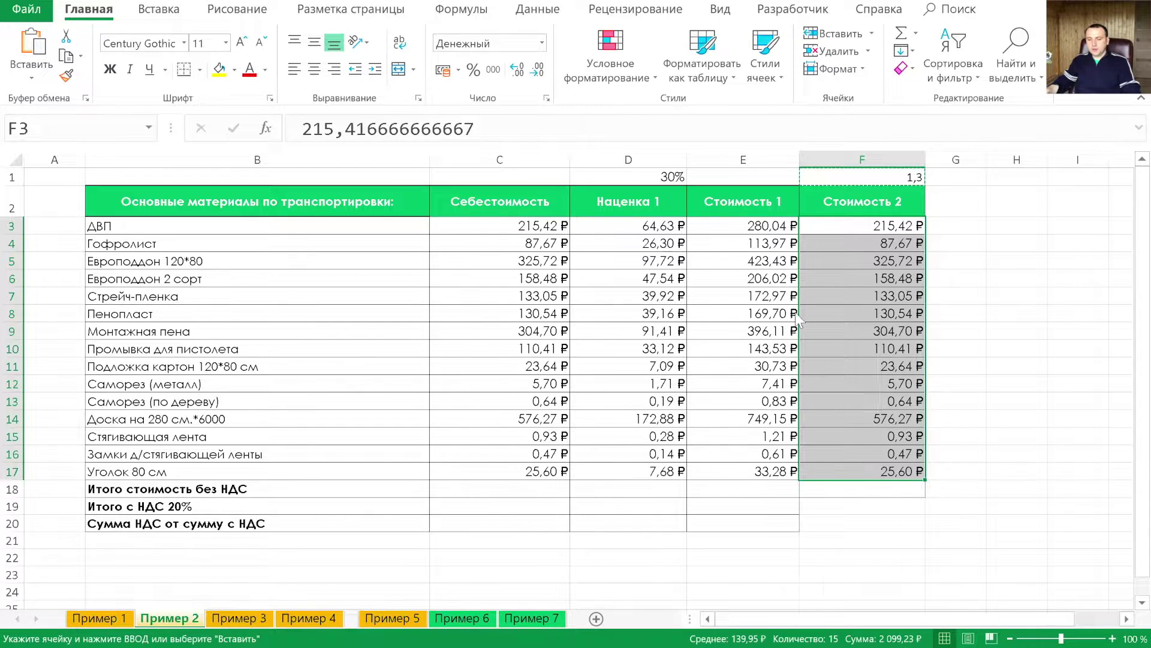
{"action": "key", "text": "ctrl+alt+v"}
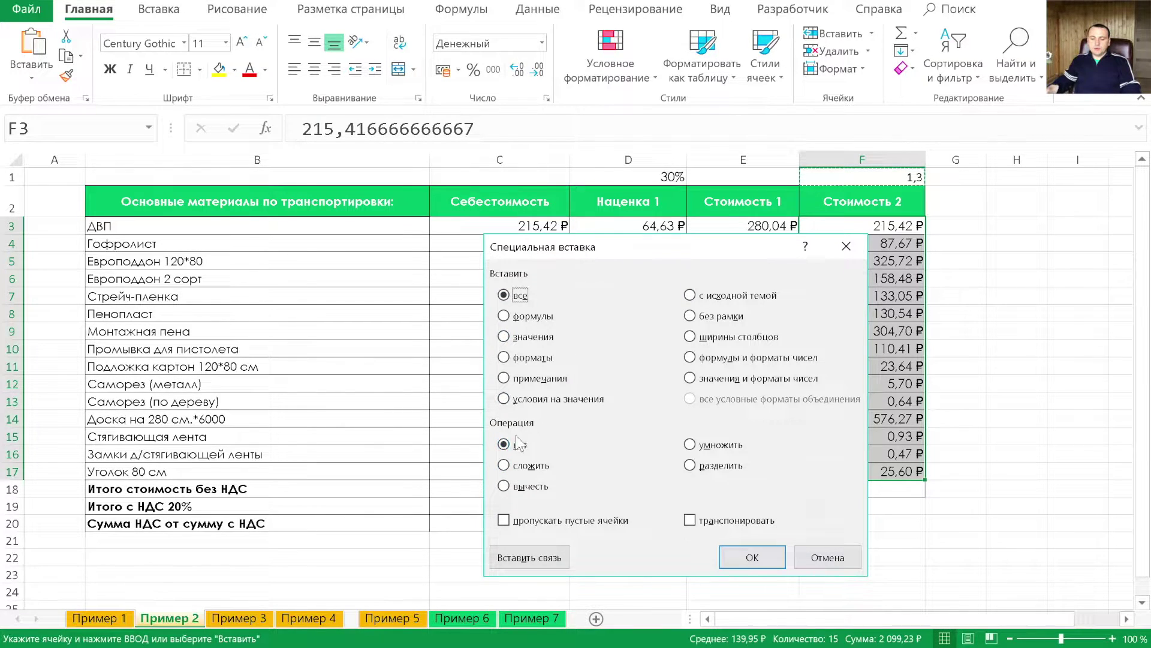
- Multiply F3:F17 by the copied 1,3 and give it a two-decimal number format
{"action": "left_click", "coordinate": [689, 444]}
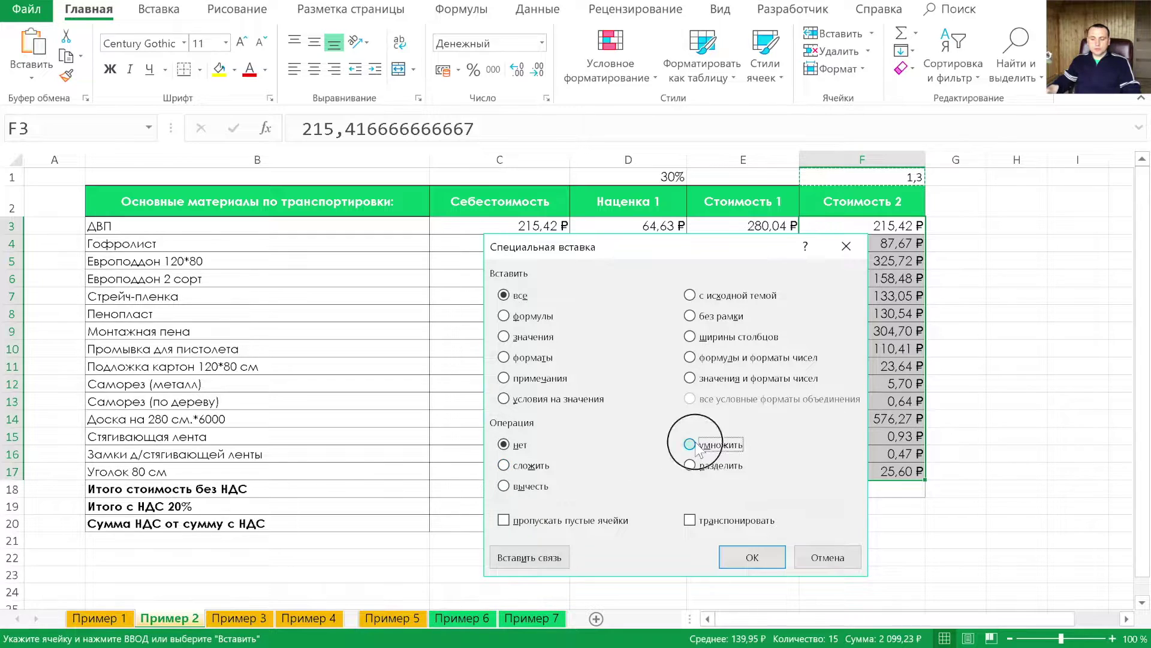
{"action": "key", "text": "Return"}
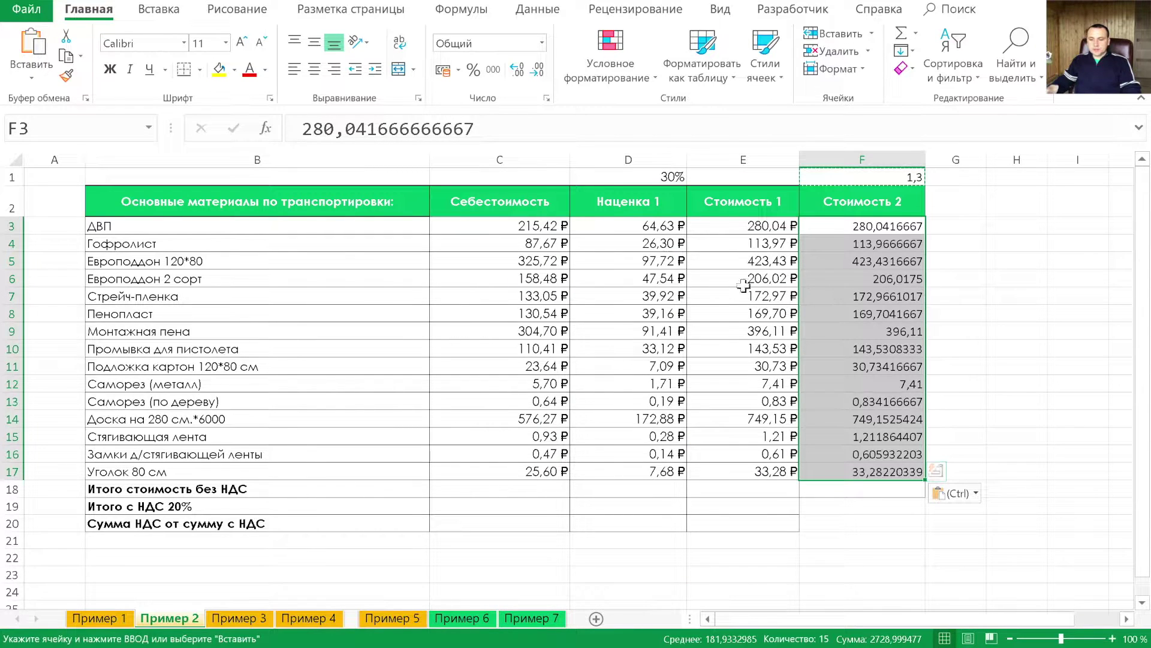
{"action": "left_click", "coordinate": [533, 71]}
{"action": "left_click", "coordinate": [535, 71]}
{"action": "left_click", "coordinate": [537, 72]}
{"action": "left_click", "coordinate": [537, 73]}
{"action": "left_click", "coordinate": [537, 72]}
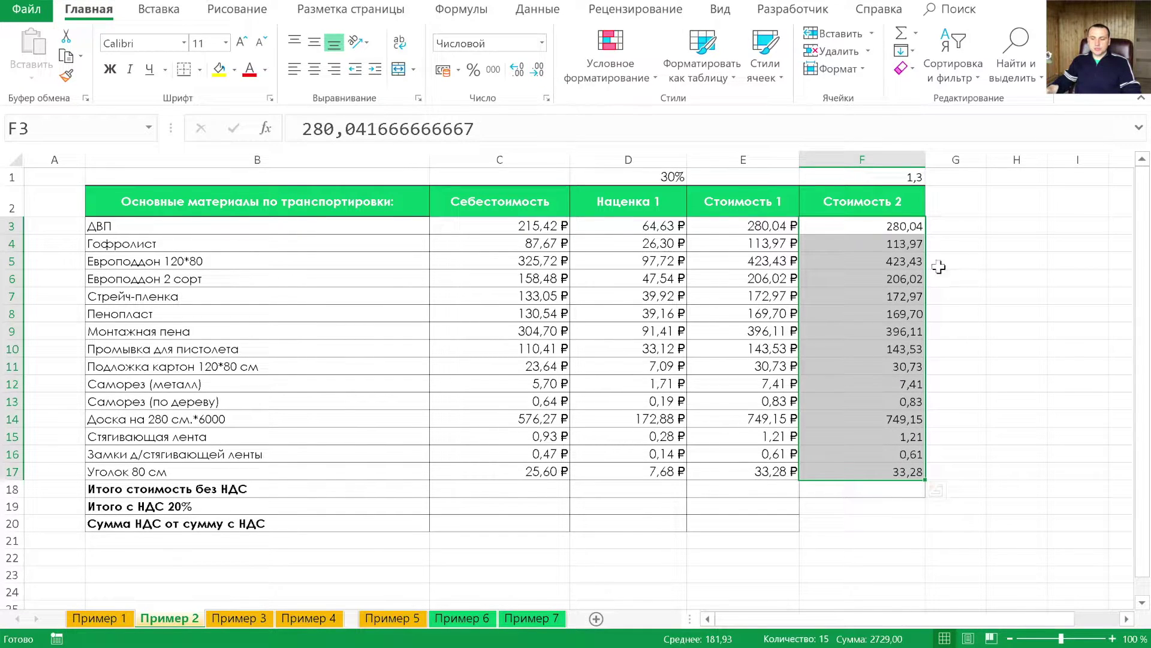
- Copy E3's ruble currency format onto F3:F17 with Format Painter
{"action": "left_click", "coordinate": [774, 227]}
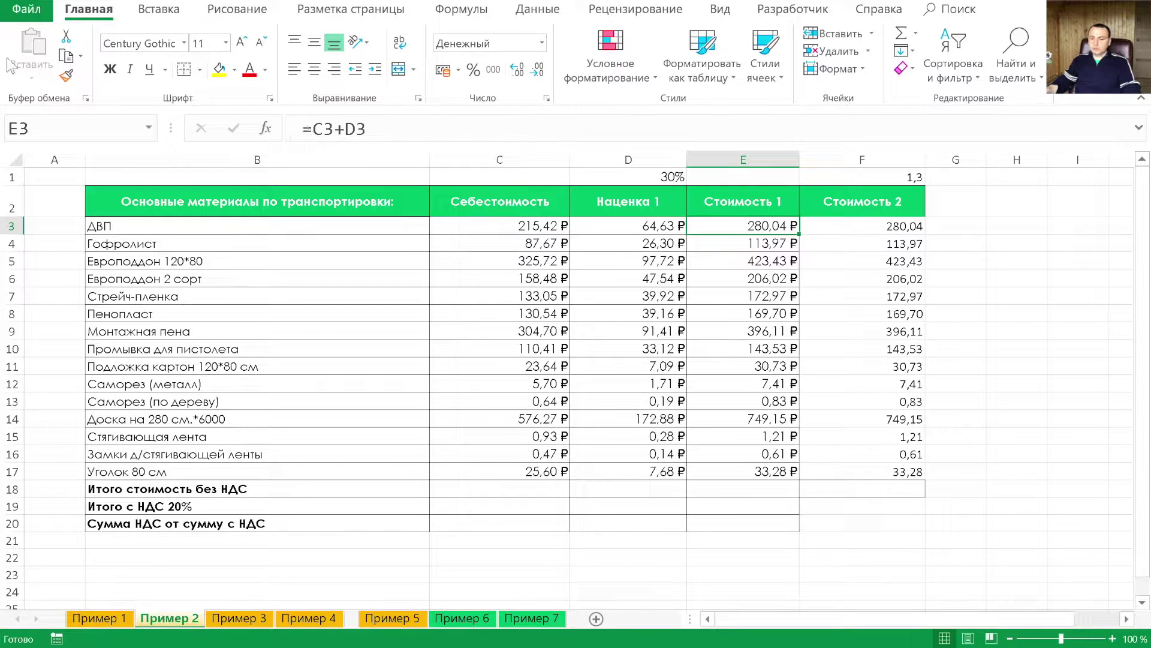
{"action": "left_click", "coordinate": [66, 75]}
{"action": "mouse_move", "coordinate": [855, 226]}
{"action": "left_mouse_down"}
{"action": "mouse_move", "coordinate": [880, 490]}
{"action": "mouse_move", "coordinate": [884, 470]}
{"action": "left_mouse_up"}
{"action": "left_click", "coordinate": [861, 375]}
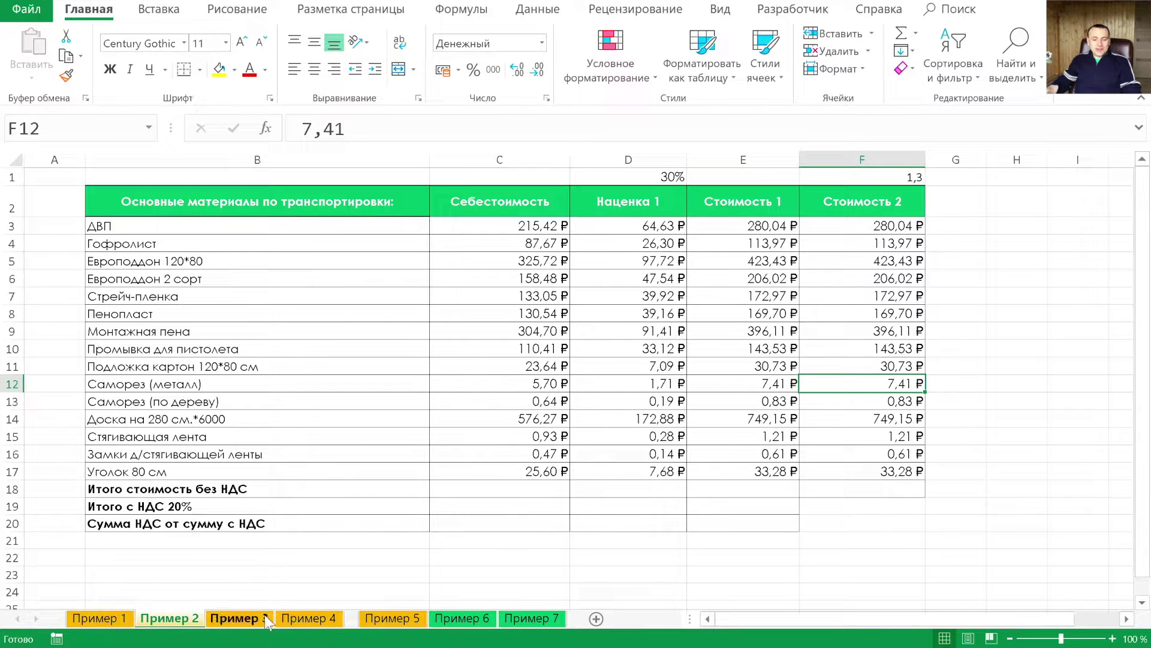
{"action": "left_click", "coordinate": [549, 488]}
- Sum C3:C17 in C18 with СУММ and copy the totals across row 18 to column F
{"action": "type", "text": "=сумм"}
{"action": "key", "text": "Tab"}
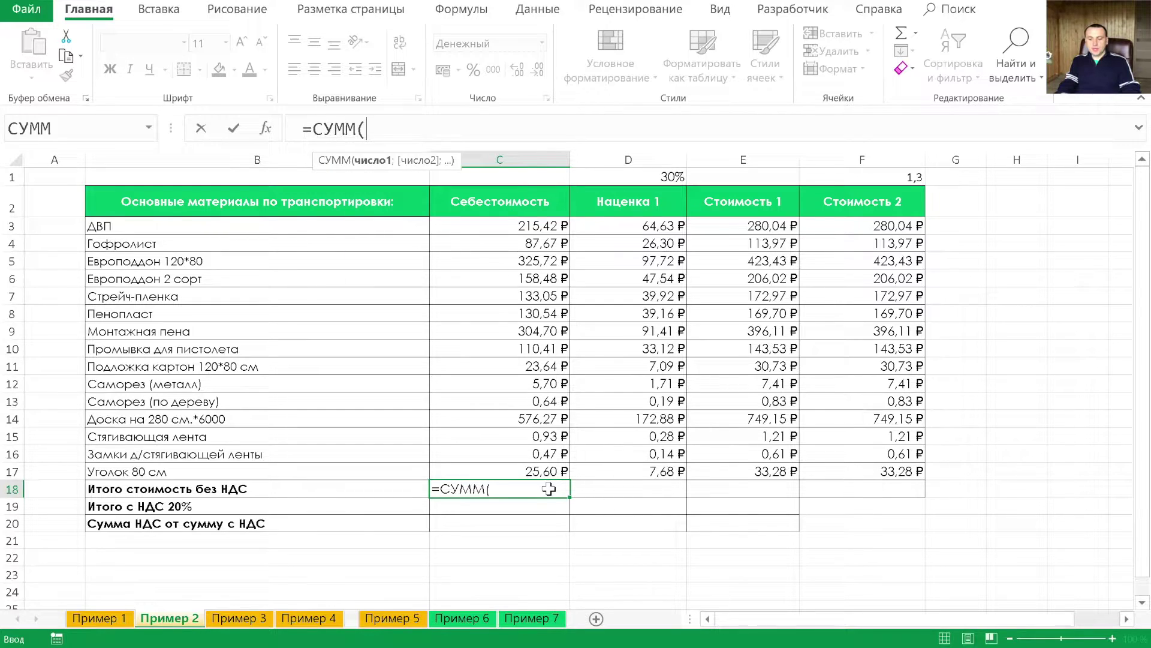
{"action": "key", "text": "Up"}
{"action": "key", "text": "ctrl+shift+Up"}
{"action": "key", "text": "shift+Down"}
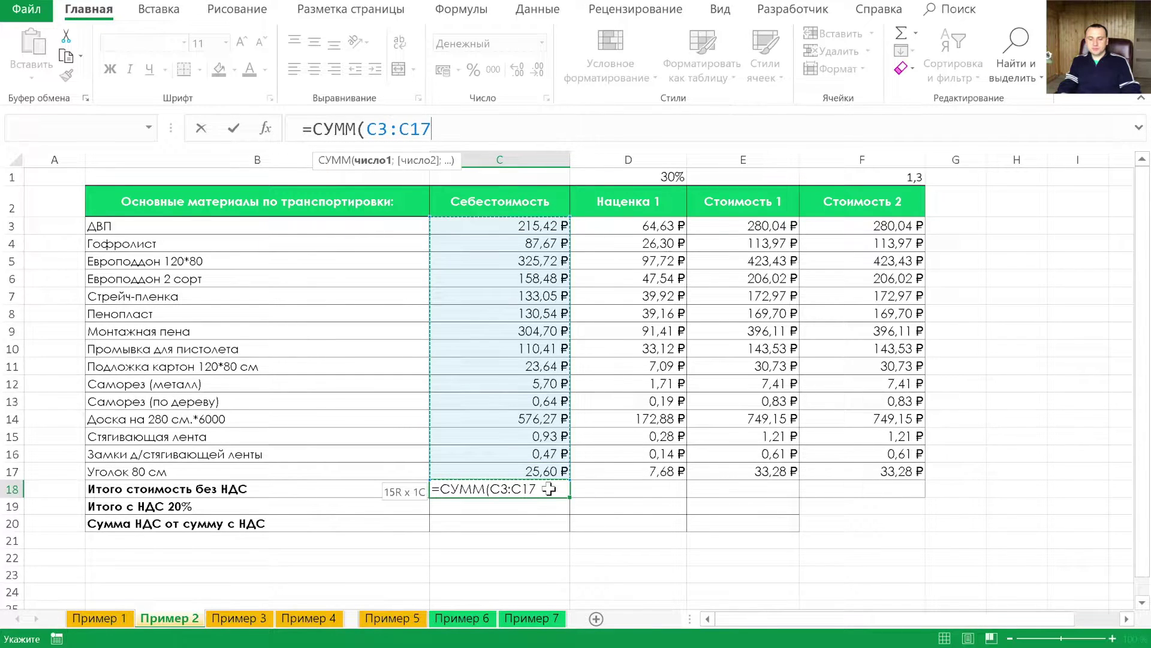
{"action": "key", "text": "Tab"}
{"action": "key", "text": "Left"}
{"action": "key", "text": "shift+Right"}
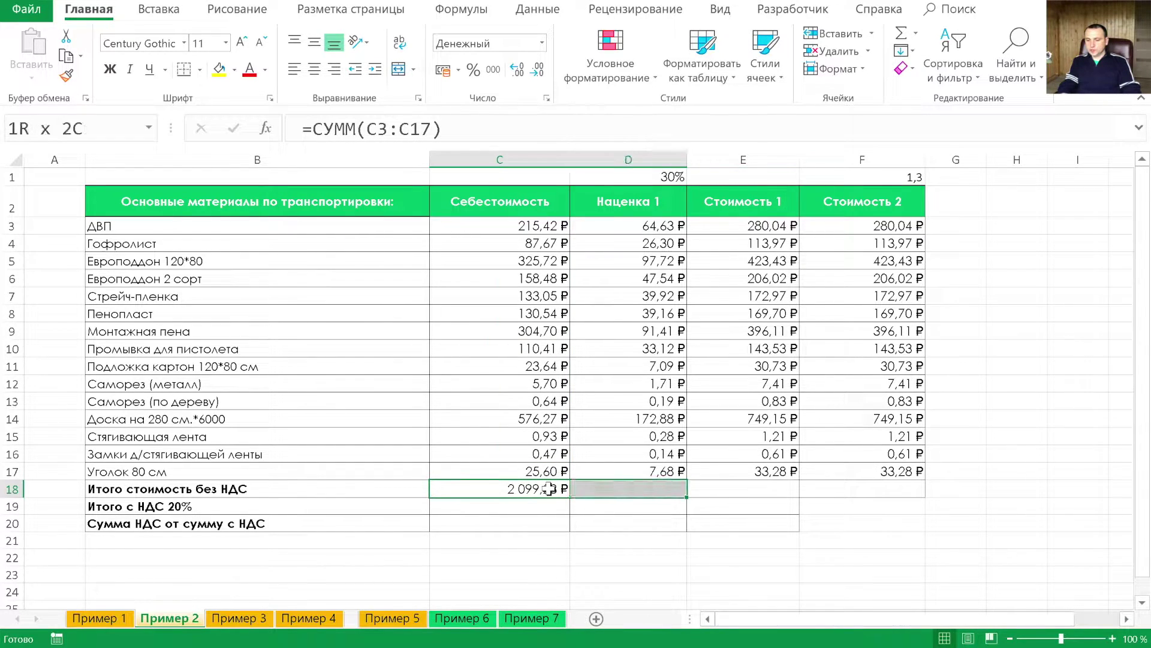
{"action": "key", "text": "shift+Right"}
{"action": "key", "text": "shift+Right"}
{"action": "key", "text": "shift+Left"}
{"action": "key", "text": "ctrl+r"}
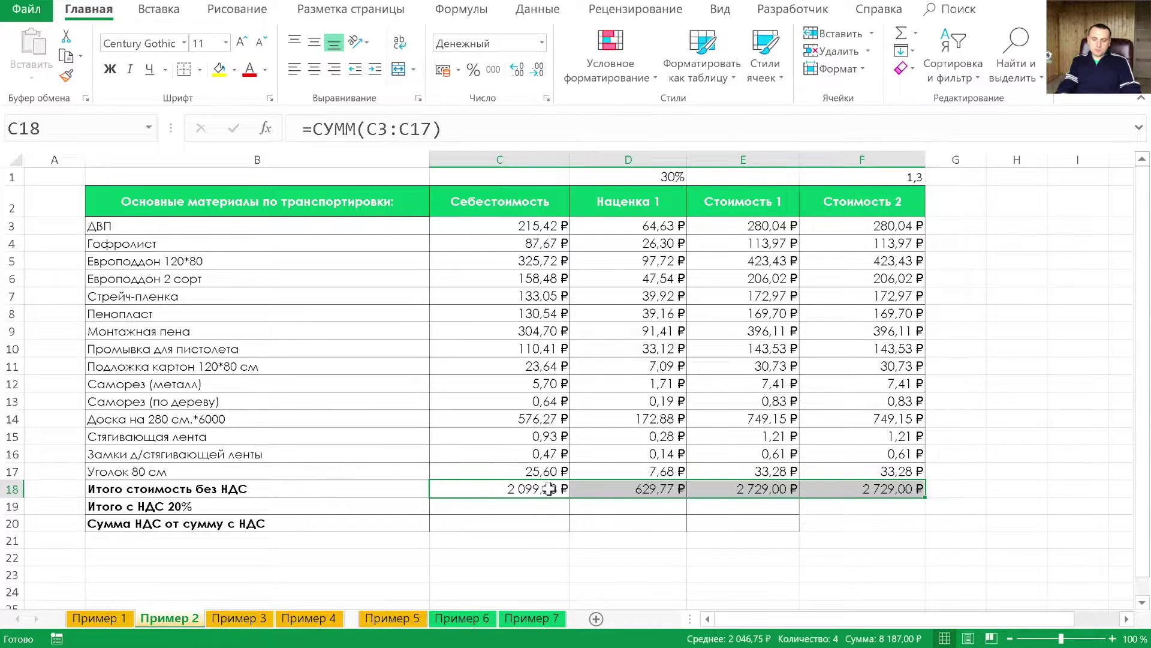
- Enter a 20% VAT formula =C18*0,2 in C19 and copy it across row 19
{"action": "key", "text": "Down"}
{"action": "key", "text": "Down"}
{"action": "key", "text": "Up"}
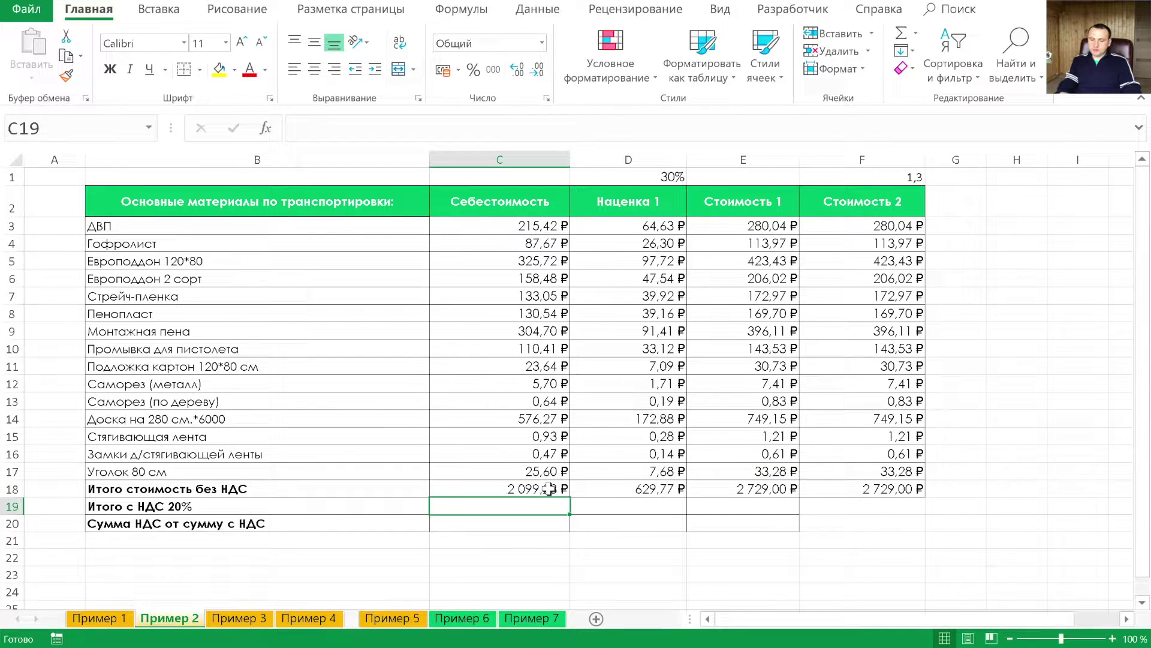
{"action": "type", "text": "="}
{"action": "left_click", "coordinate": [550, 488]}
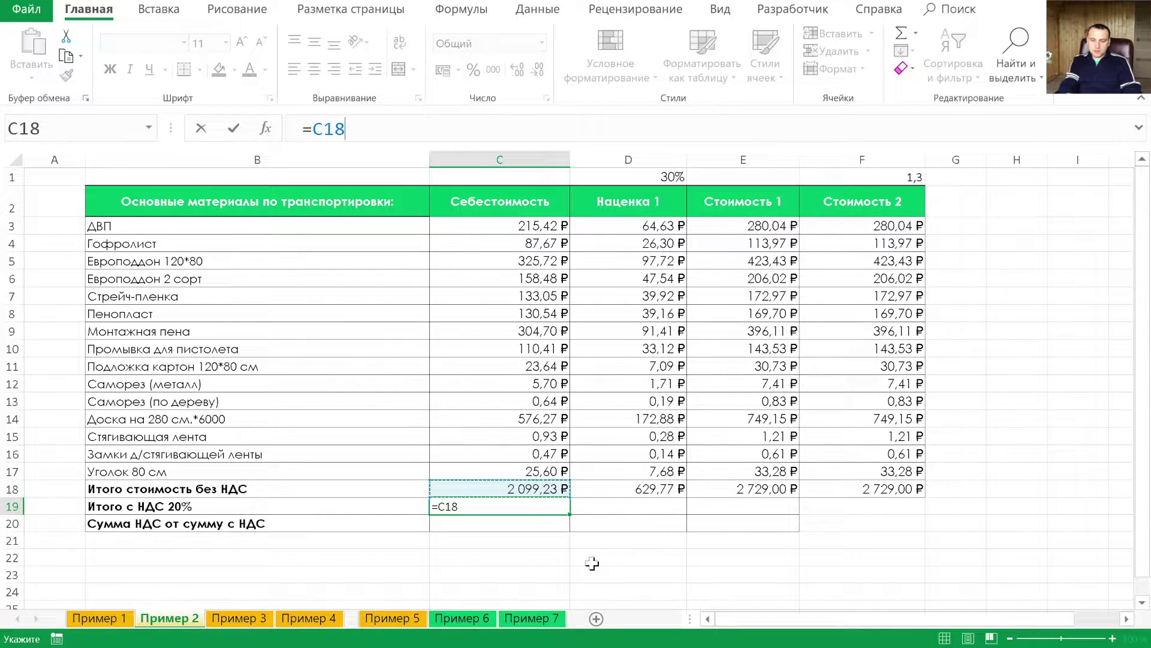
{"action": "type", "text": "*"}
{"action": "type", "text": "б"}
{"action": "key", "text": "BackSpace"}
{"action": "type", "text": ",2"}
{"action": "key", "text": "Return"}
{"action": "key", "text": "Up"}
{"action": "key", "text": "shift+Right"}
{"action": "key", "text": "shift+Right"}
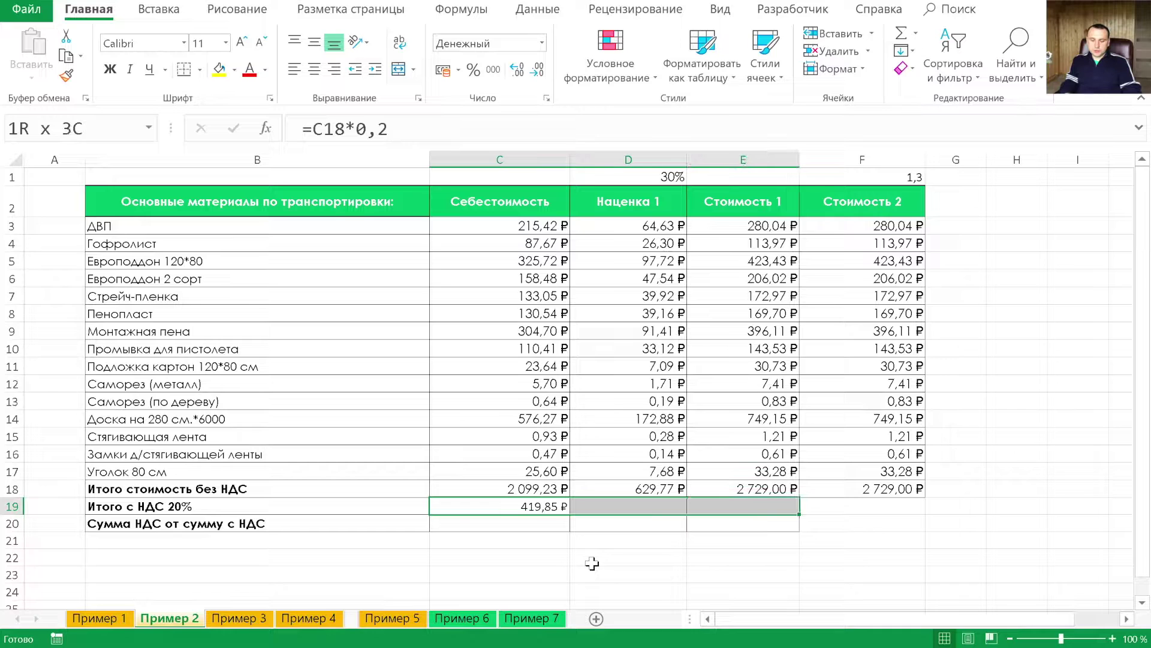
{"action": "key", "text": "ctrl+r"}
{"action": "key", "text": "Left"}
{"action": "key", "text": "Right"}
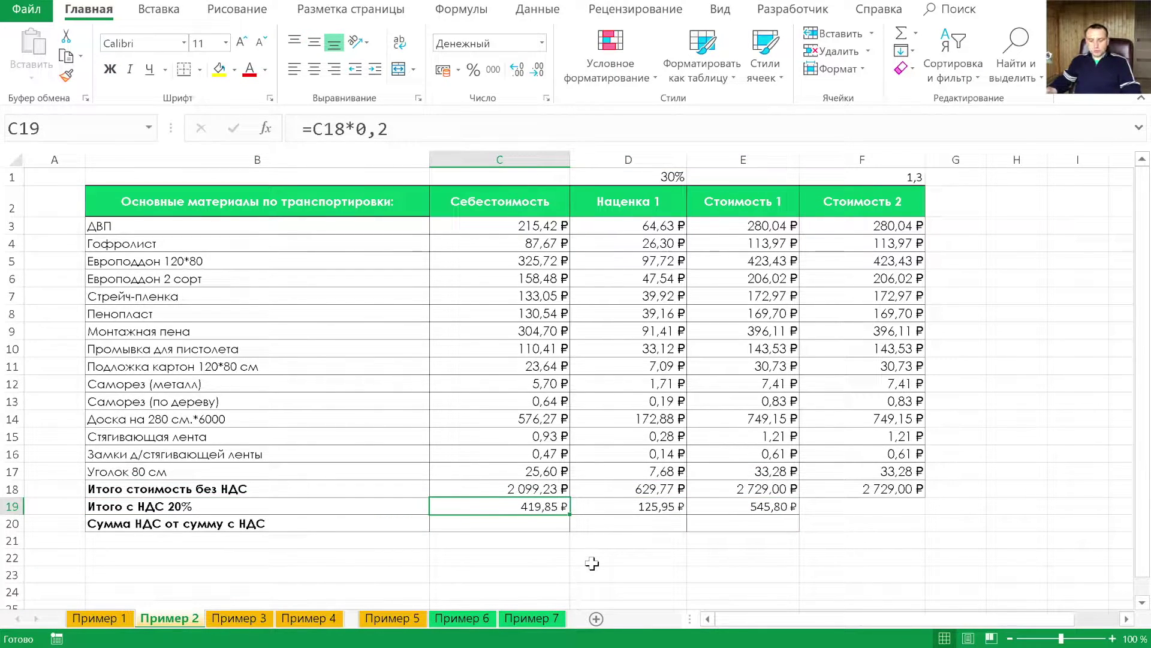
- Change the C19 rate to 0,18 and fill it into D19:E19, giving 377,86 ₽
{"action": "double_click", "coordinate": [388, 129]}
{"action": "type", "text": "18"}
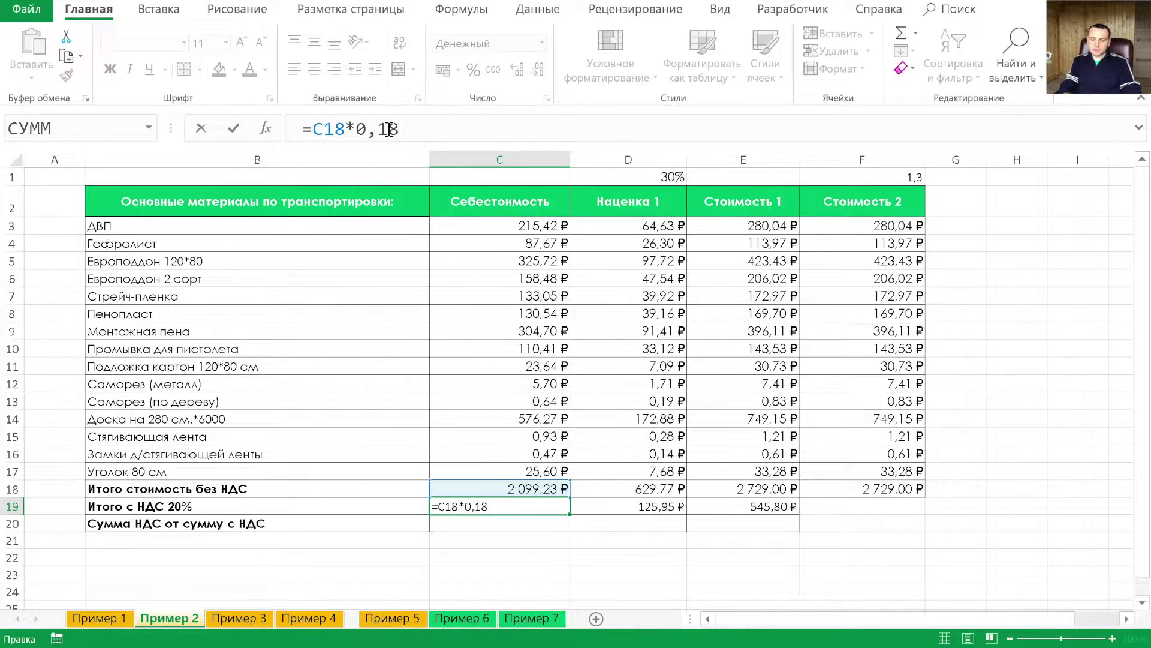
{"action": "key", "text": "ctrl+Return"}
{"action": "key", "text": "shift+Right"}
{"action": "key", "text": "shift+Right"}
{"action": "key", "text": "shift+Right"}
{"action": "key", "text": "shift+Left"}
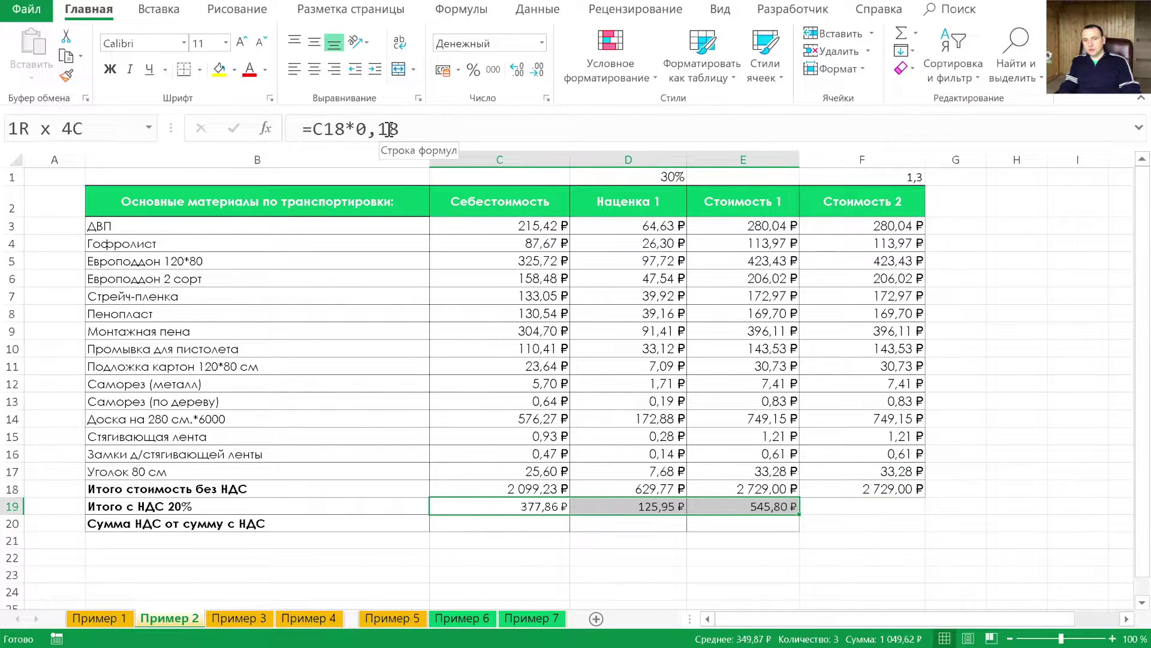
{"action": "key", "text": "ctrl+r"}
{"action": "key", "text": "shift+Left"}
{"action": "key", "text": "shift+Left"}
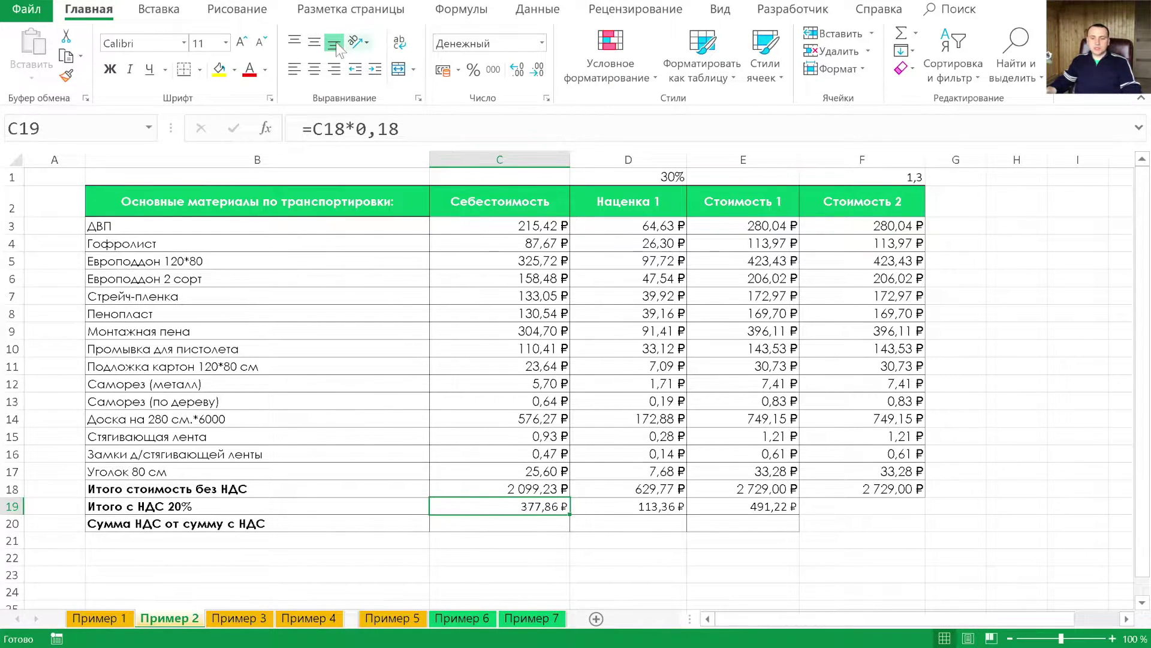
{"action": "left_click", "coordinate": [449, 11]}
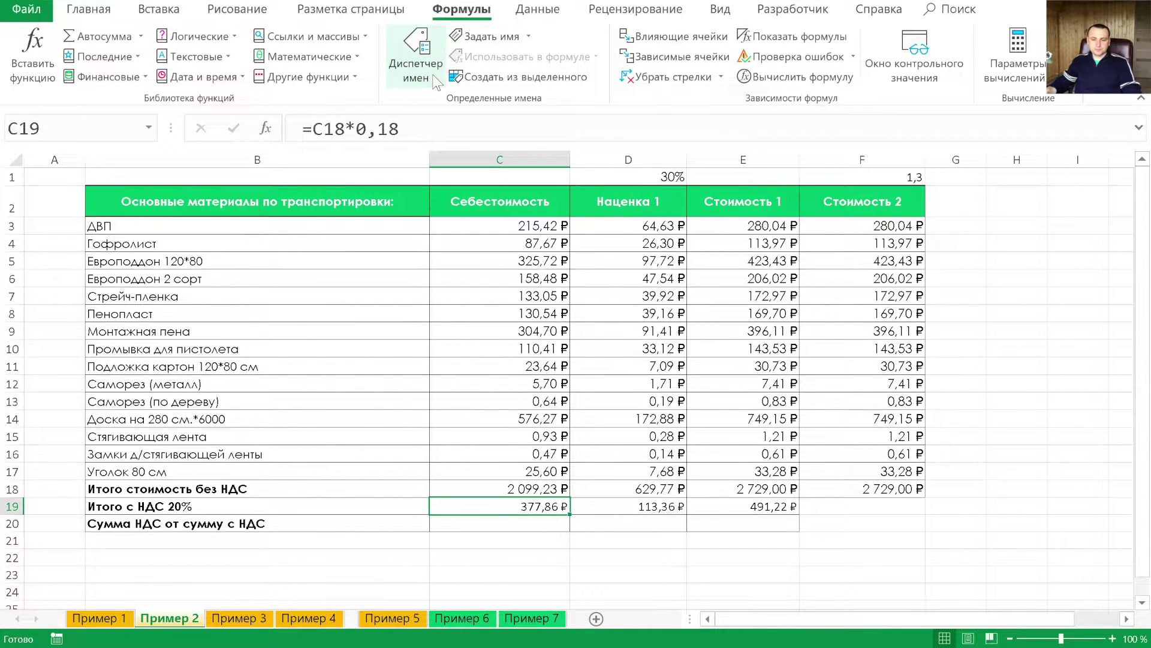
- Define the workbook name НДС referring to 0,2
{"action": "left_click", "coordinate": [491, 36]}
{"action": "type", "text": "Y"}
{"action": "type", "text": "ДС"}
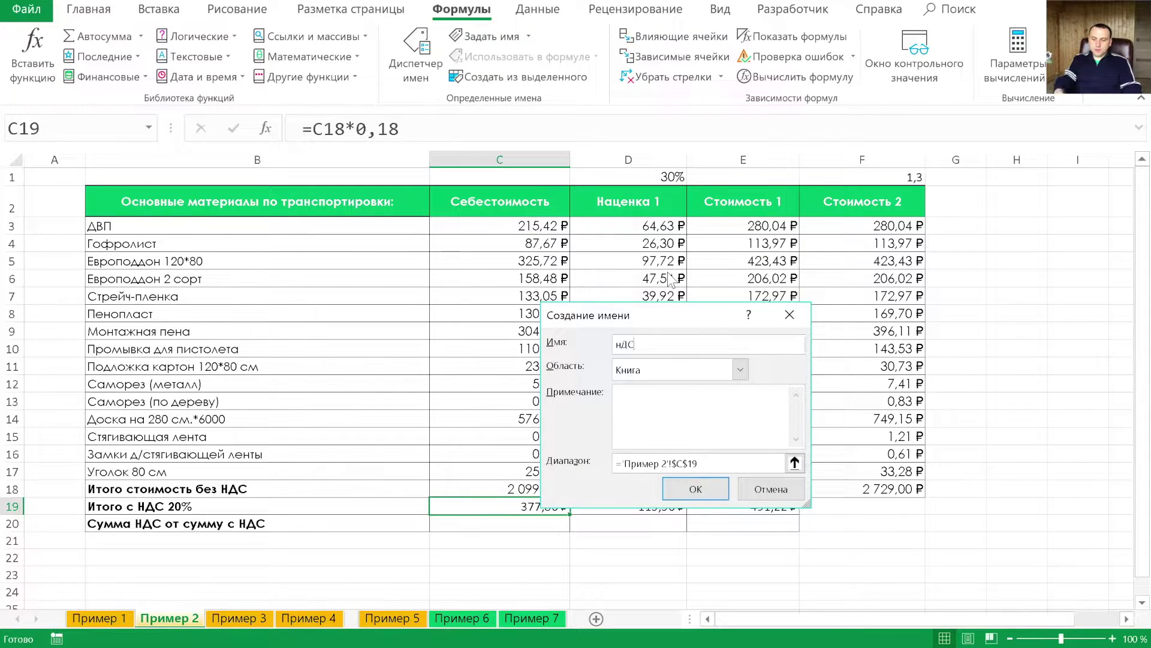
{"action": "key", "text": "BackSpace"}
{"action": "key", "text": "BackSpace"}
{"action": "key", "text": "BackSpace"}
{"action": "type", "text": "НДС"}
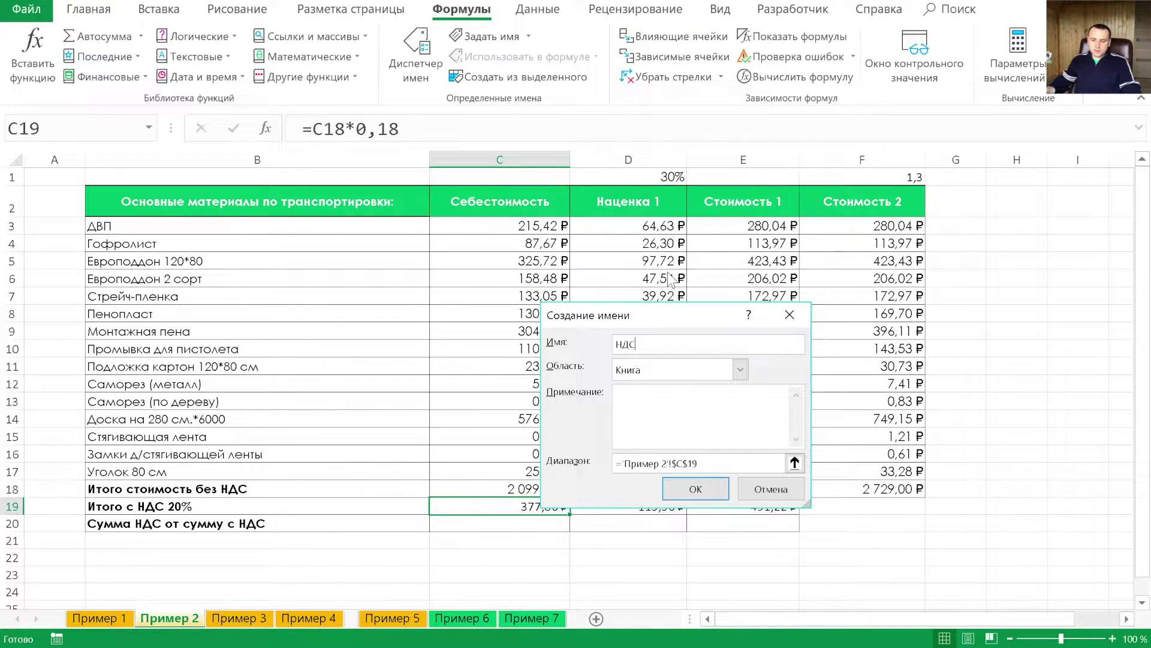
{"action": "left_click_drag", "start_coordinate": [623, 467], "coordinate": [755, 468]}
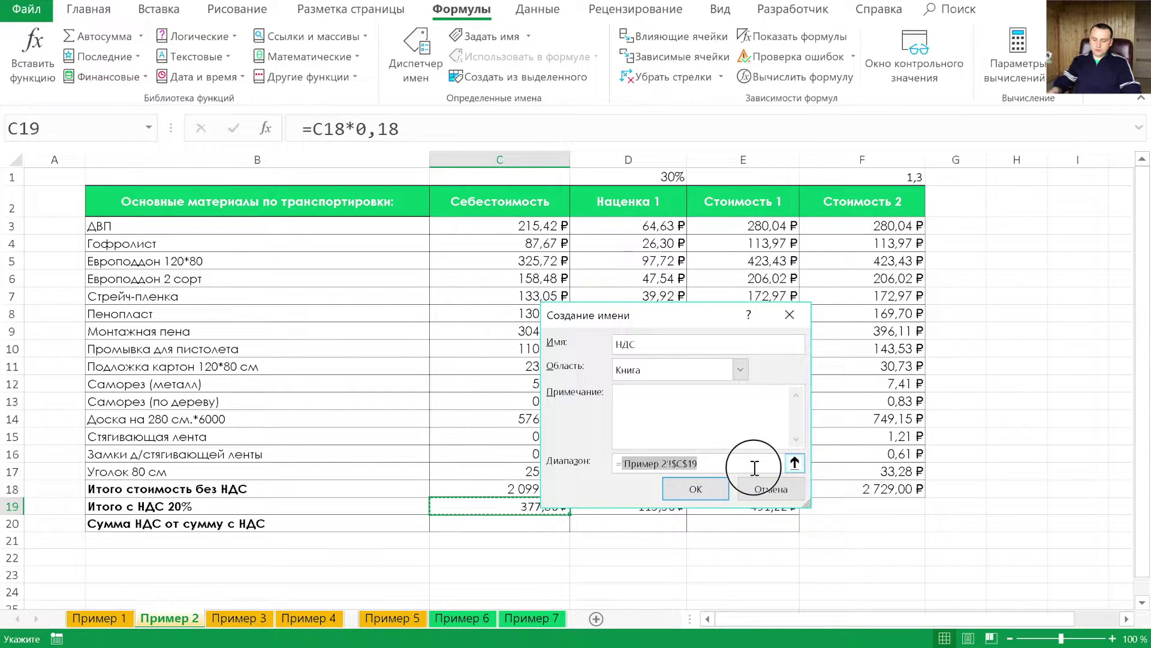
{"action": "type", "text": "0,2"}
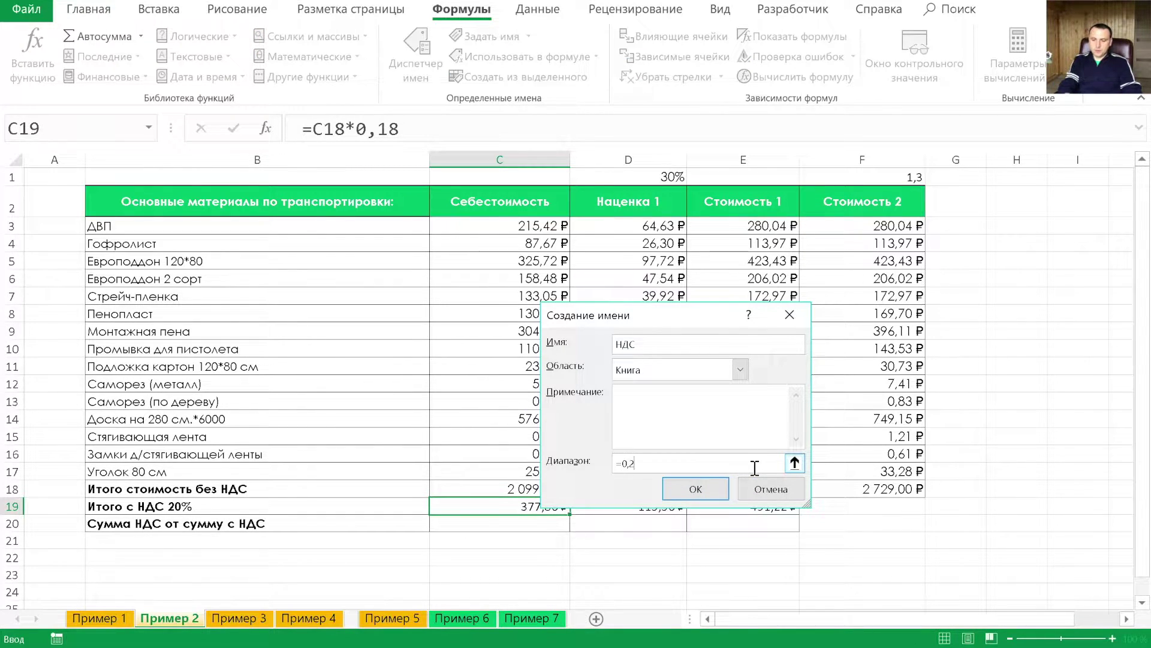
{"action": "key", "text": "Return"}
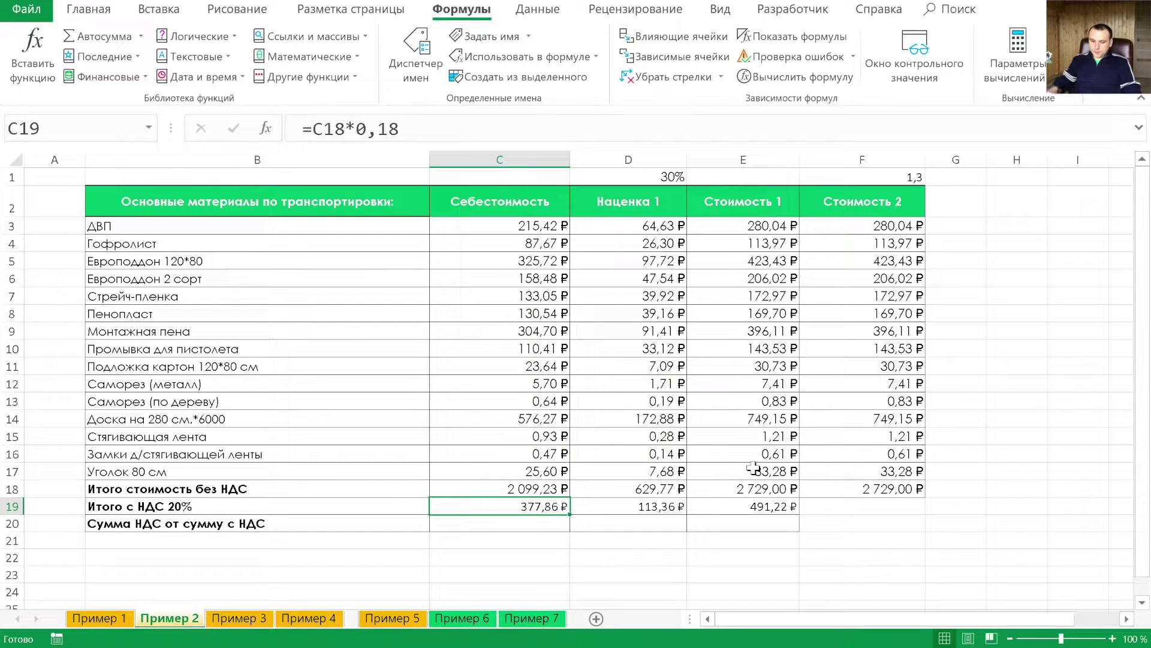
- Replace 0,18 in C19 with НДС, making =C18*НДС, and fill it to E19
{"action": "left_click_drag", "start_coordinate": [354, 128], "coordinate": [456, 123]}
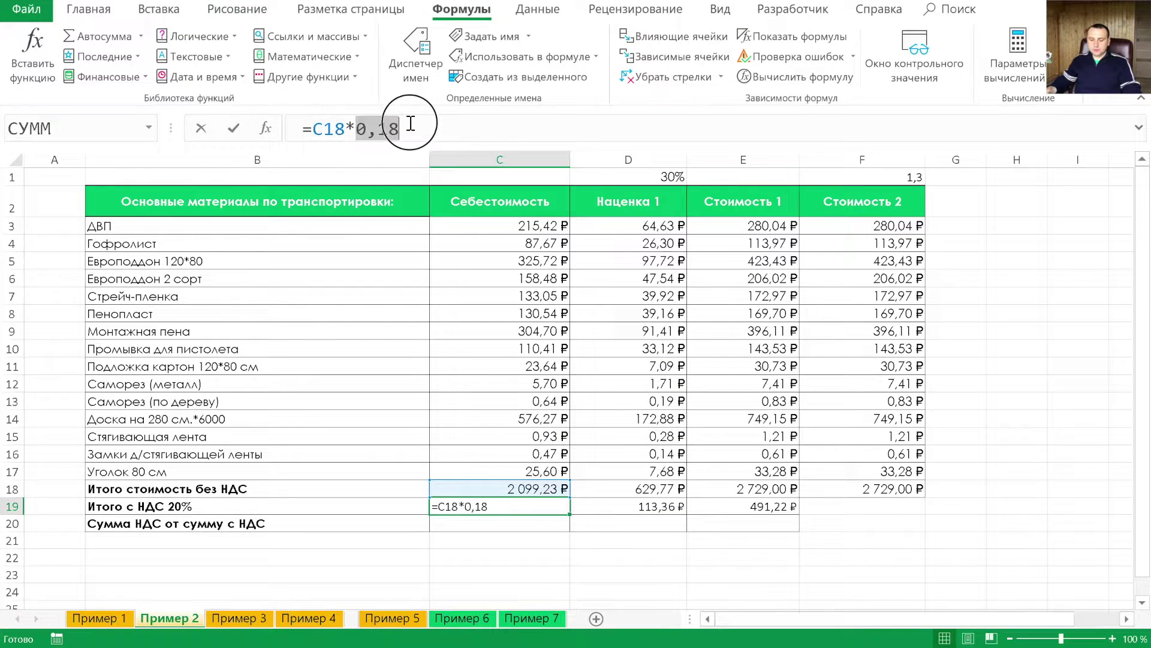
{"action": "key", "text": "F3"}
{"action": "left_click", "coordinate": [600, 362]}
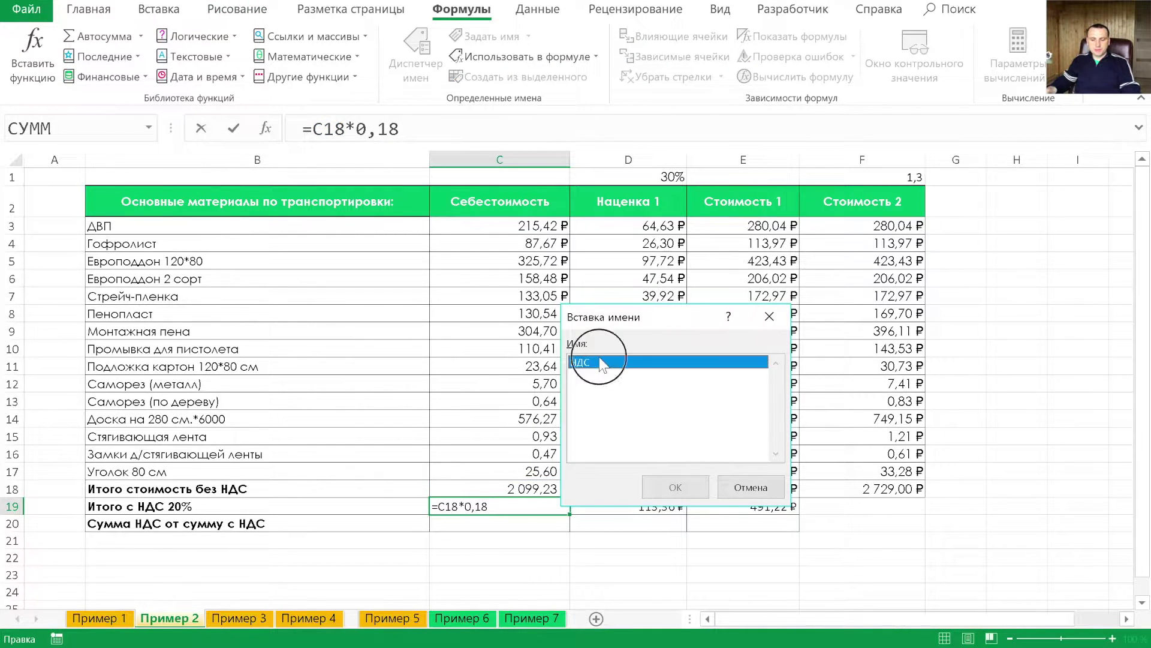
{"action": "left_click", "coordinate": [690, 487]}
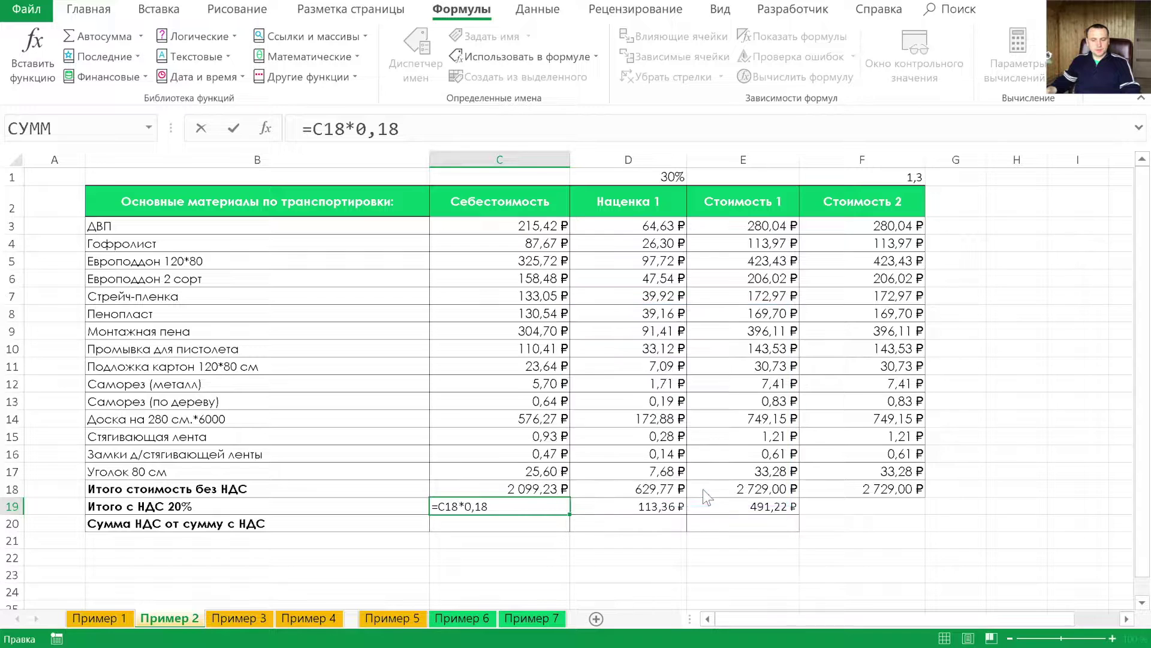
{"action": "left_click", "coordinate": [233, 128]}
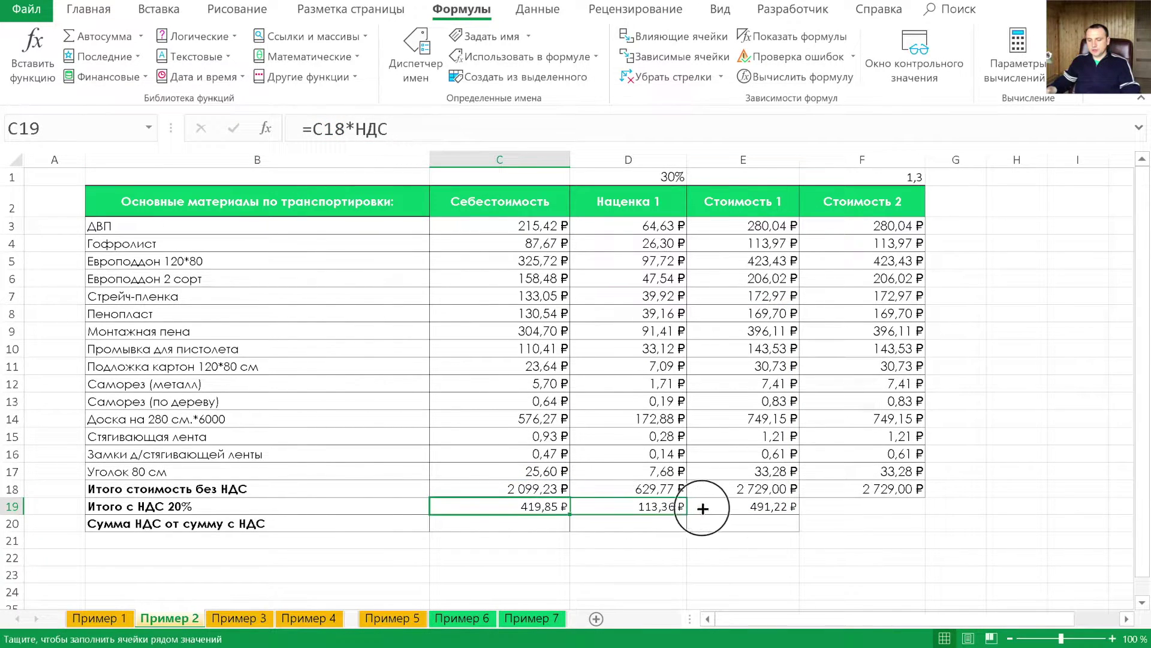
{"action": "left_click_drag", "start_coordinate": [569, 513], "coordinate": [745, 506]}
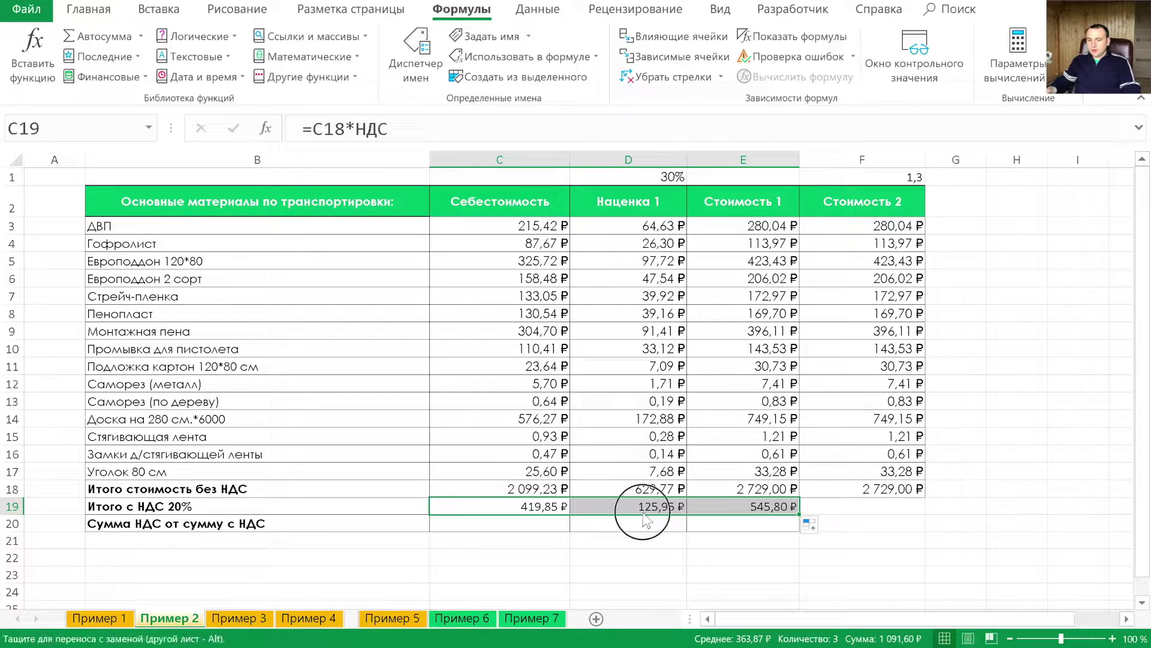
{"action": "left_click", "coordinate": [560, 505]}
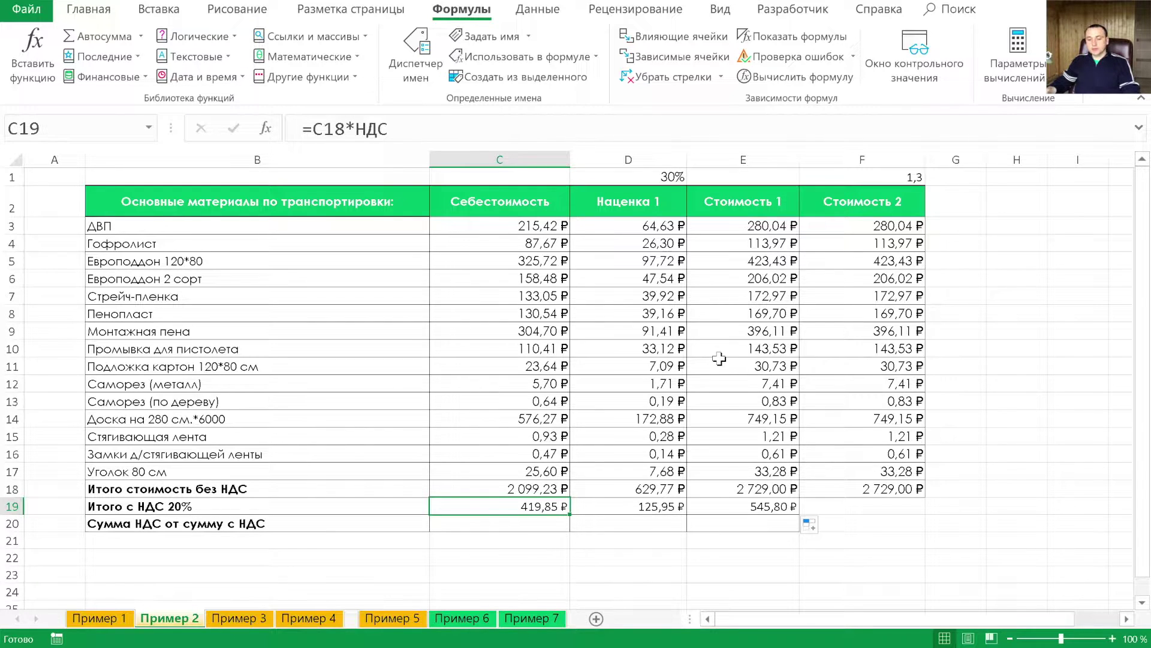
- Change the НДС name's value to 0,22 in Name Manager and check row 19
{"action": "key", "text": "ctrl+F3"}
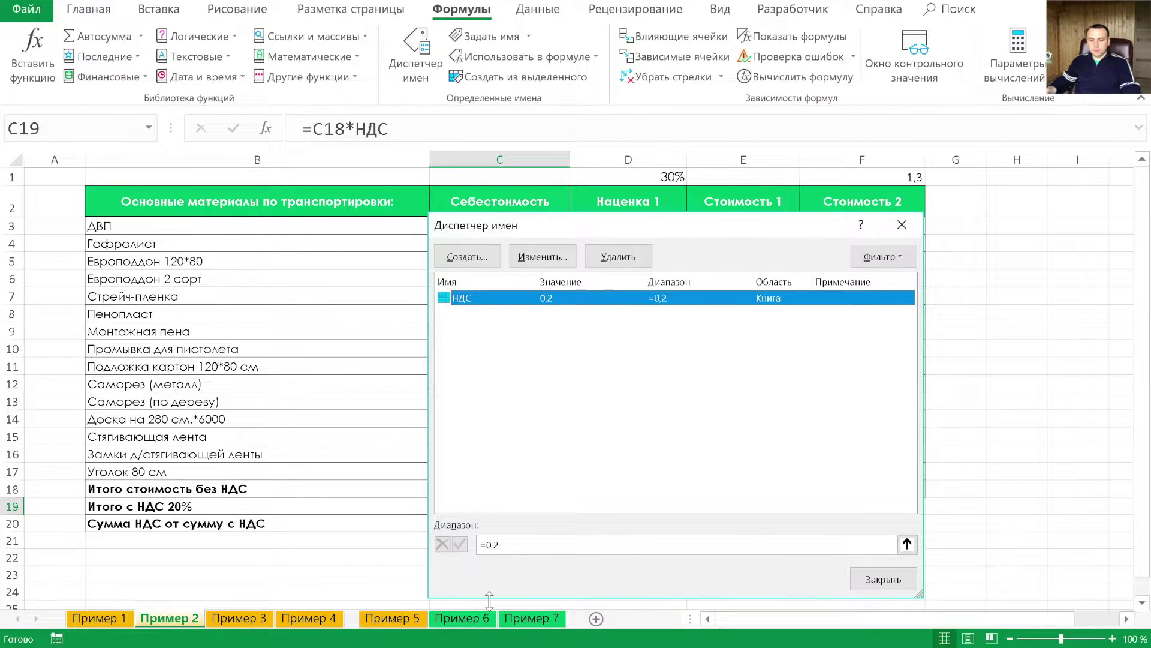
{"action": "left_click", "coordinate": [509, 539]}
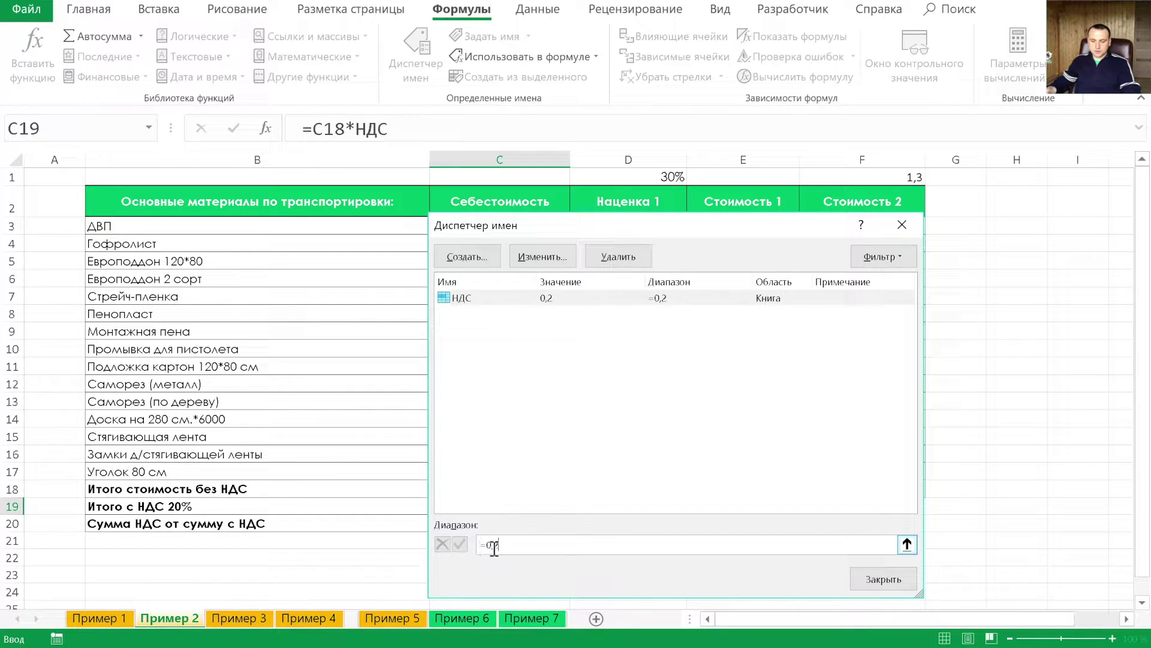
{"action": "left_click", "coordinate": [502, 541]}
{"action": "left_click", "coordinate": [507, 547]}
{"action": "type", "text": "2"}
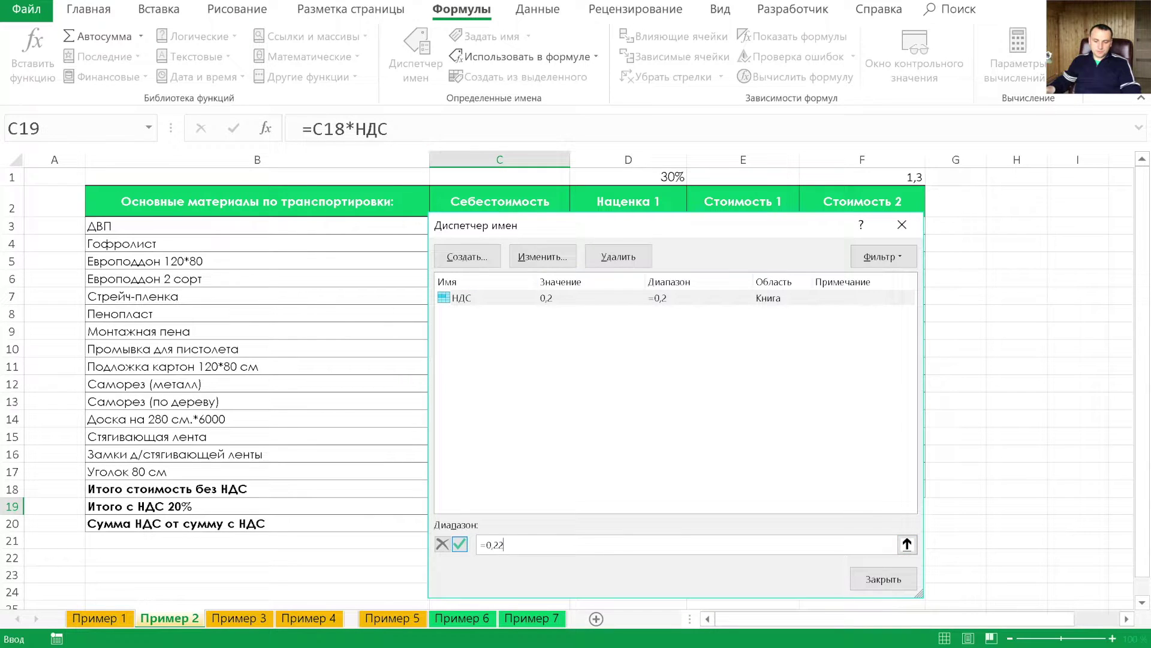
{"action": "left_click", "coordinate": [460, 544]}
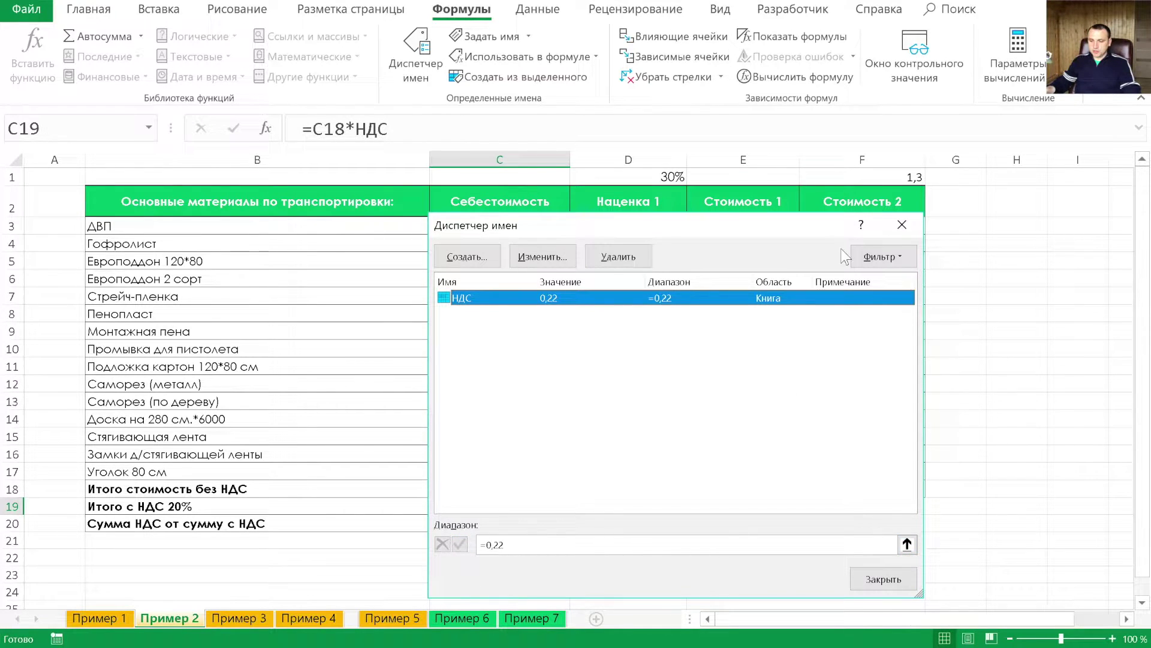
{"action": "left_click", "coordinate": [907, 226]}
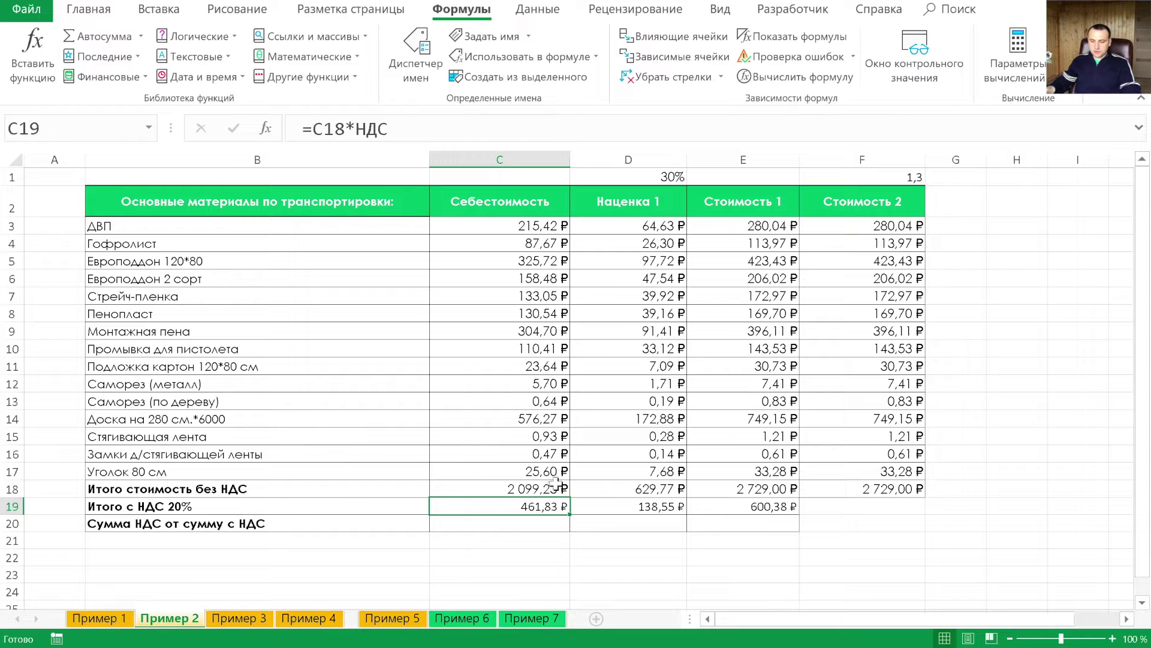
{"action": "left_click", "coordinate": [759, 497]}
{"action": "left_click", "coordinate": [602, 524]}
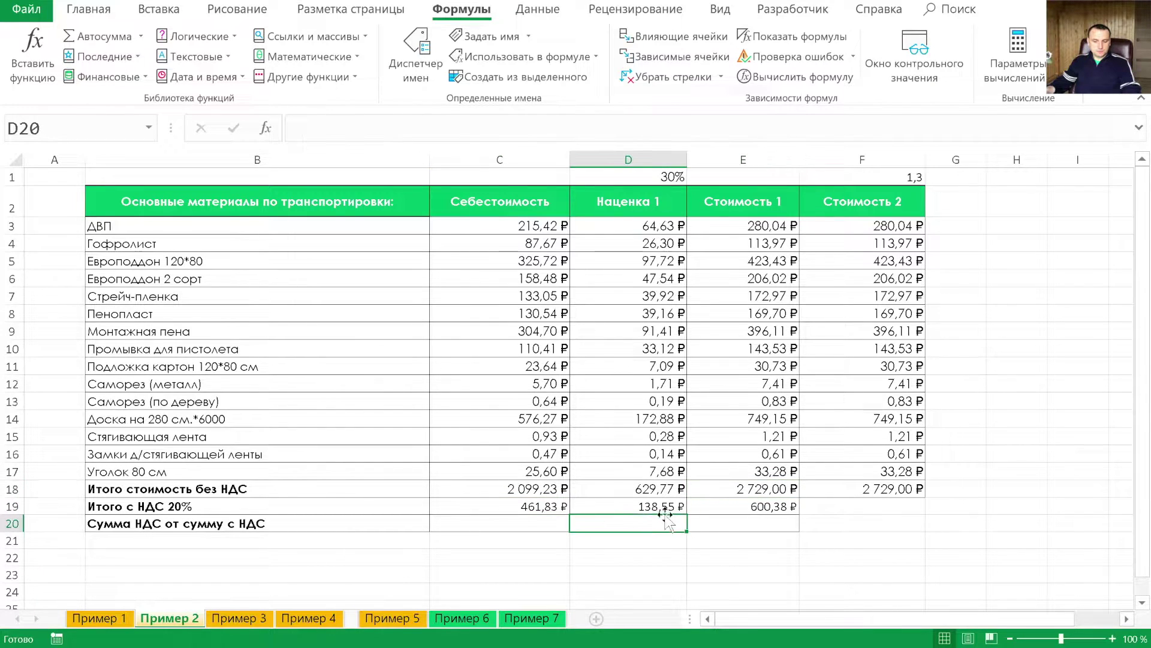
- Change НДС to 0,5 so C19 becomes 1 049,62 ₽, then undo twice
{"action": "key", "text": "ctrl+F3"}
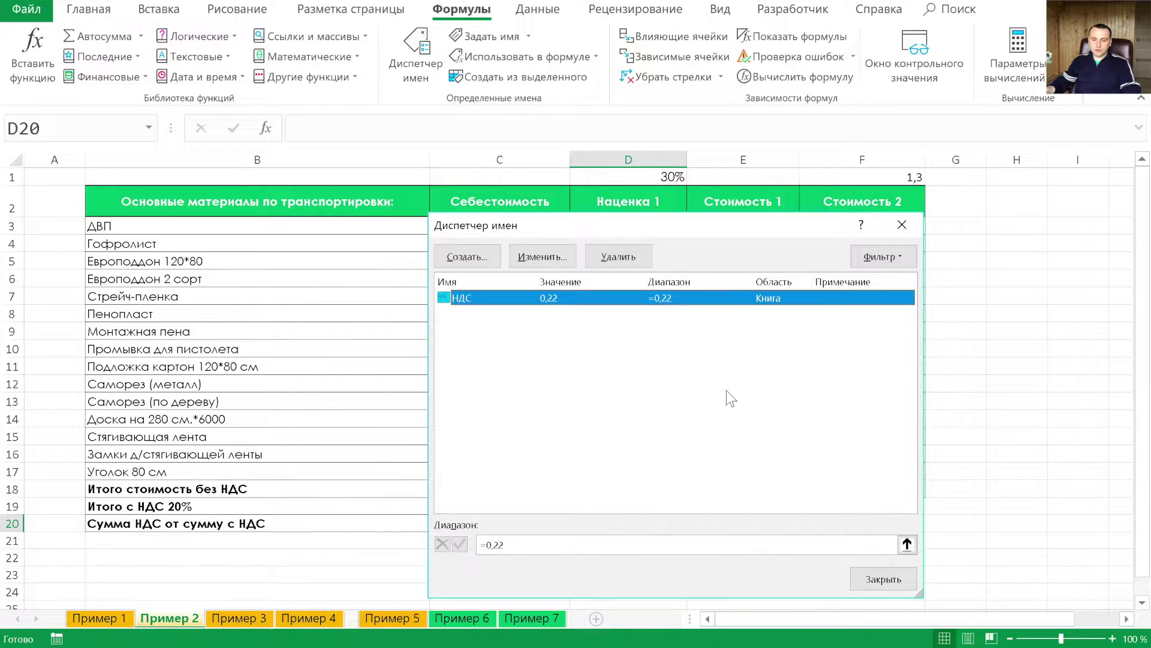
{"action": "double_click", "coordinate": [495, 544]}
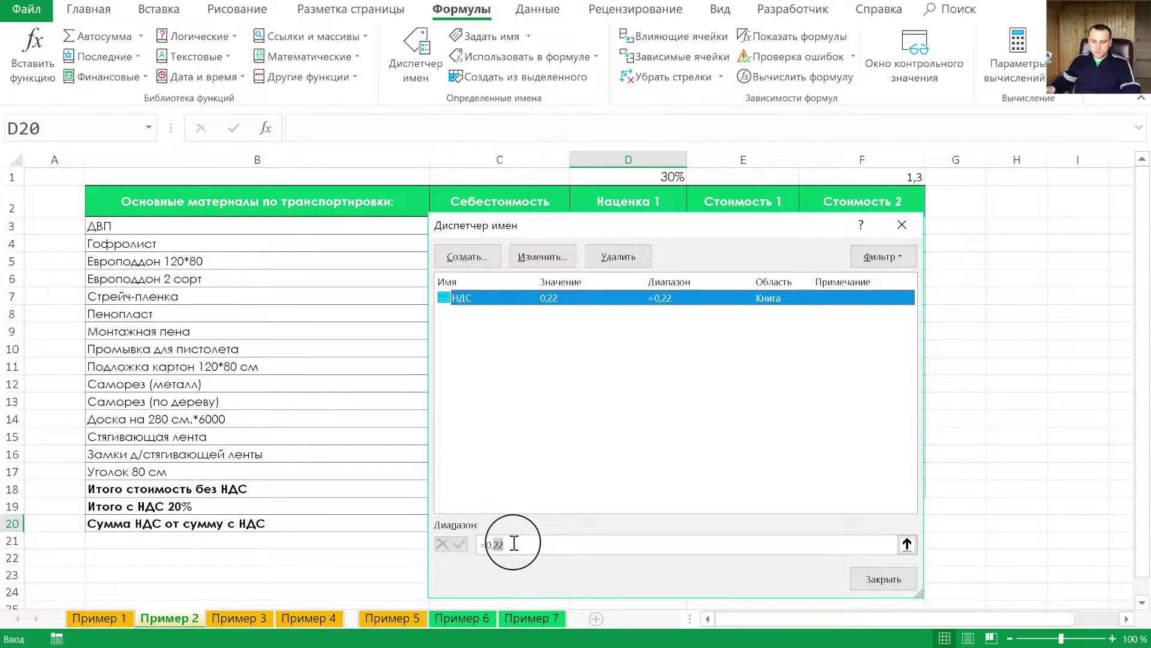
{"action": "type", "text": "5"}
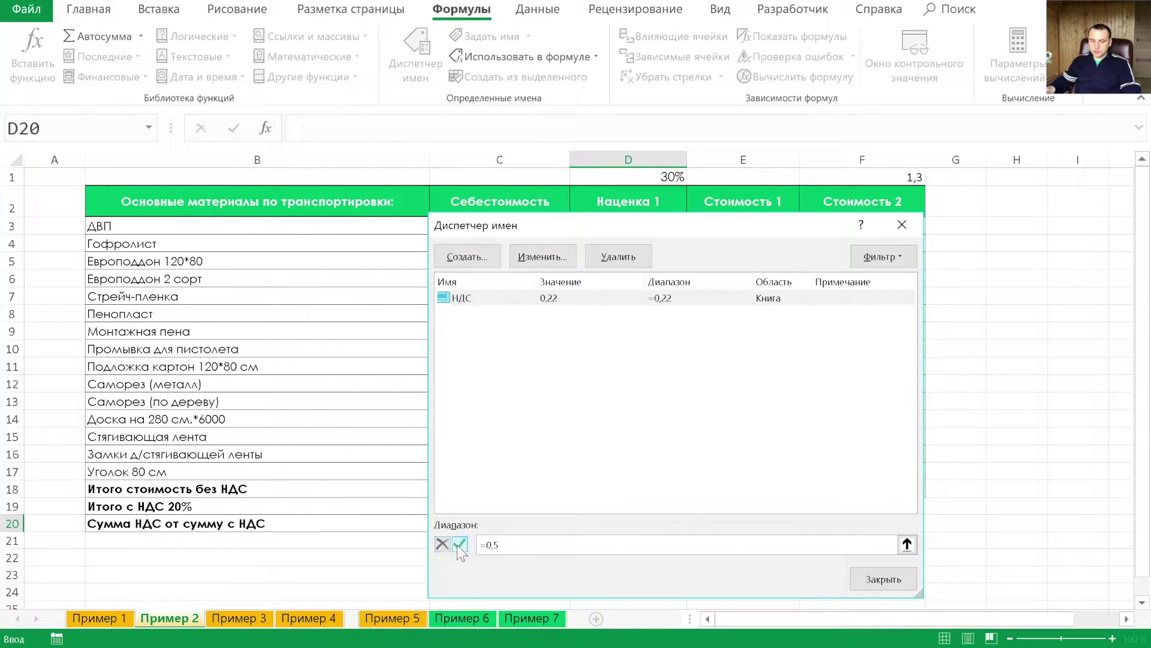
{"action": "left_click", "coordinate": [459, 544]}
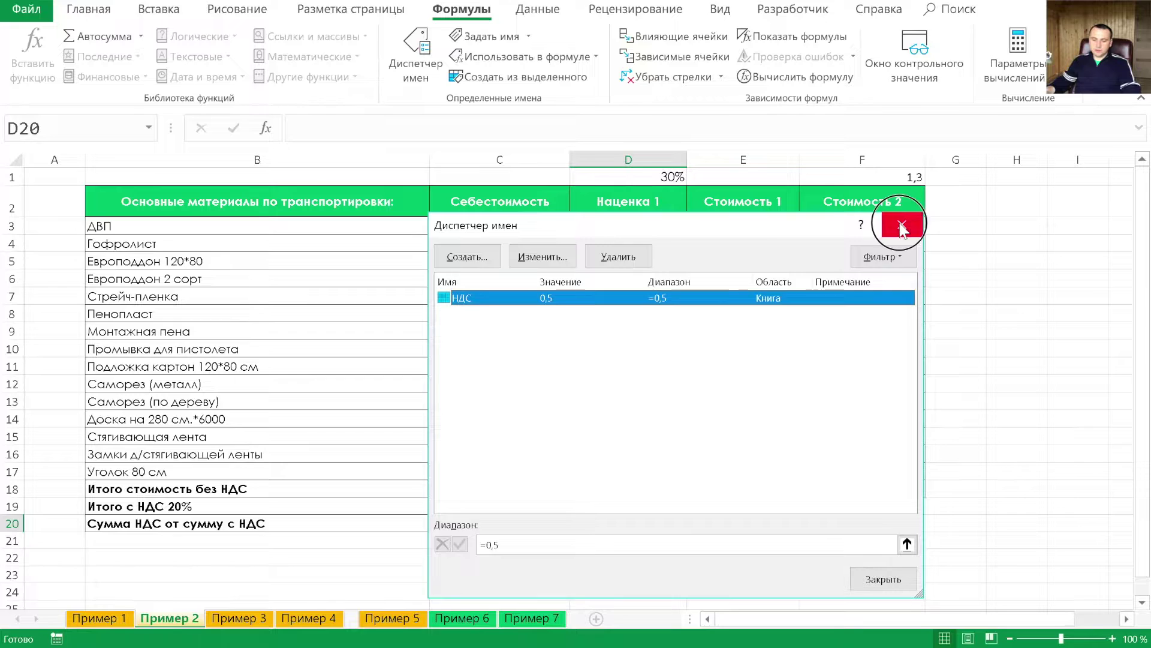
{"action": "left_click", "coordinate": [901, 225]}
{"action": "key", "text": "ctrl+z"}
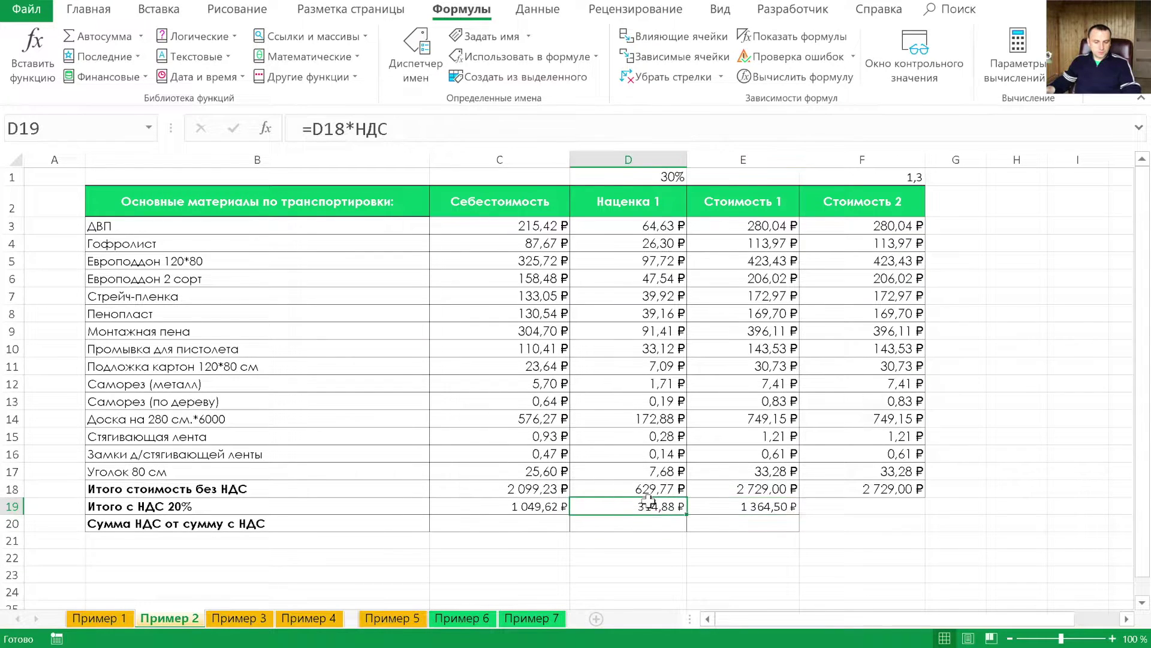
{"action": "key", "text": "ctrl+z"}
{"action": "key", "text": "ctrl+z"}
{"action": "key", "text": "ctrl+z"}
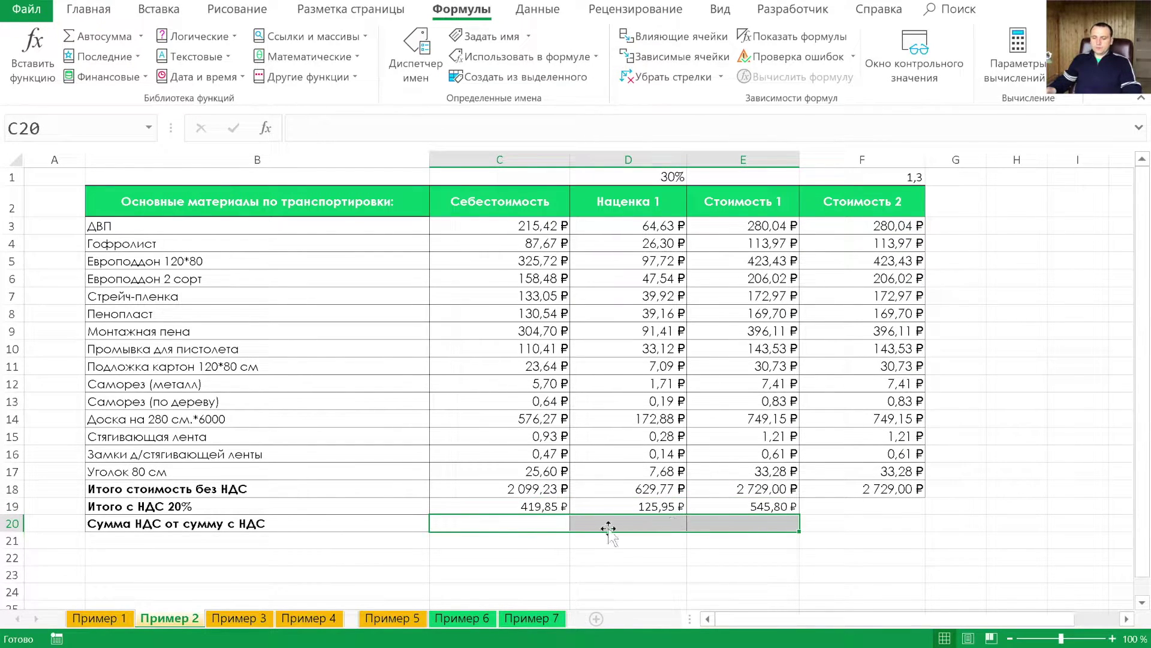
- Start a new formula in C21 that begins with the VAT amount in C19
{"action": "left_click", "coordinate": [559, 541]}
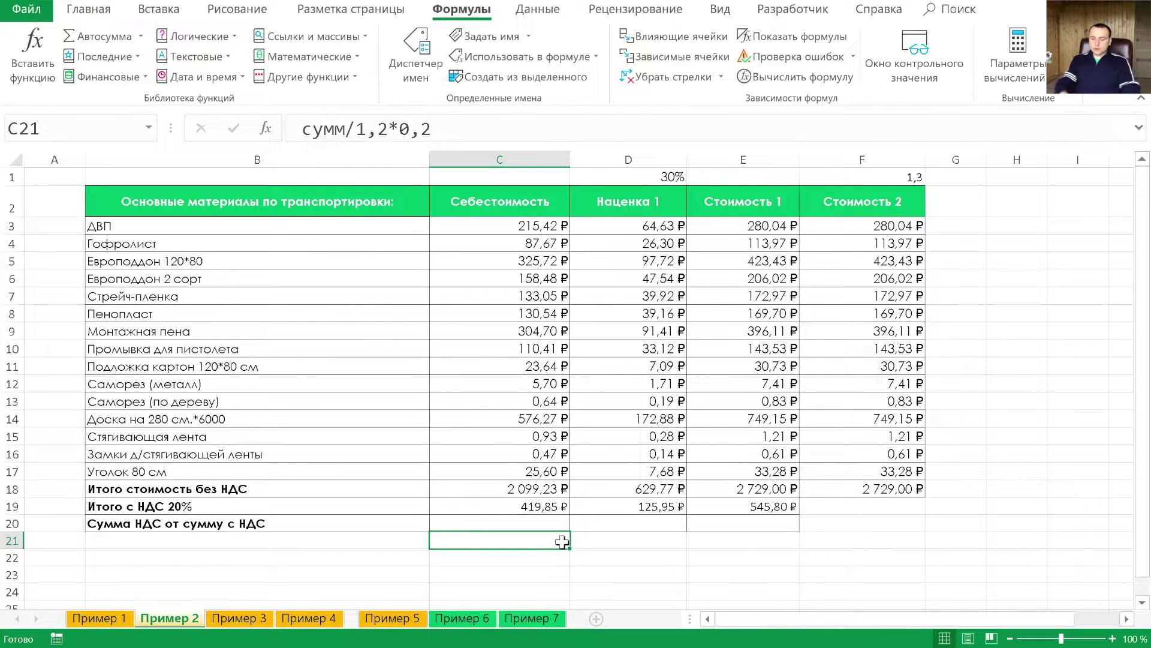
{"action": "type", "text": "=се"}
{"action": "key", "text": "BackSpace"}
{"action": "key", "text": "BackSpace"}
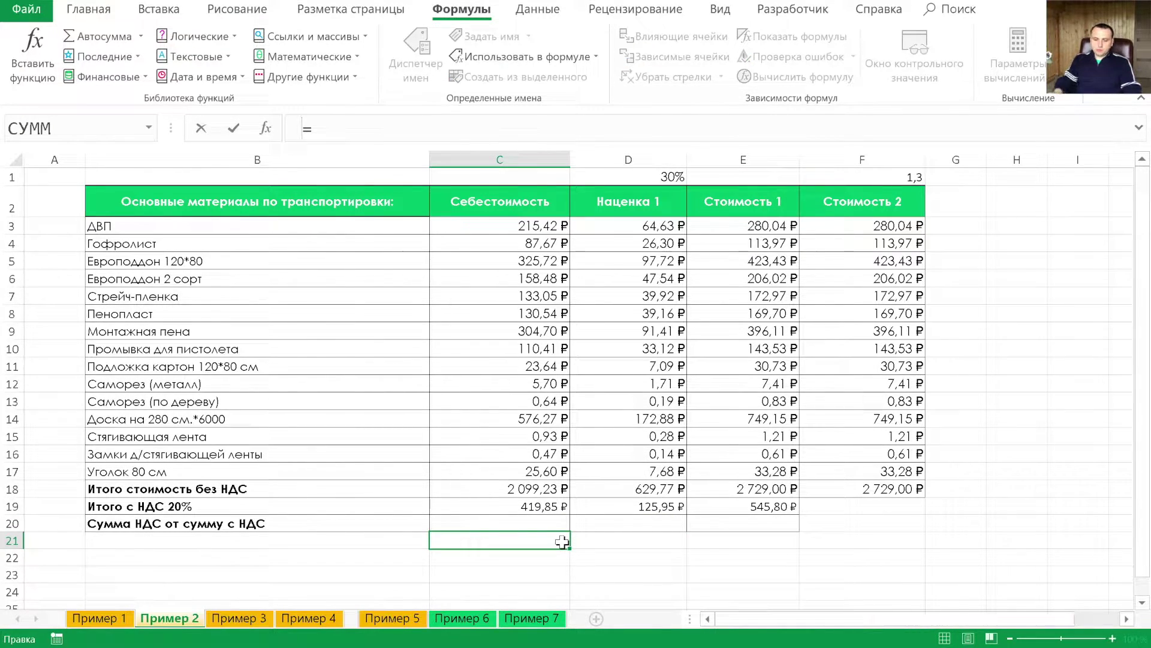
{"action": "left_click", "coordinate": [563, 507]}
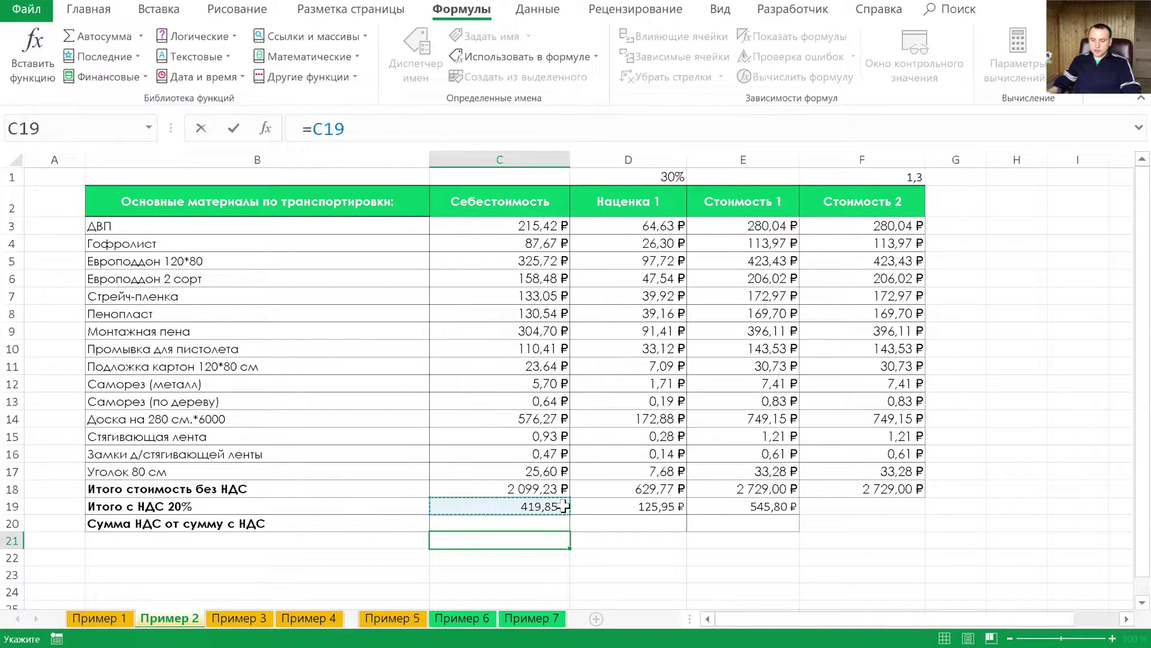
- Complete C21 as =C19+C18 to add cost and VAT
{"action": "type", "text": "+"}
{"action": "left_click", "coordinate": [548, 492]}
{"action": "key", "text": "Return"}
- Try red font on the C21 total, reset it to black, and fill the sum across to E21
{"action": "left_click", "coordinate": [515, 528]}
{"action": "left_click", "coordinate": [512, 540]}
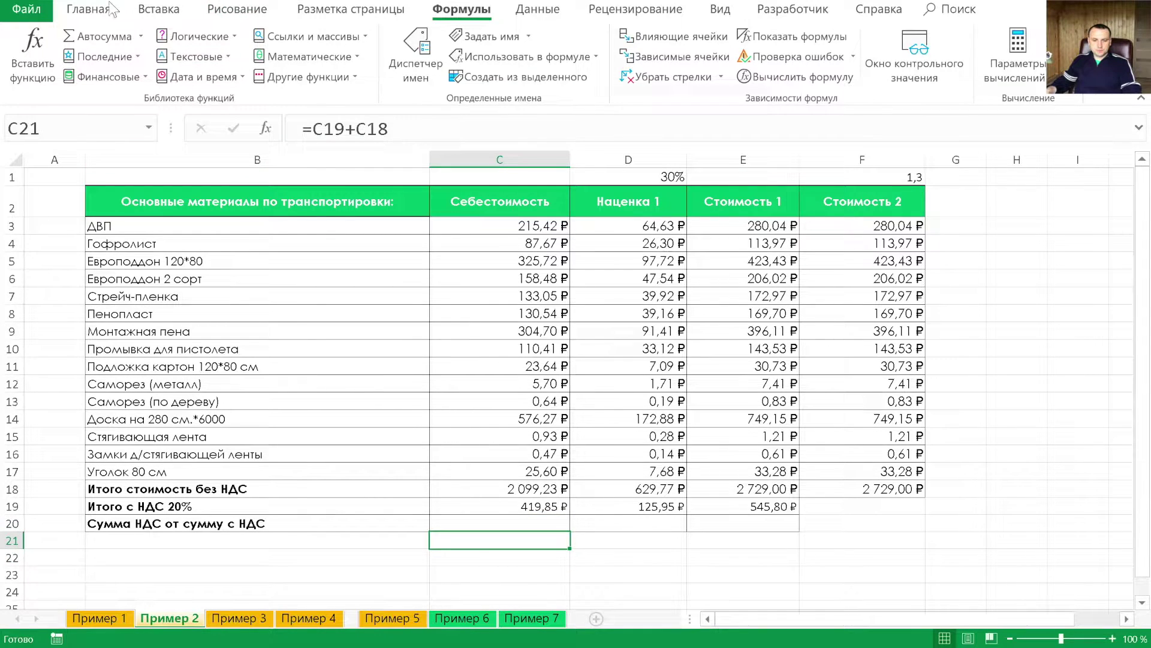
{"action": "left_click", "coordinate": [89, 9]}
{"action": "left_click", "coordinate": [250, 69]}
{"action": "left_click", "coordinate": [264, 70]}
{"action": "left_click", "coordinate": [271, 90]}
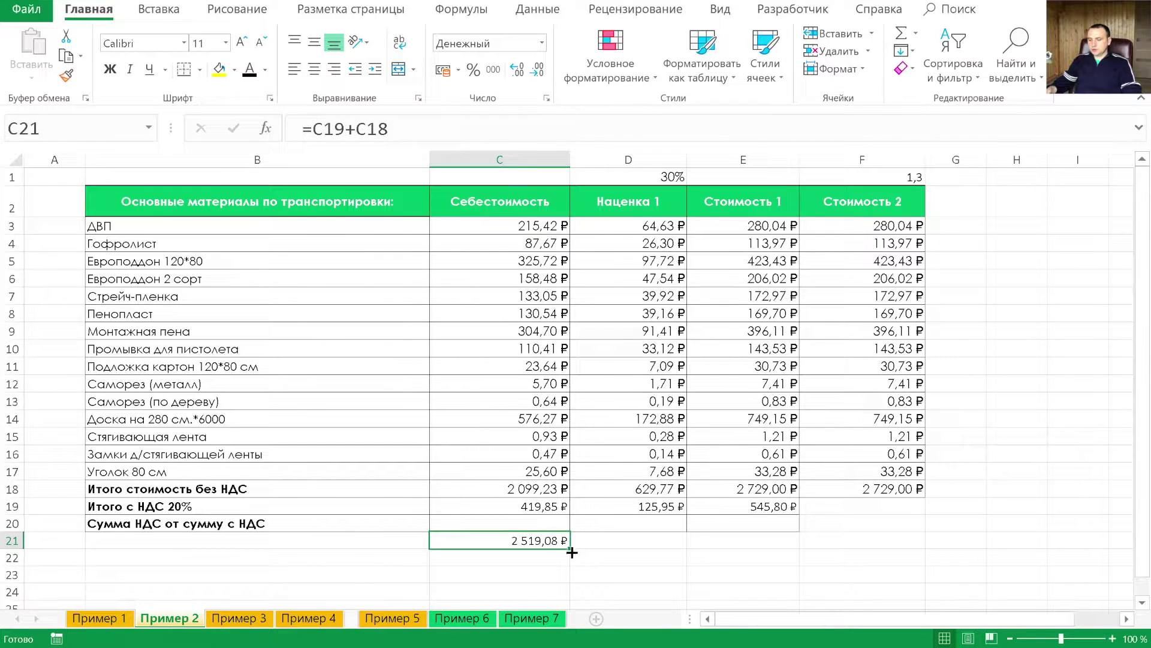
{"action": "left_click_drag", "start_coordinate": [572, 551], "coordinate": [773, 543]}
{"action": "key", "text": "Up"}
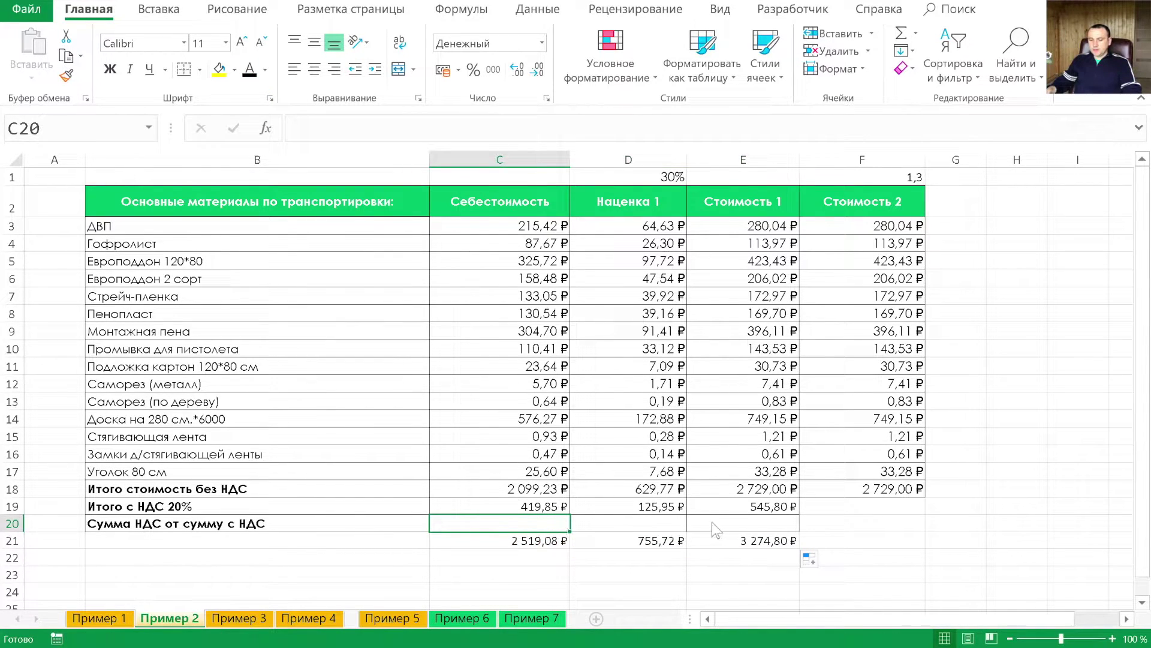
- Enter =C21/1,2*0,2 in C20 and fill it across to E20
{"action": "type", "text": "="}
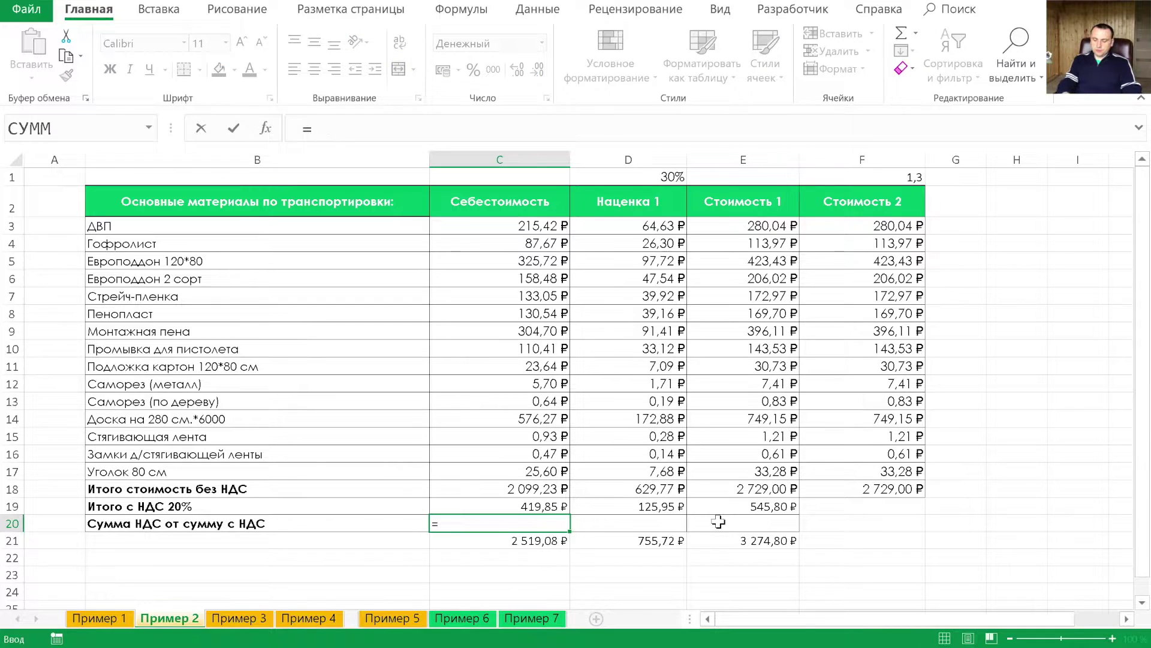
{"action": "key", "text": "Down"}
{"action": "type", "text": "."}
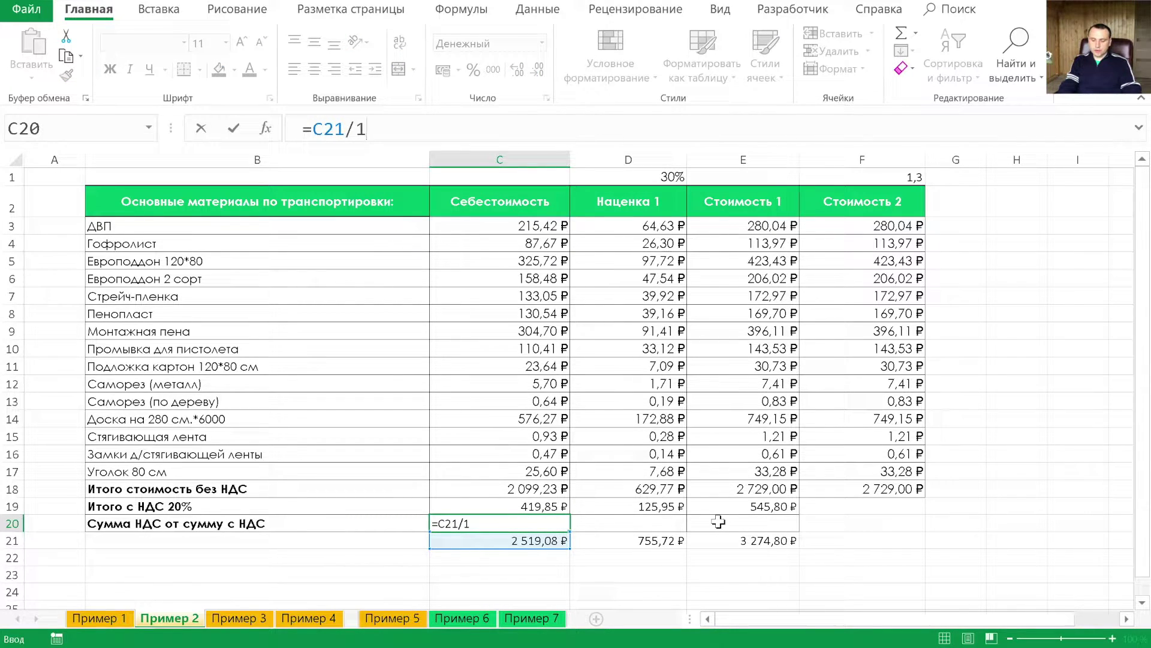
{"action": "type", "text": ",2*0,2"}
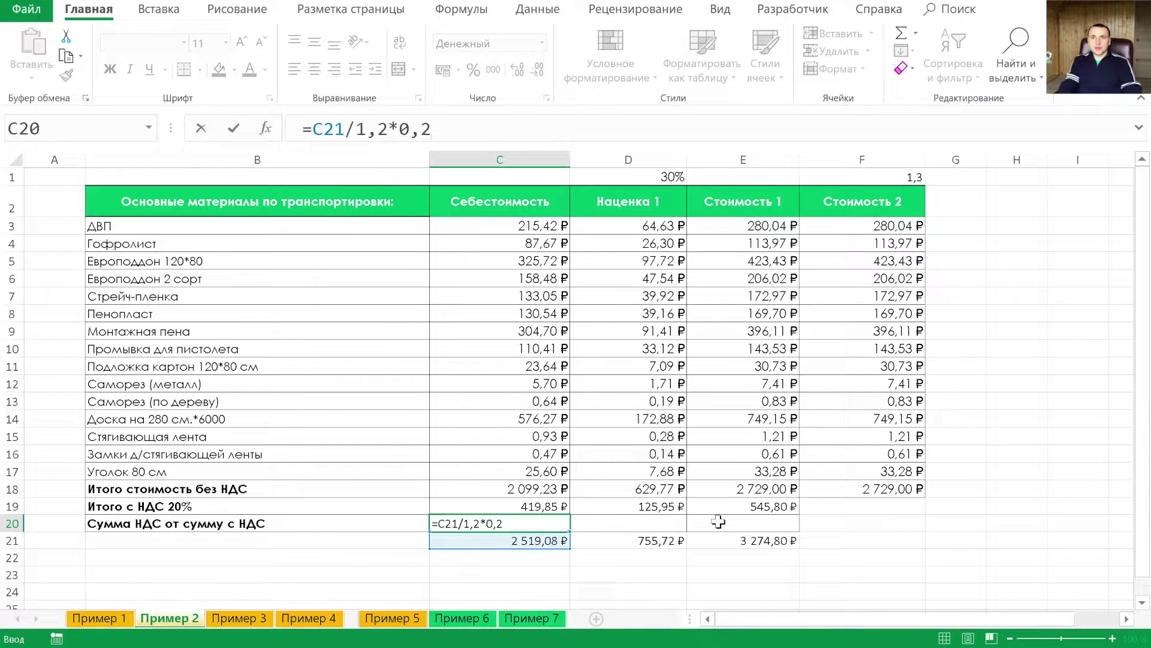
{"action": "key", "text": "Return"}
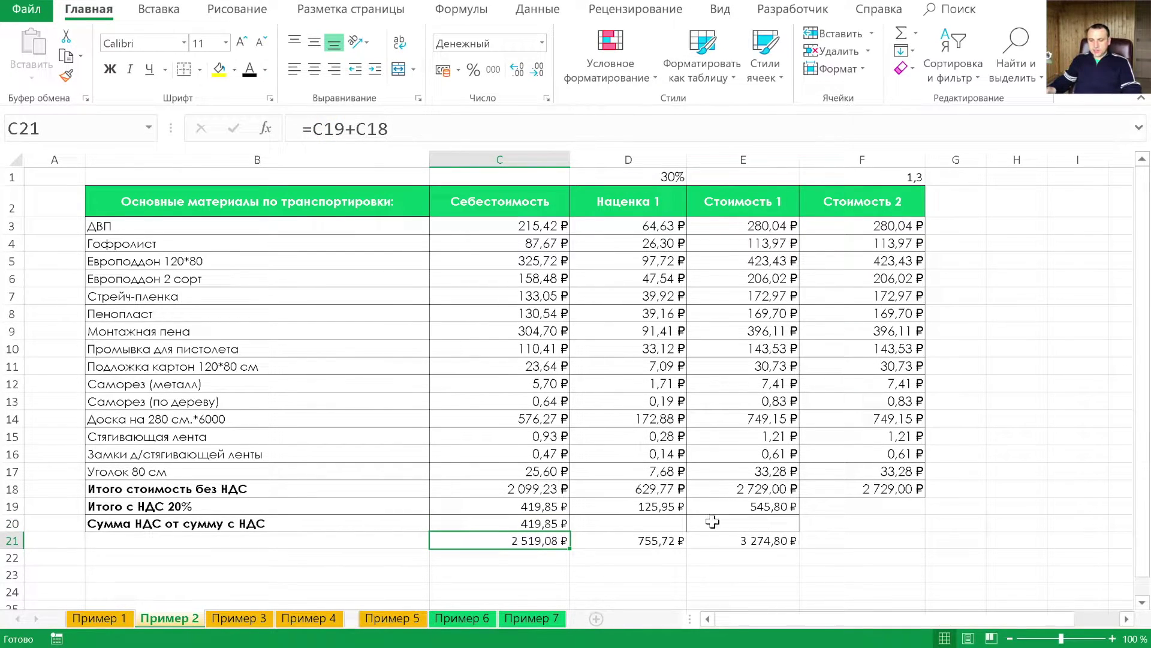
{"action": "left_click", "coordinate": [544, 523]}
{"action": "left_click_drag", "start_coordinate": [570, 531], "coordinate": [774, 533]}
- Check the C19 VAT formula, then switch to the Пример 3 sheet
{"action": "left_click", "coordinate": [603, 506]}
{"action": "left_click", "coordinate": [533, 503]}
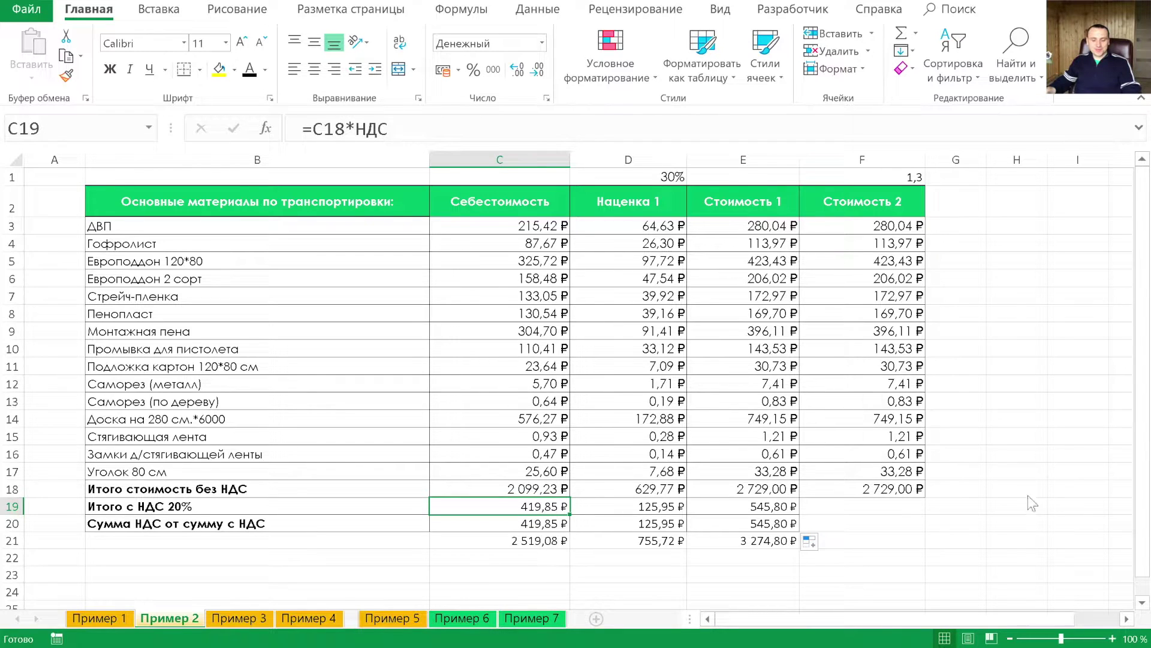
{"action": "left_click", "coordinate": [225, 618]}
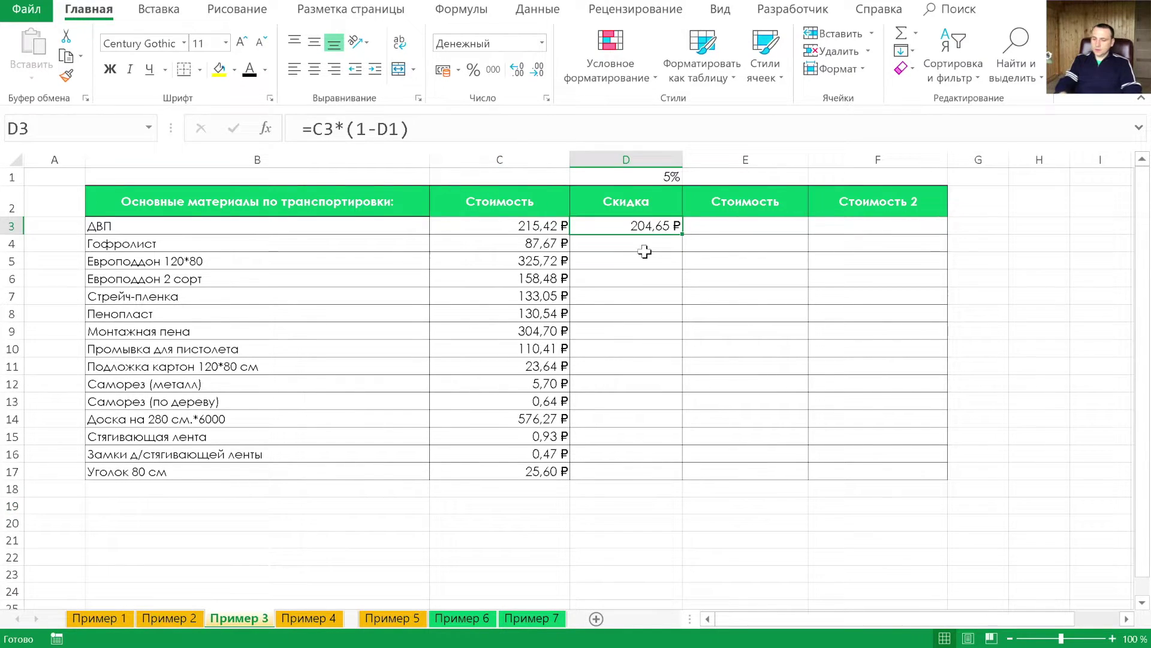
- Enter the discount formula =C3*$D$1 in D3 and fill it down to D17
{"action": "key", "text": "Delete"}
{"action": "key", "text": "Up"}
{"action": "key", "text": "Down"}
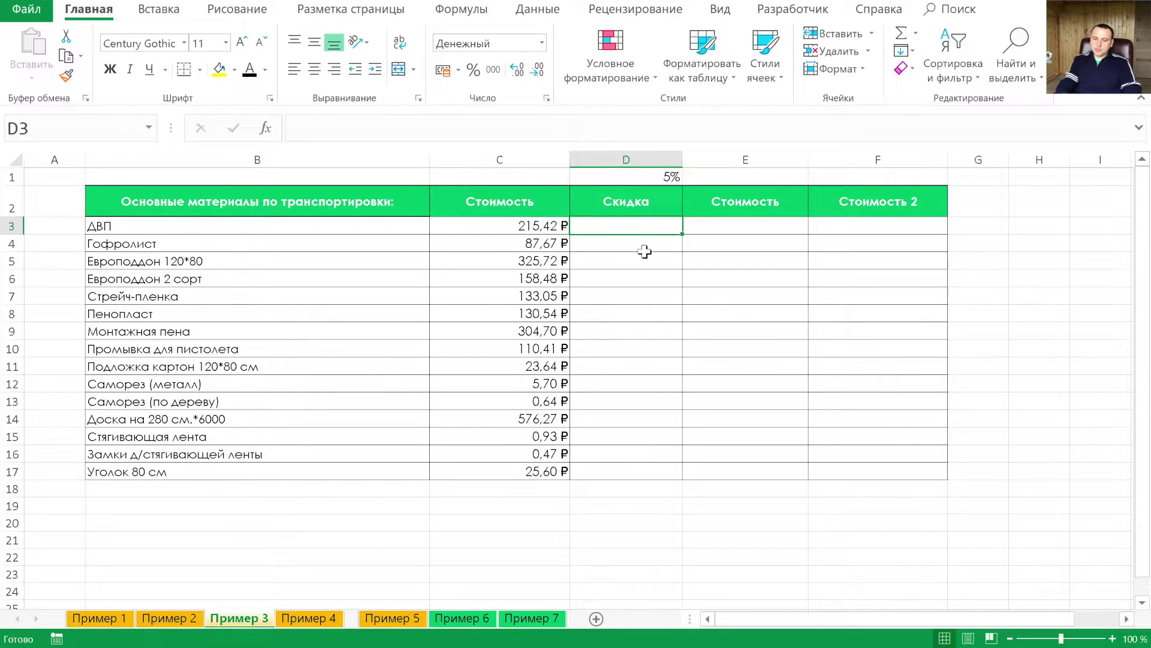
{"action": "type", "text": "="}
{"action": "key", "text": "Left"}
{"action": "type", "text": "*"}
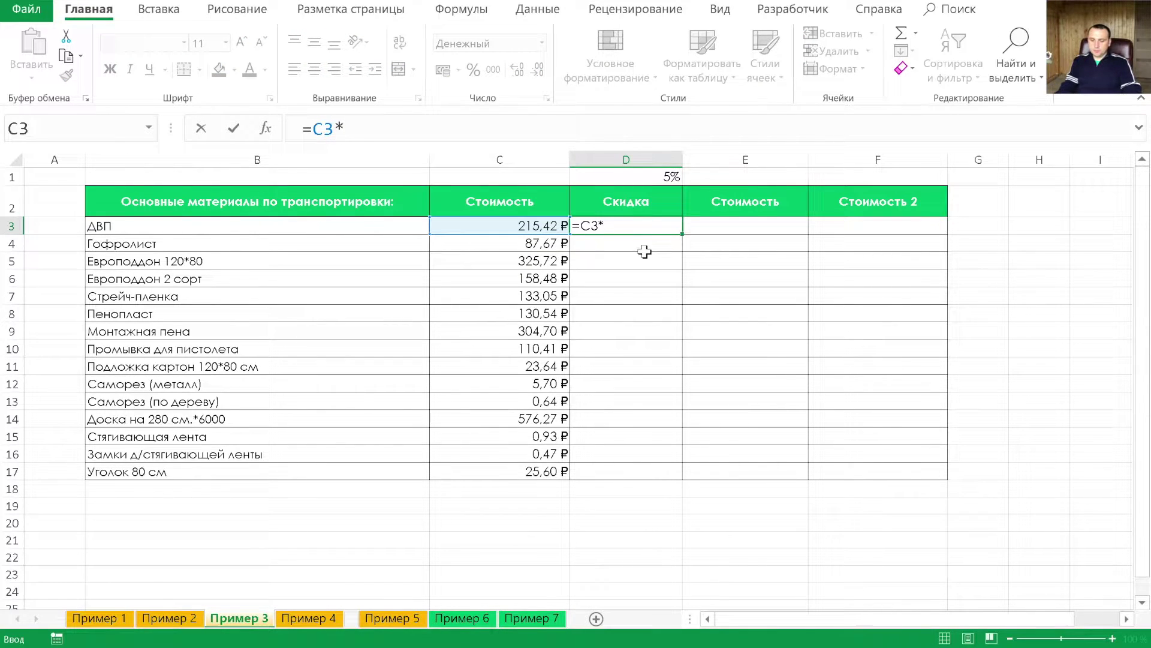
{"action": "key", "text": "Up"}
{"action": "key", "text": "Up"}
{"action": "key", "text": "F4"}
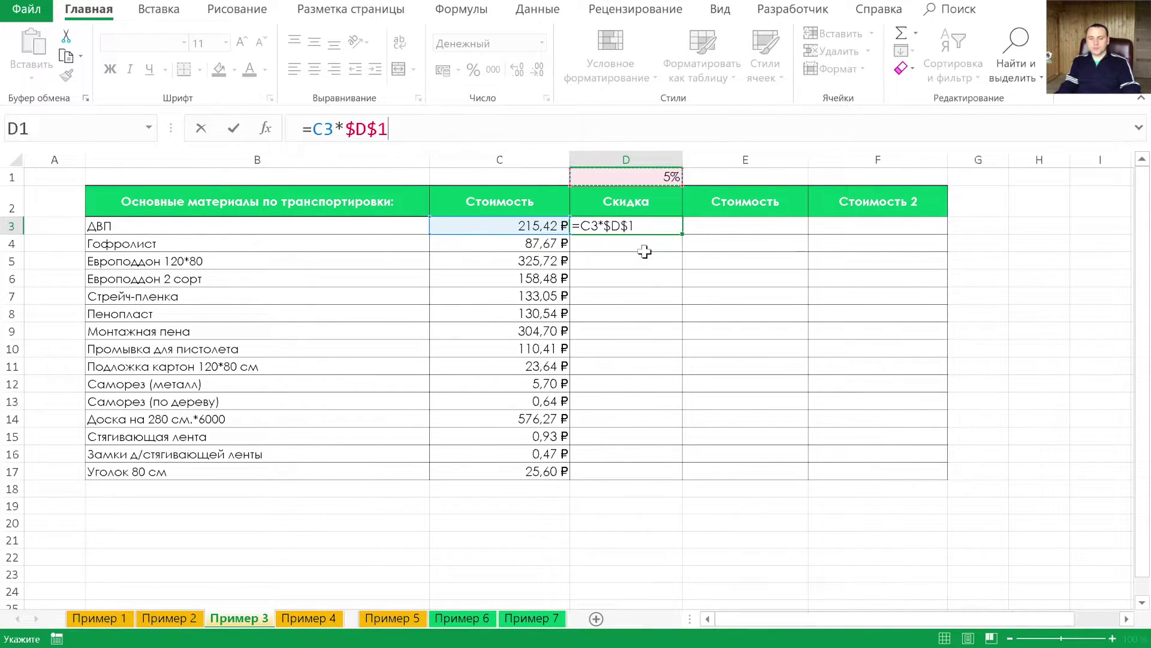
{"action": "key", "text": "Return"}
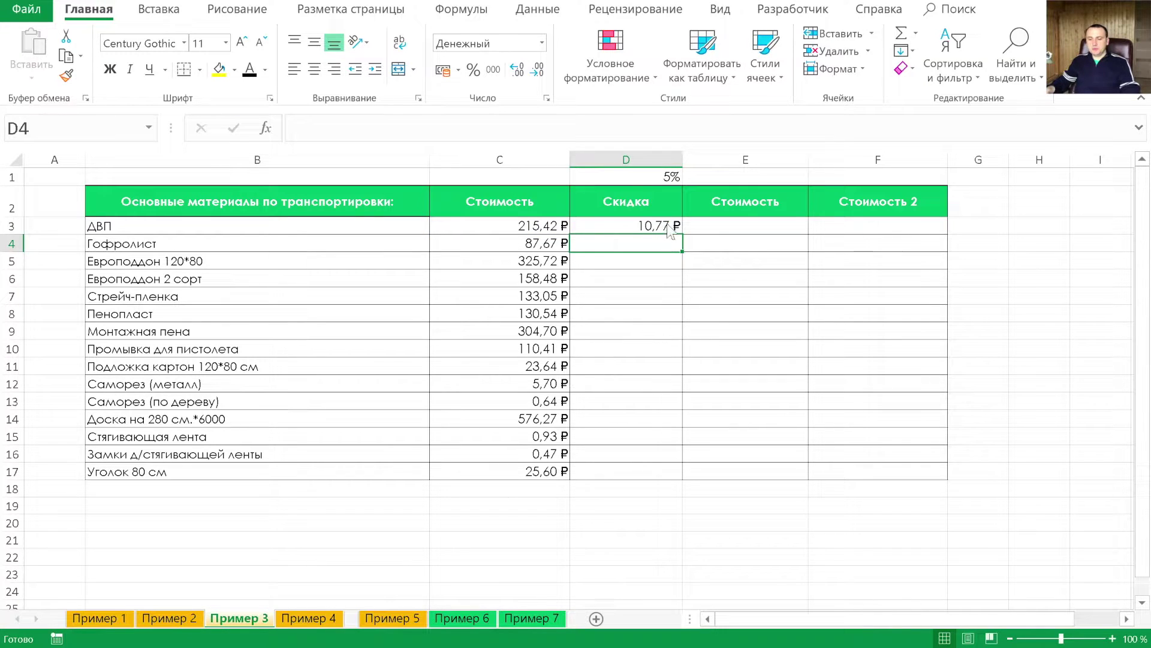
{"action": "left_click", "coordinate": [672, 229]}
{"action": "left_click_drag", "start_coordinate": [679, 237], "coordinate": [665, 472]}
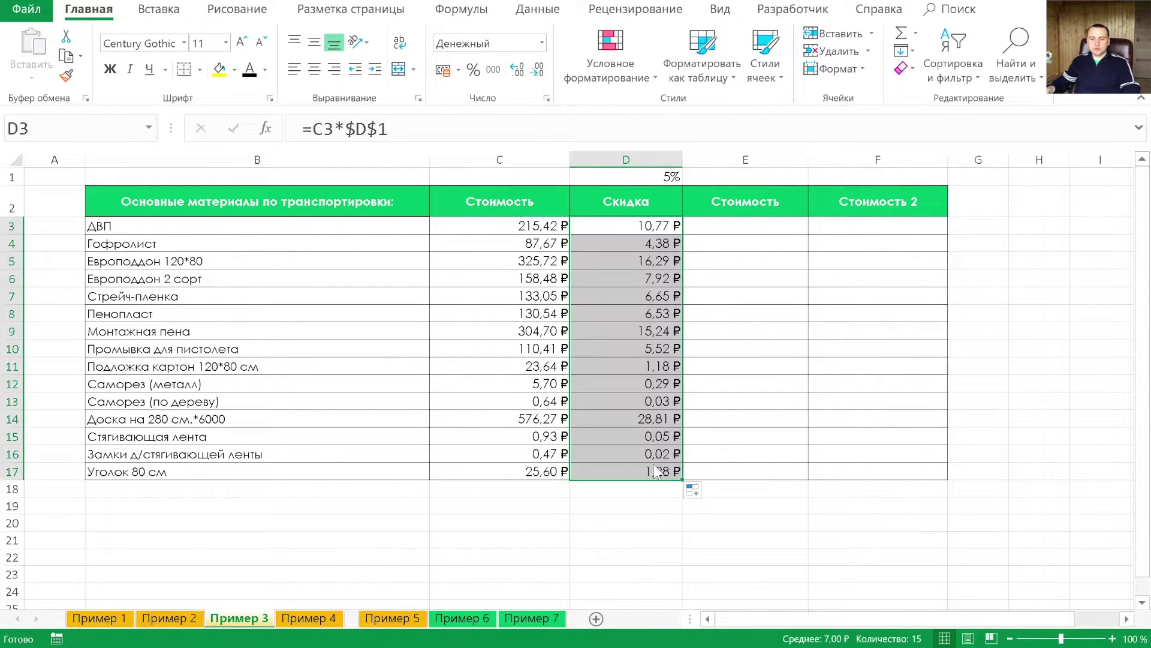
{"action": "left_click", "coordinate": [630, 418]}
{"action": "left_click", "coordinate": [596, 329]}
- Enter =C3-D3 in E3, fill it down to E17, then select the costs C3:C17
{"action": "key", "text": "ctrl+Up"}
{"action": "key", "text": "Right"}
{"action": "key", "text": "Down"}
{"action": "key", "text": "Down"}
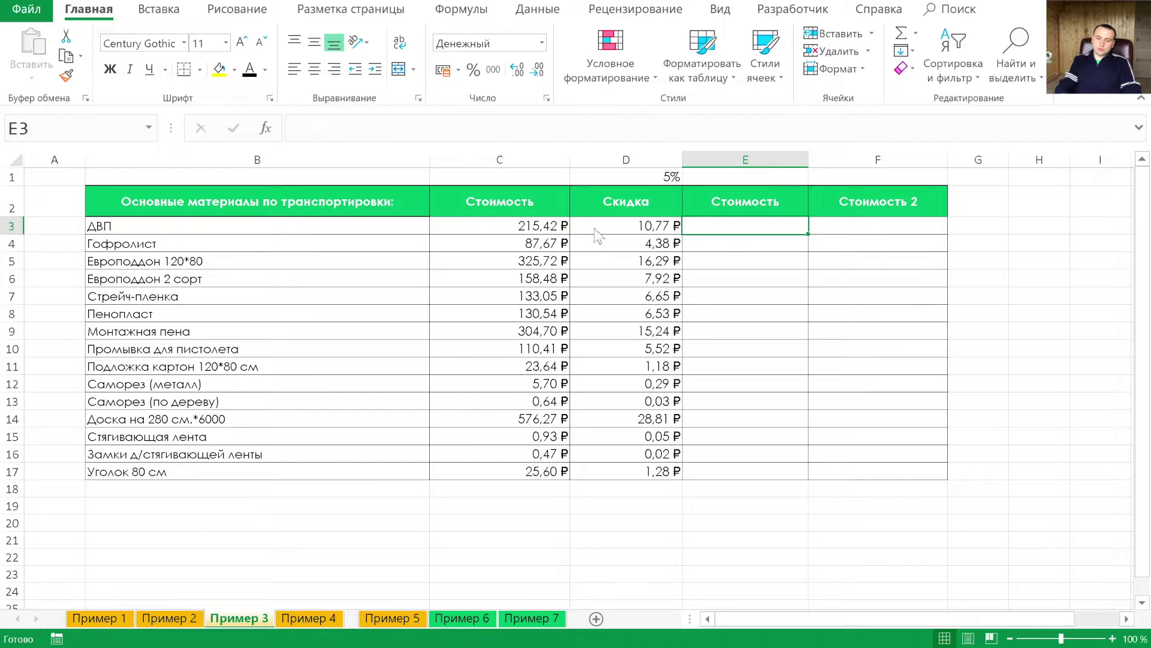
{"action": "type", "text": "="}
{"action": "key", "text": "Left"}
{"action": "key", "text": "Left"}
{"action": "type", "text": "-"}
{"action": "key", "text": "Left"}
{"action": "key", "text": "Return"}
{"action": "key", "text": "Up"}
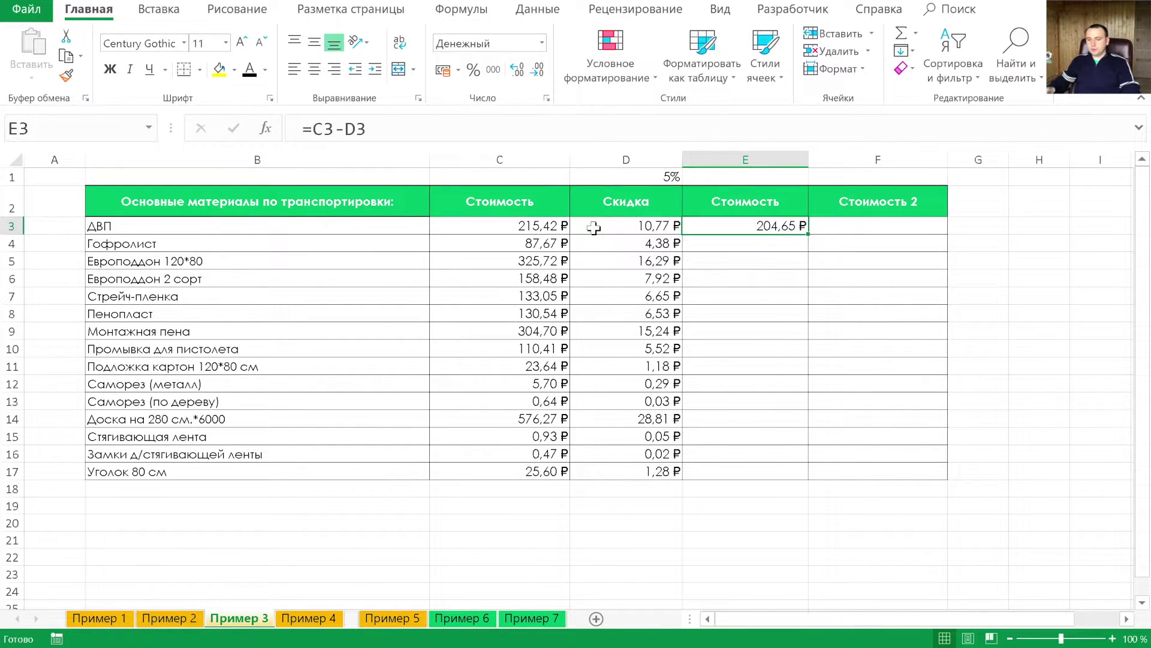
{"action": "double_click", "coordinate": [810, 233]}
{"action": "left_click", "coordinate": [842, 229]}
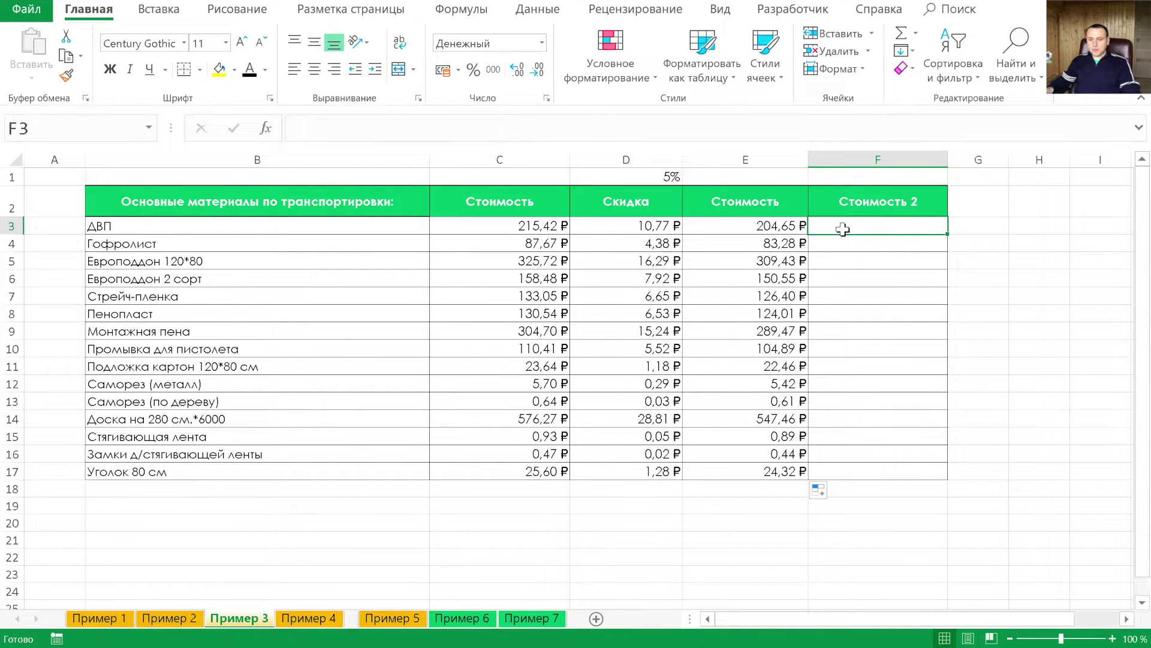
{"action": "left_click_drag", "start_coordinate": [515, 230], "coordinate": [516, 467]}
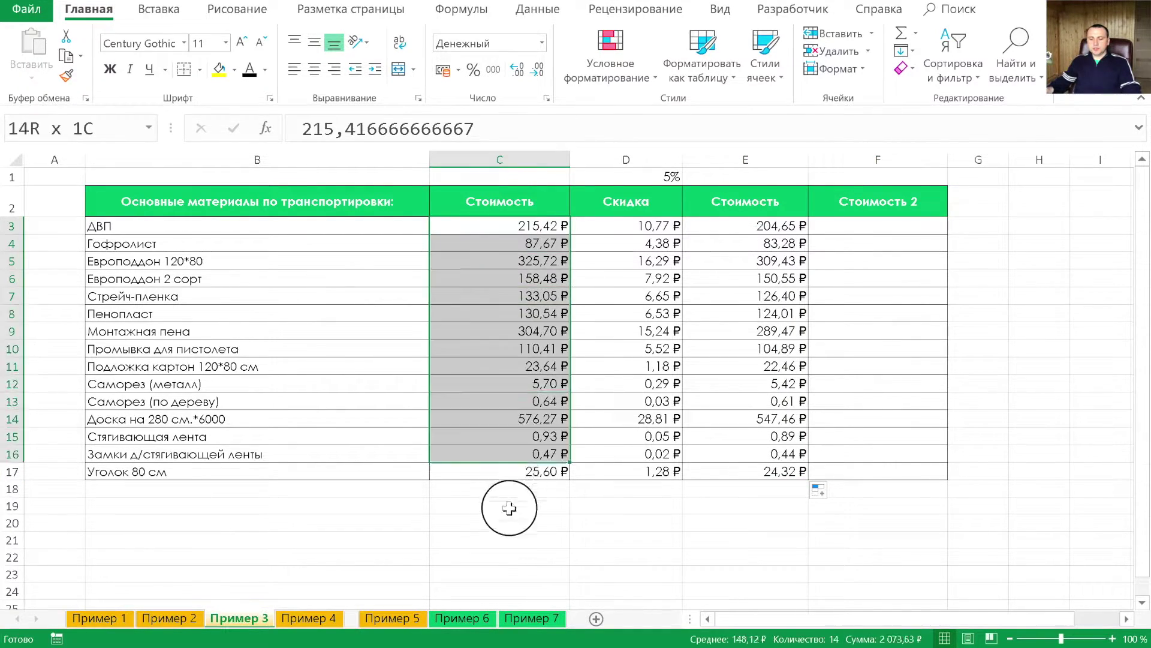
- Paste the costs into Стоимость 2 at F3 and enter the factor 0,95 in F1
{"action": "key", "text": "ctrl+c"}
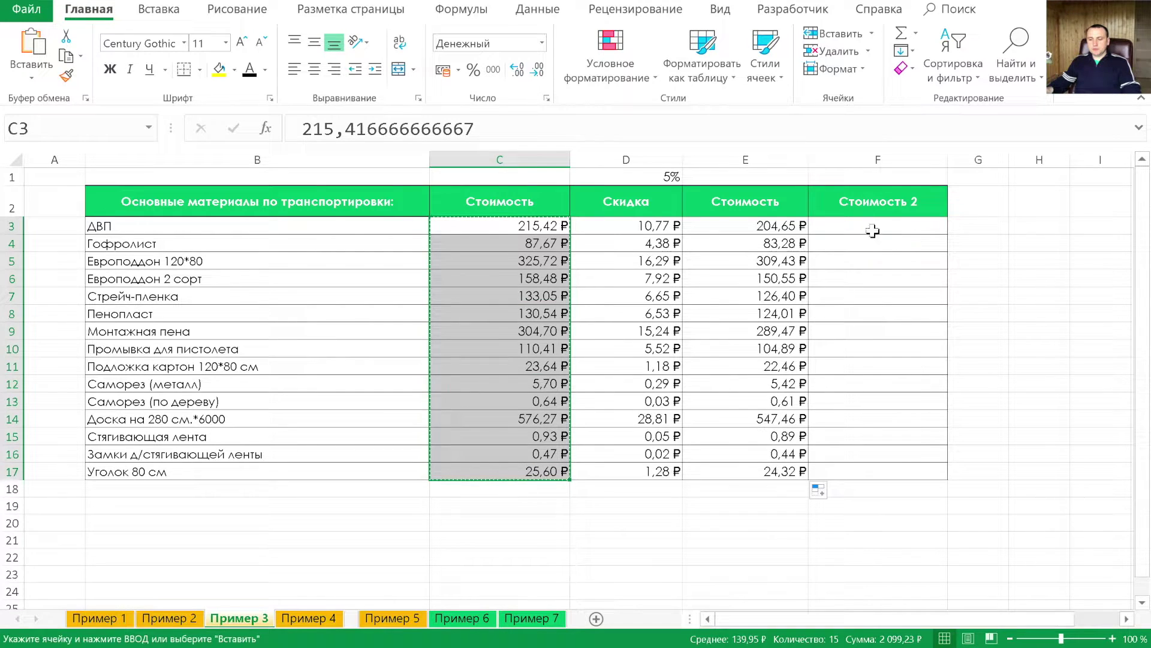
{"action": "left_click", "coordinate": [875, 227]}
{"action": "key", "text": "ctrl+v"}
{"action": "left_click", "coordinate": [868, 175]}
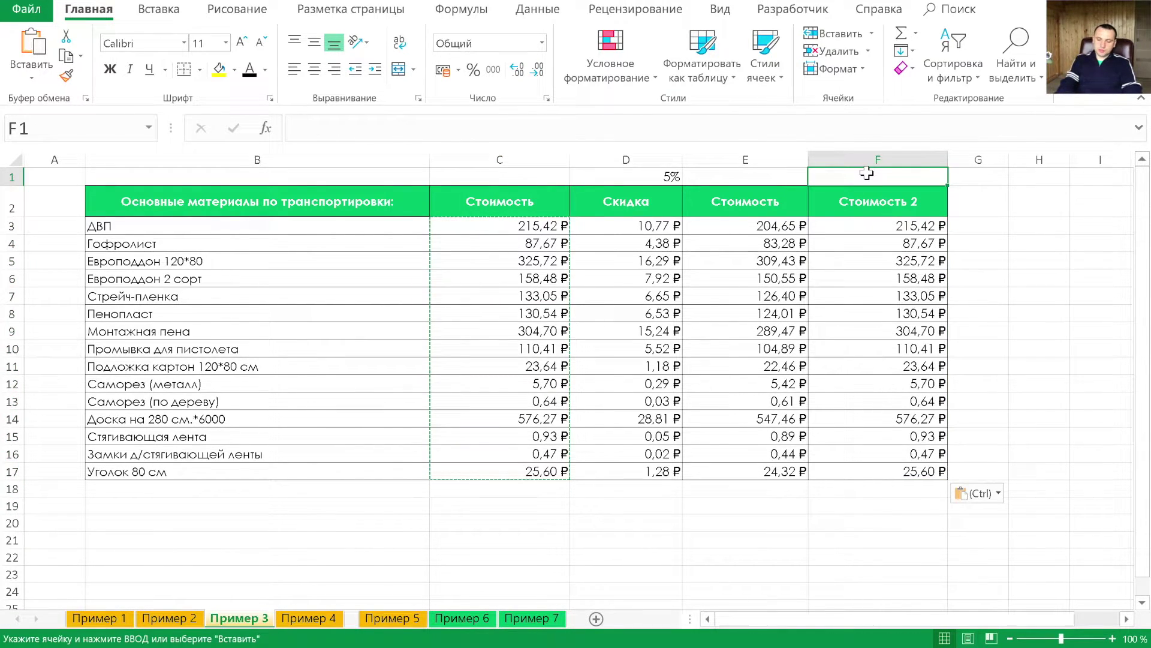
{"action": "type", "text": "0,"}
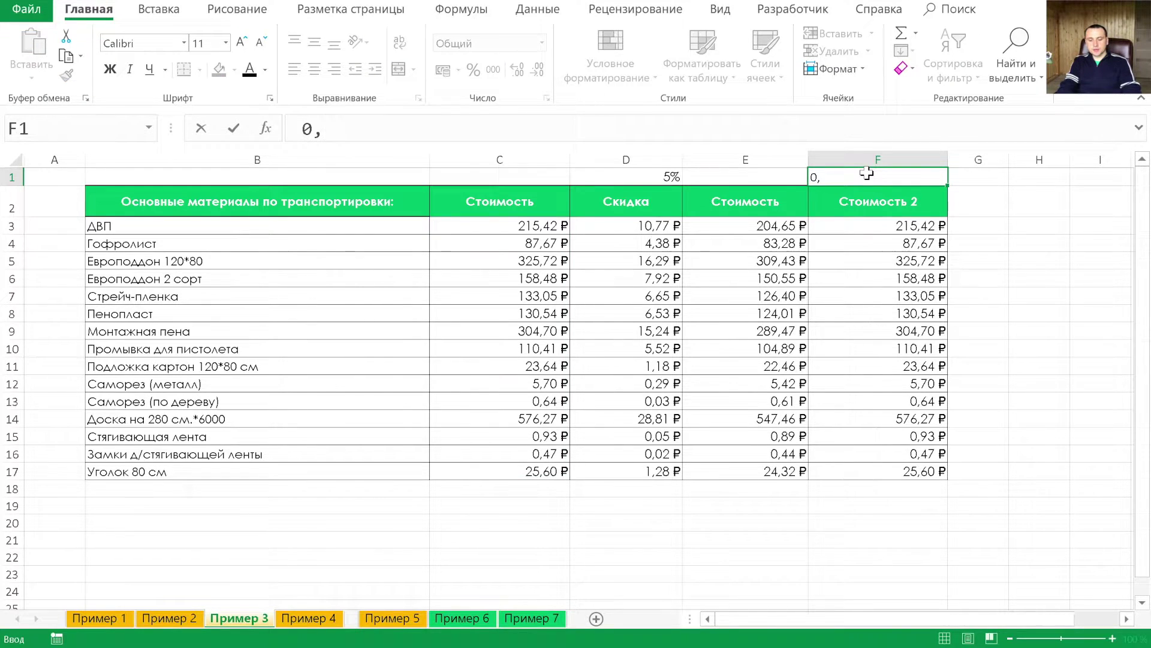
{"action": "type", "text": "95"}
{"action": "key", "text": "Return"}
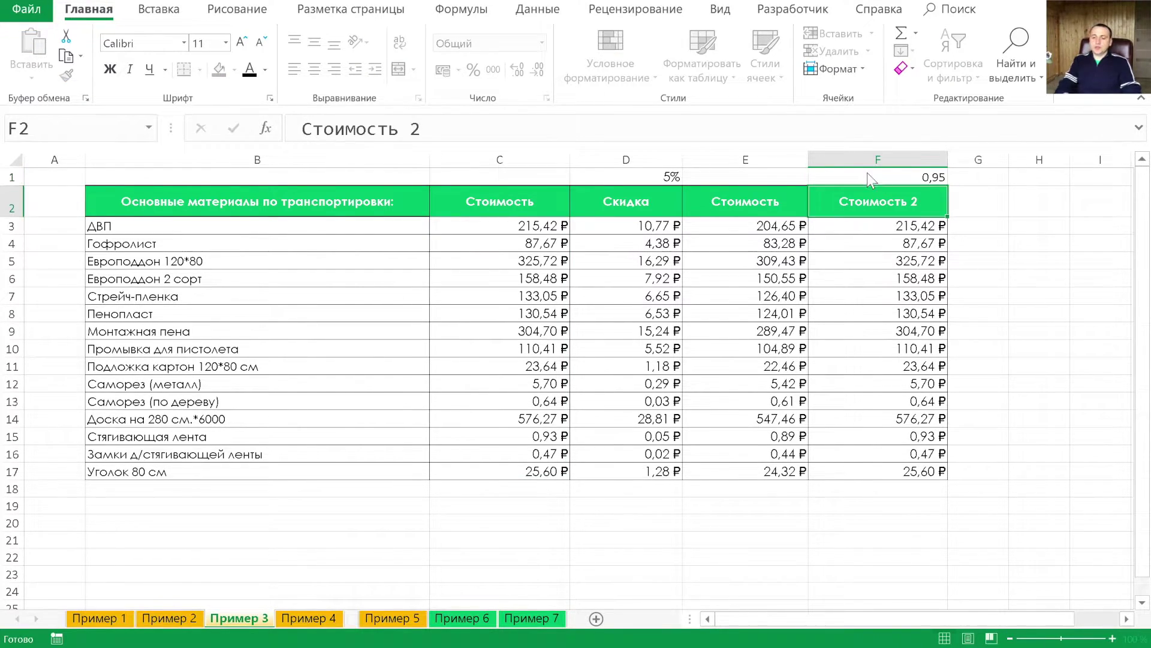
- Multiply the Стоимость 2 values by 0,95 using Paste Special Multiply
{"action": "left_click", "coordinate": [867, 173]}
{"action": "key", "text": "ctrl+c"}
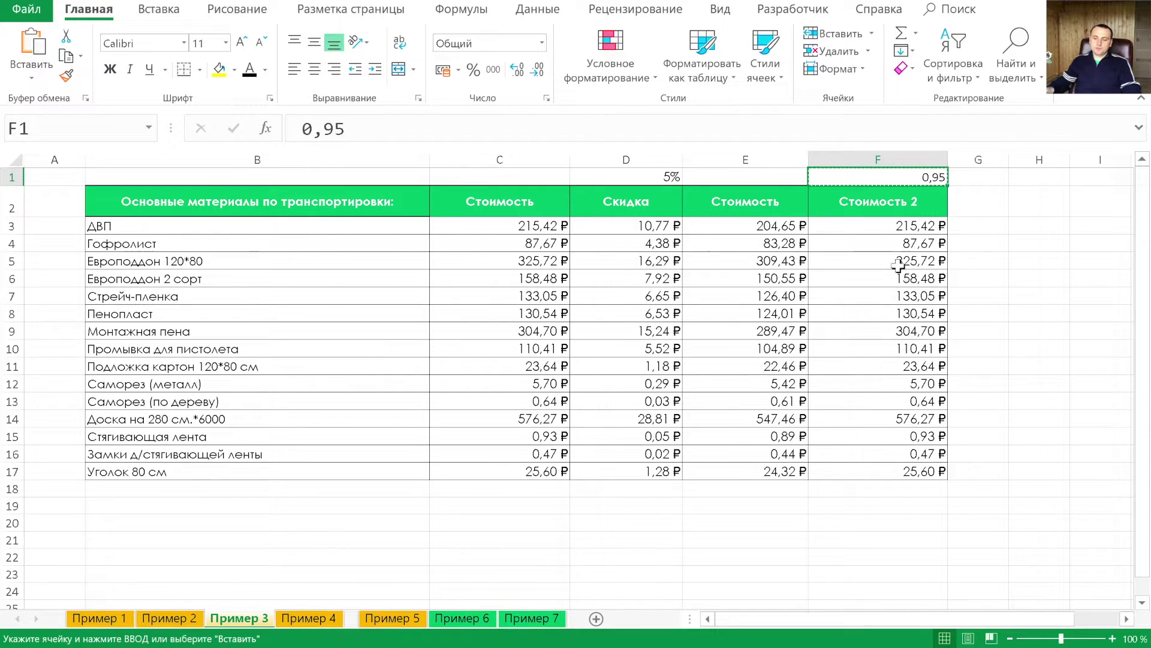
{"action": "mouse_move", "coordinate": [899, 227]}
{"action": "left_mouse_down"}
{"action": "mouse_move", "coordinate": [900, 475]}
{"action": "mouse_move", "coordinate": [889, 469]}
{"action": "left_mouse_up"}
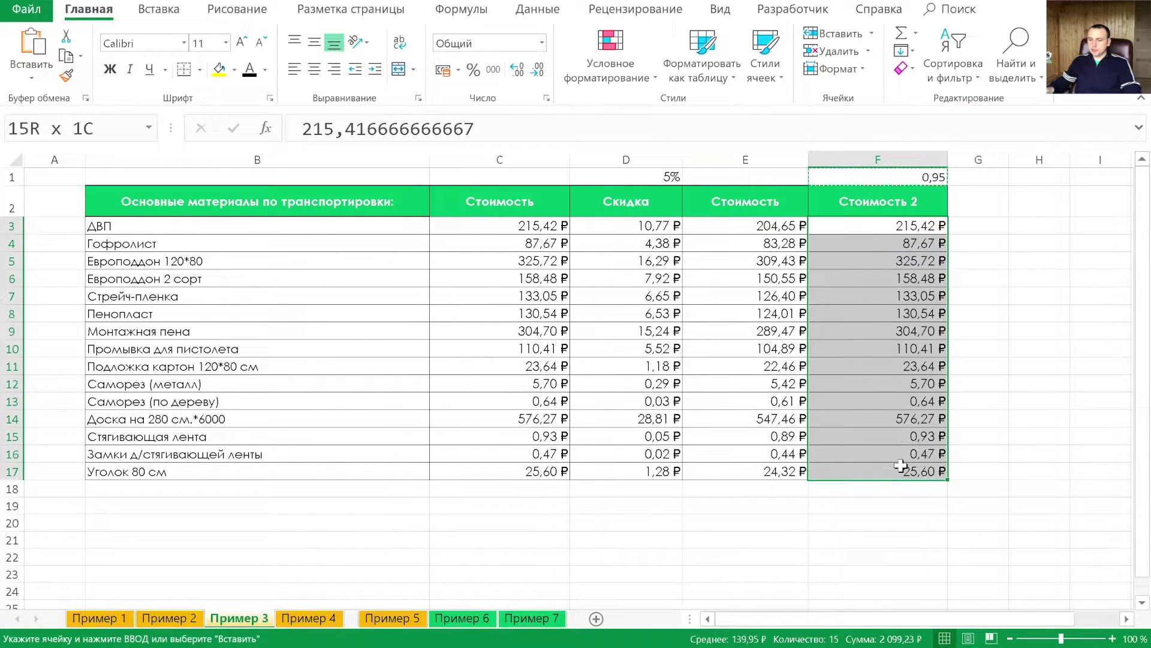
{"action": "right_click", "coordinate": [886, 422]}
{"action": "left_click", "coordinate": [1003, 122]}
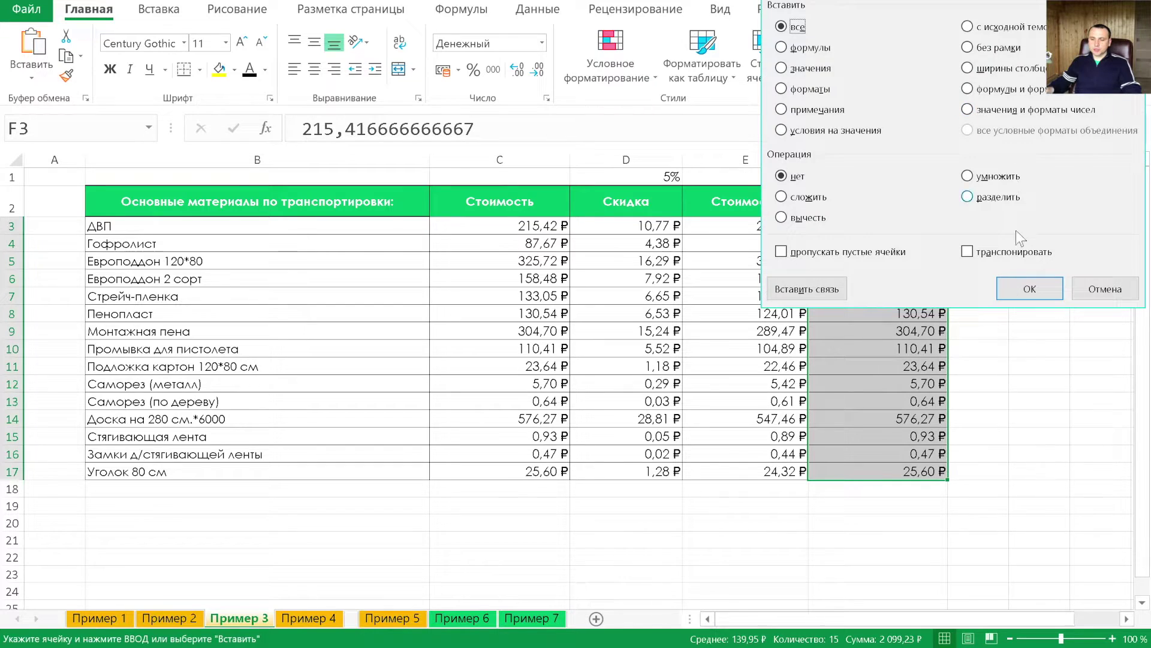
{"action": "left_click", "coordinate": [966, 176]}
{"action": "left_click", "coordinate": [1043, 289]}
- Copy column E's ruble currency format onto F3:F17 with Format Painter
{"action": "left_click_drag", "start_coordinate": [797, 231], "coordinate": [795, 472]}
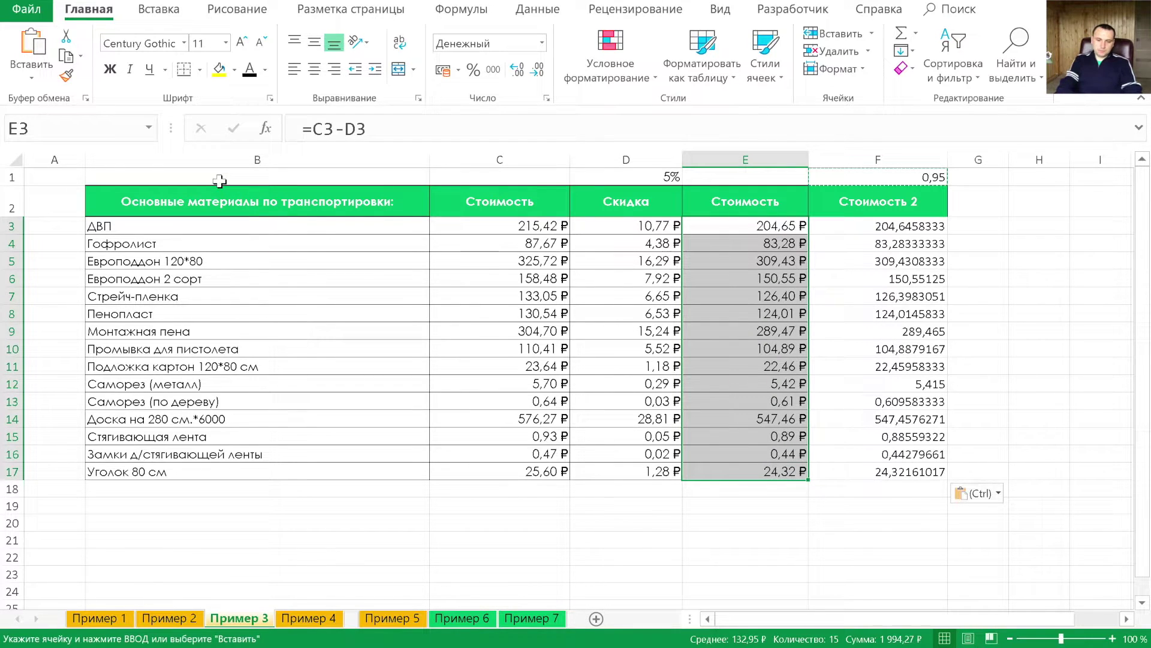
{"action": "key", "text": "alt"}
{"action": "key", "text": "Cyrillic_ya"}
{"action": "key", "text": "Cyrillic_ef"}
{"action": "key", "text": "Cyrillic_o"}
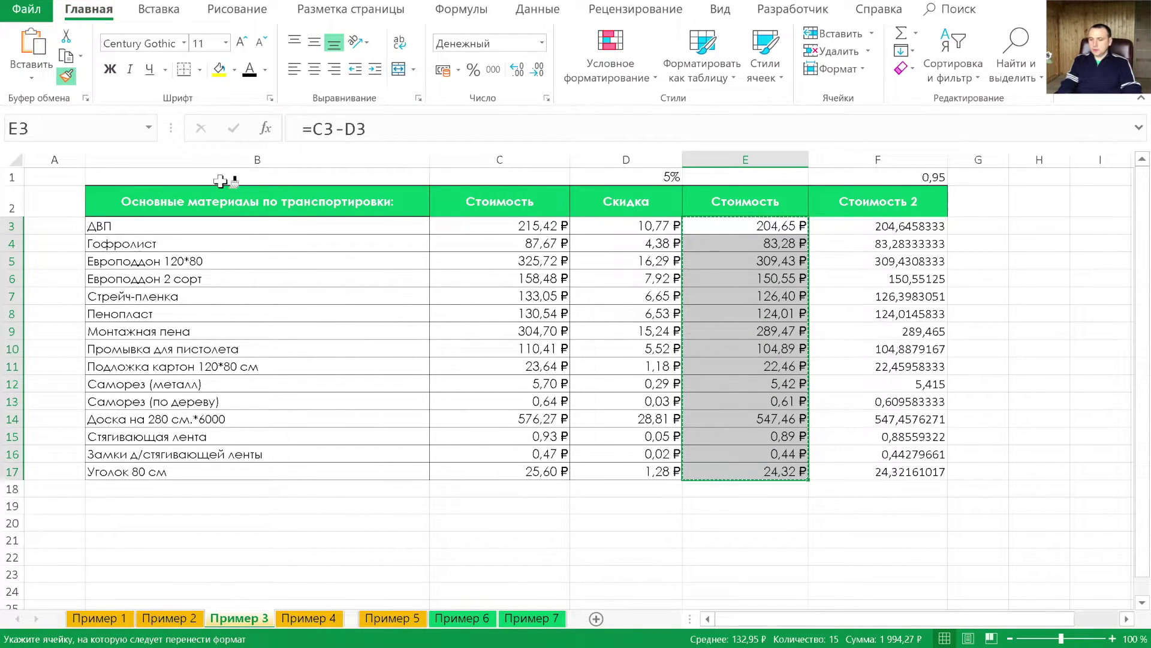
{"action": "key", "text": "Right"}
- Check values in columns D and E, and move the keywords sheet right after Пример 3
{"action": "left_click", "coordinate": [296, 160]}
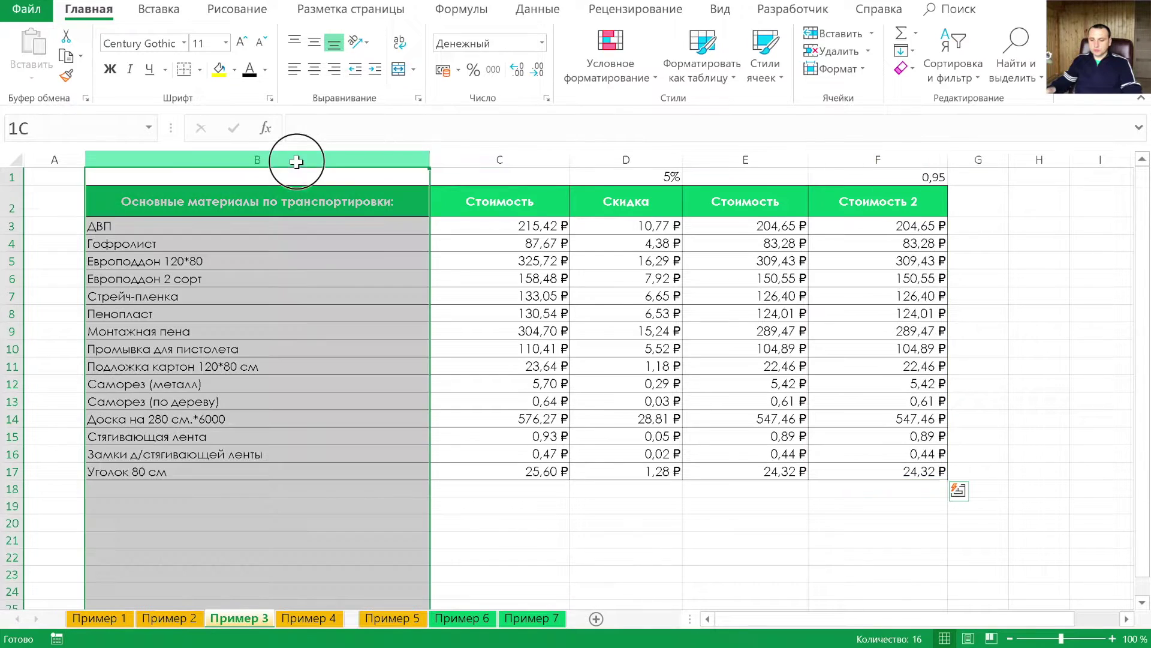
{"action": "left_click", "coordinate": [390, 261]}
{"action": "left_click", "coordinate": [618, 295]}
{"action": "left_click", "coordinate": [720, 280]}
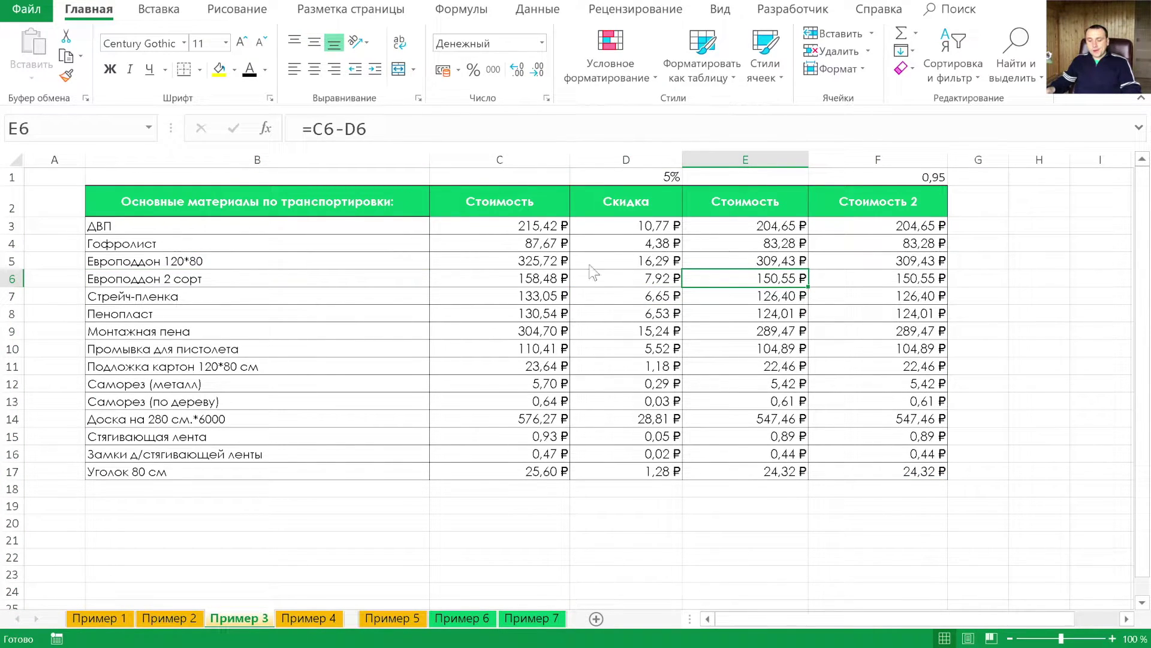
{"action": "left_click_drag", "start_coordinate": [328, 623], "coordinate": [297, 623]}
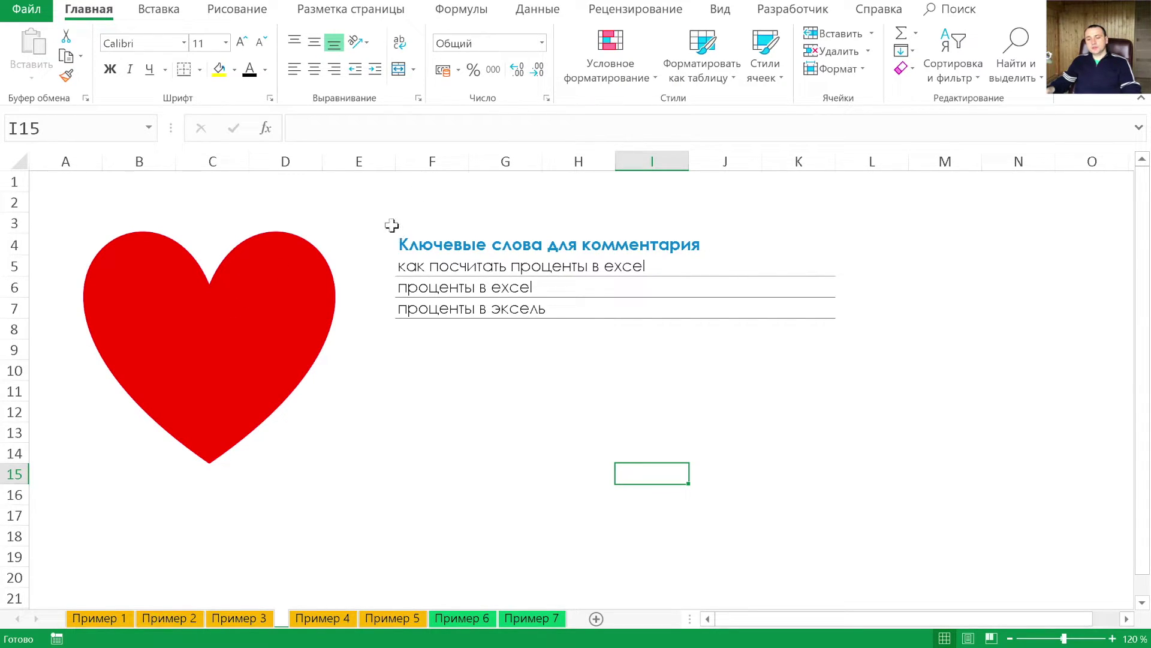
- Review the three keyword phrases in F5:F7, then switch to the Пример 4 sheet
{"action": "left_click", "coordinate": [421, 267]}
{"action": "left_click", "coordinate": [451, 289]}
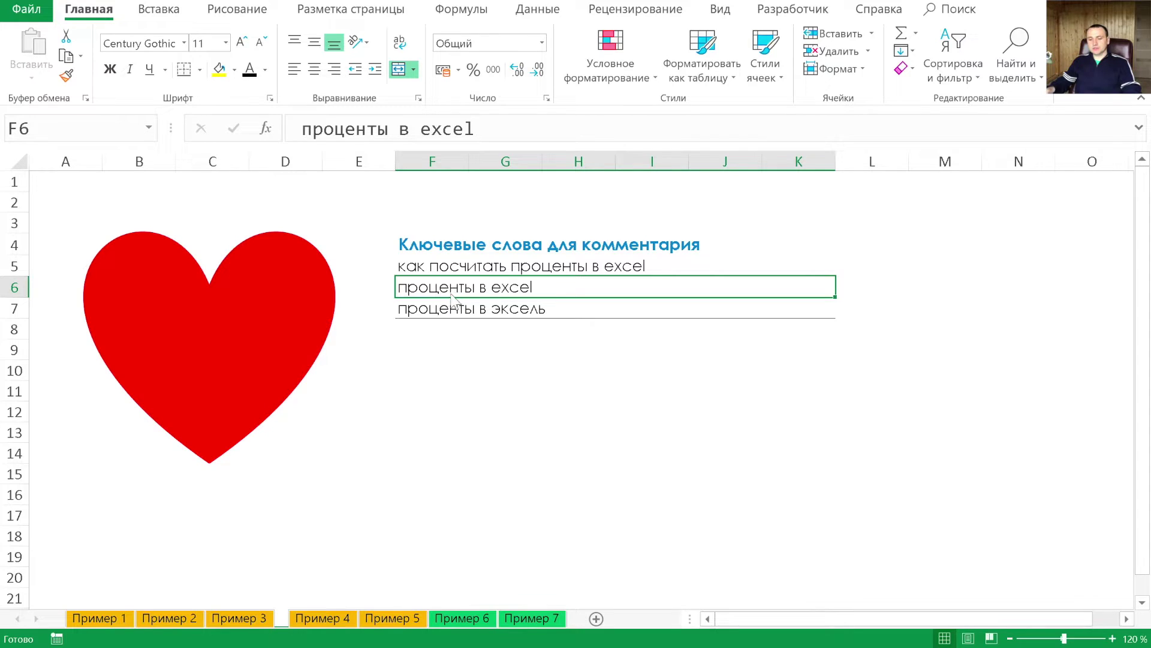
{"action": "left_click", "coordinate": [466, 309]}
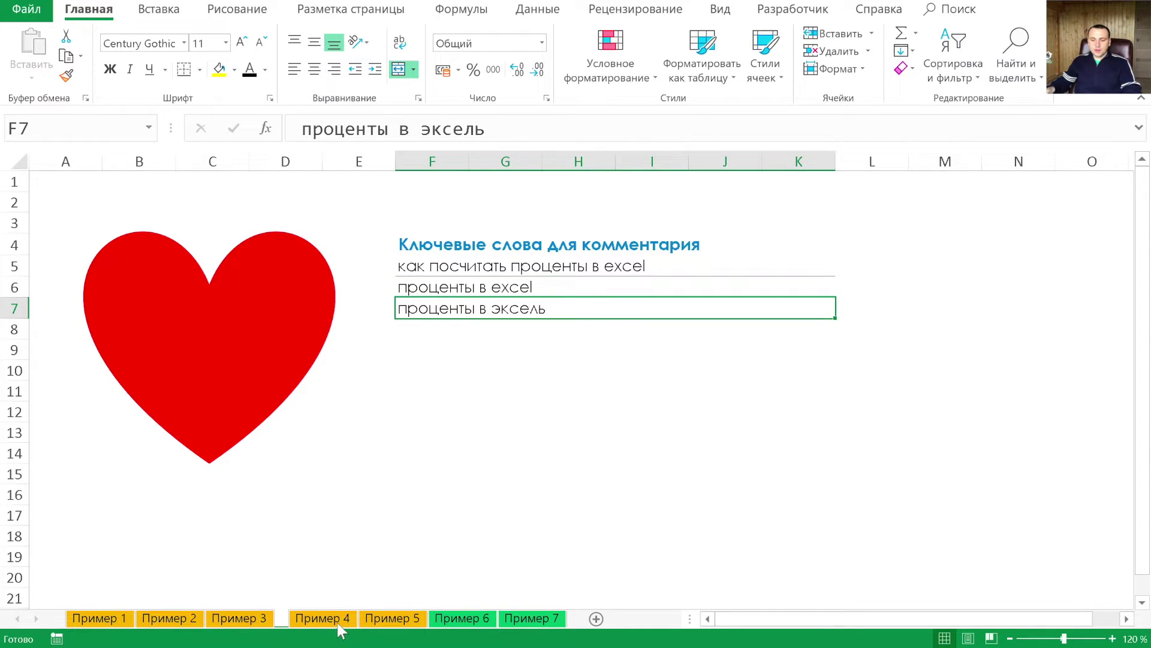
{"action": "left_click", "coordinate": [324, 618]}
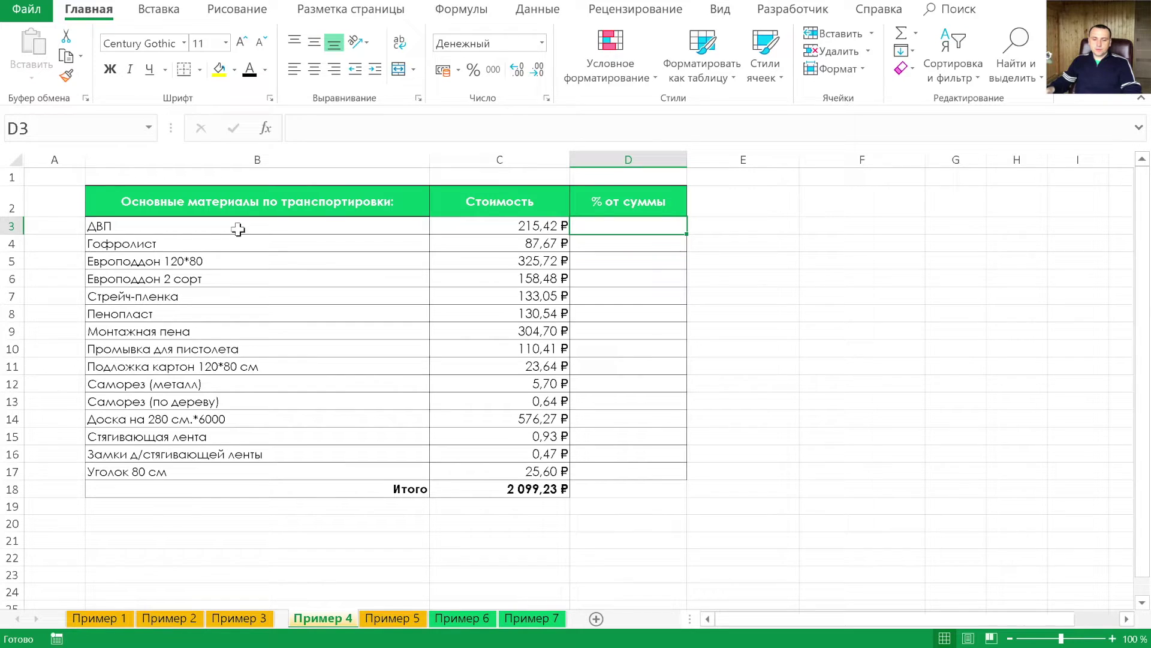
- Enter =C3/$C$18 in D3 and fill the share formula down to D17
{"action": "type", "text": "="}
{"action": "left_click", "coordinate": [536, 226]}
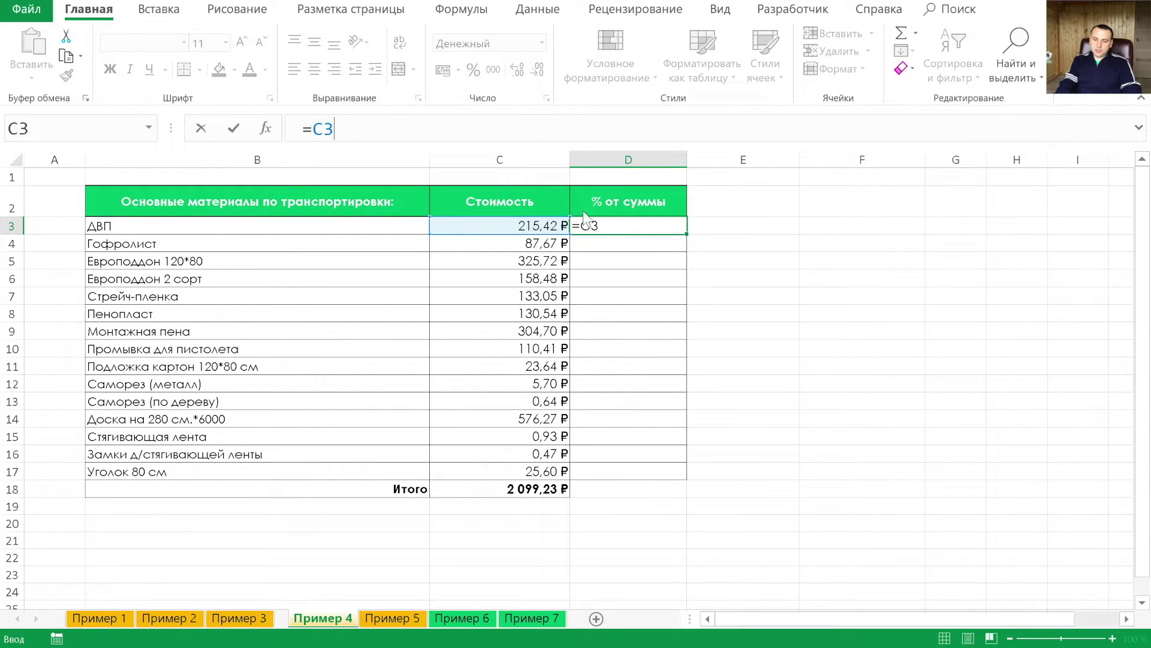
{"action": "type", "text": "/"}
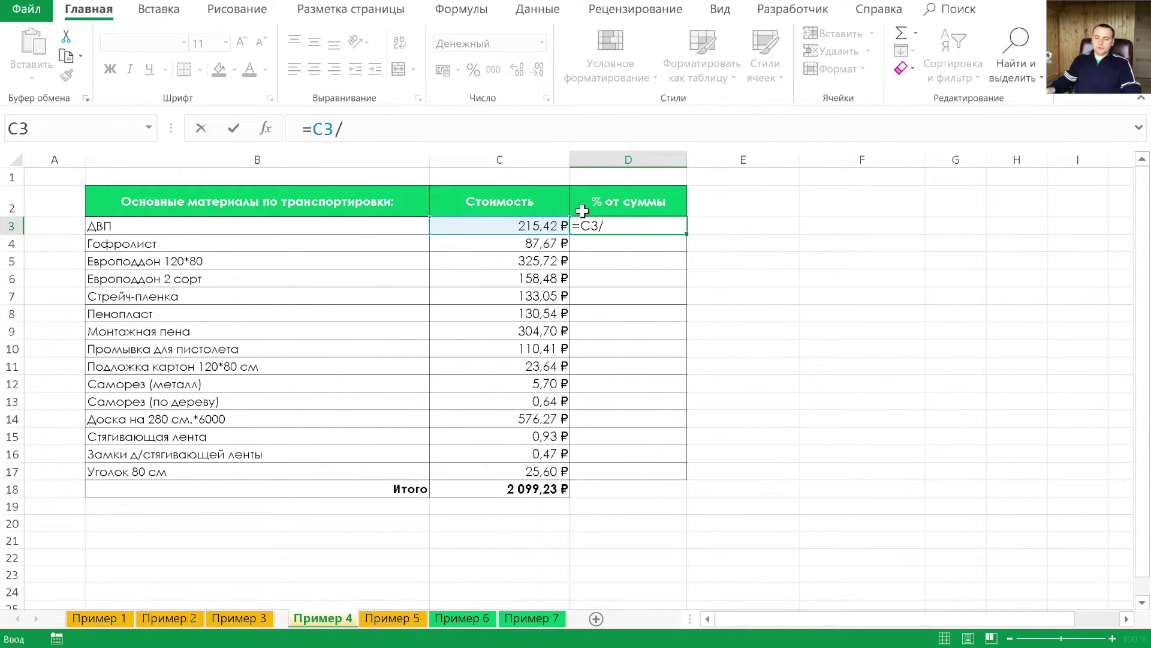
{"action": "left_click", "coordinate": [538, 489]}
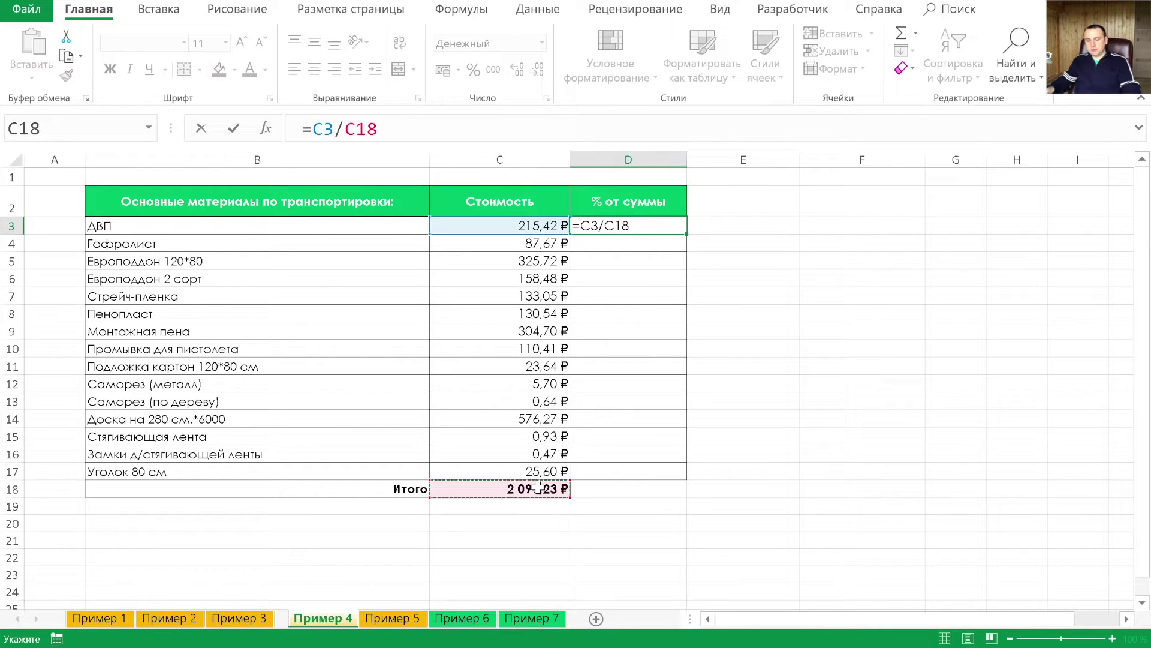
{"action": "key", "text": "F4"}
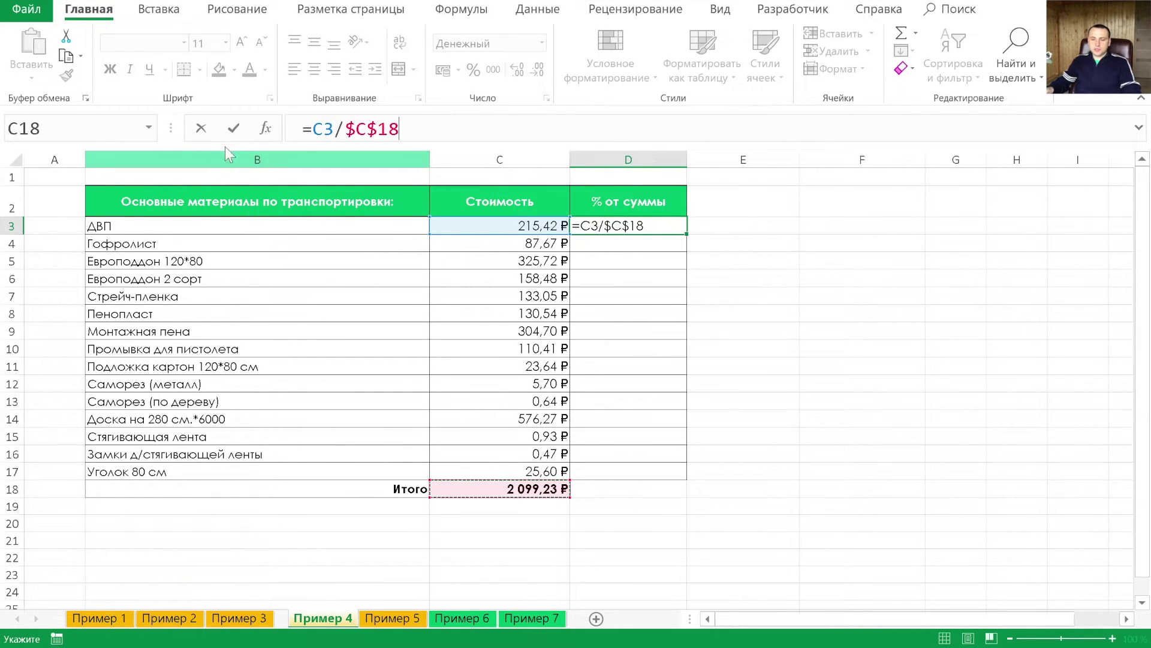
{"action": "left_click", "coordinate": [238, 124]}
{"action": "left_click_drag", "start_coordinate": [686, 234], "coordinate": [657, 479]}
- Format D3:D17 as Percentage and spot-check the share formulas in D4, D8, D15 and D9
{"action": "key", "text": "ctrl+1"}
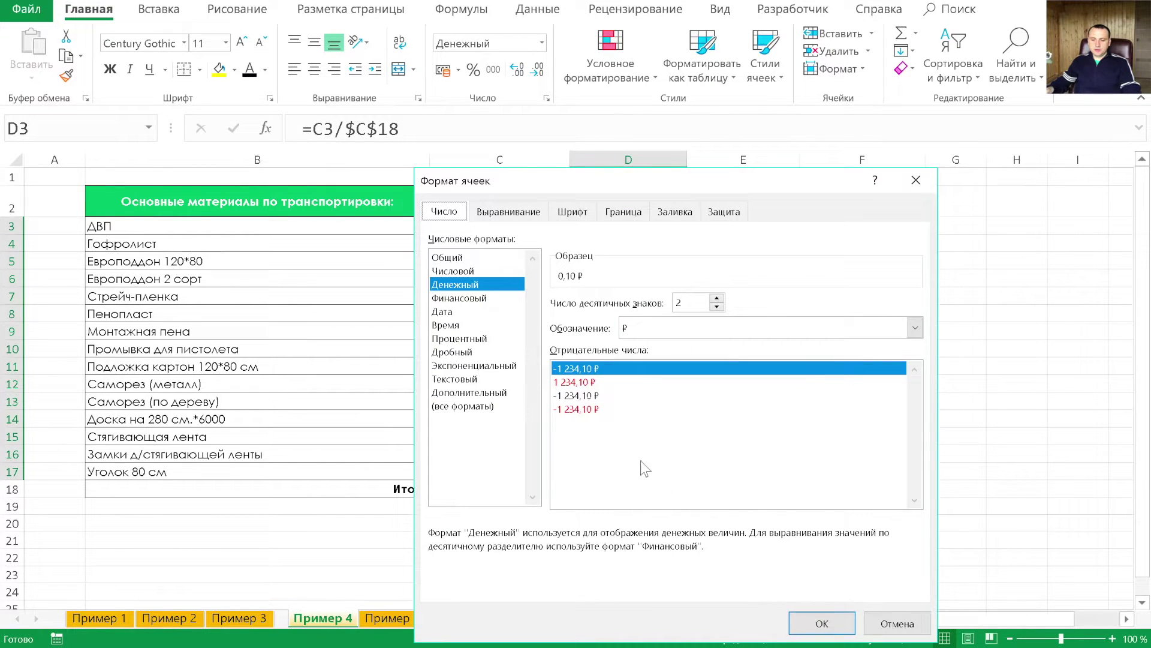
{"action": "left_click", "coordinate": [458, 339]}
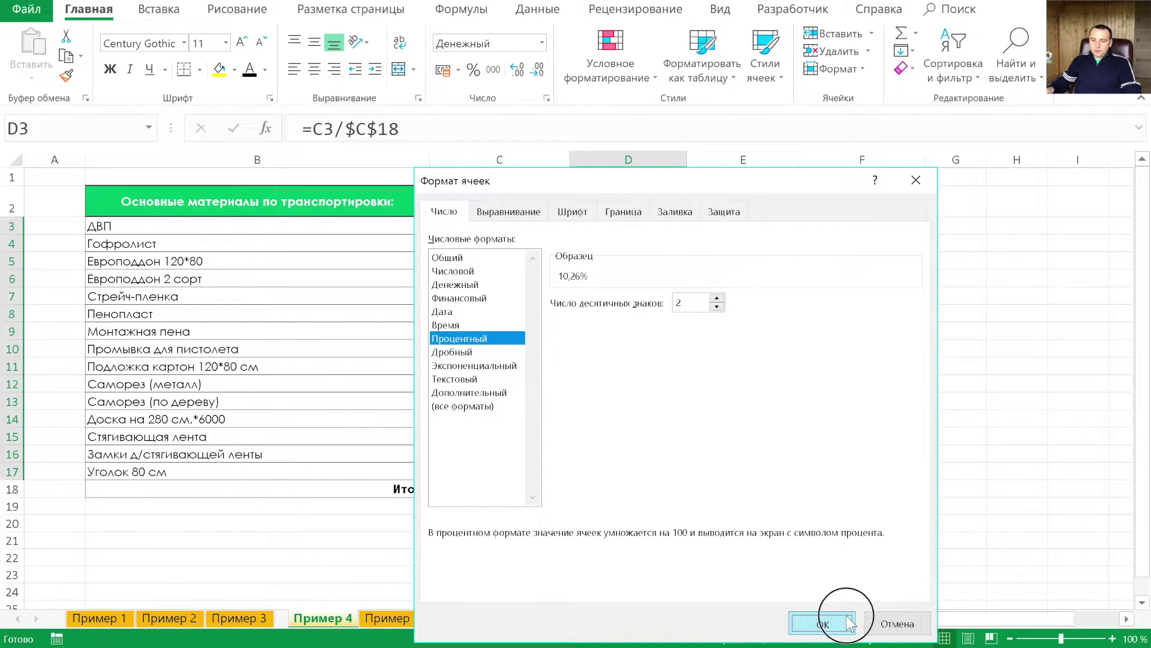
{"action": "left_click", "coordinate": [823, 623]}
{"action": "left_click", "coordinate": [641, 242]}
{"action": "left_click", "coordinate": [641, 315]}
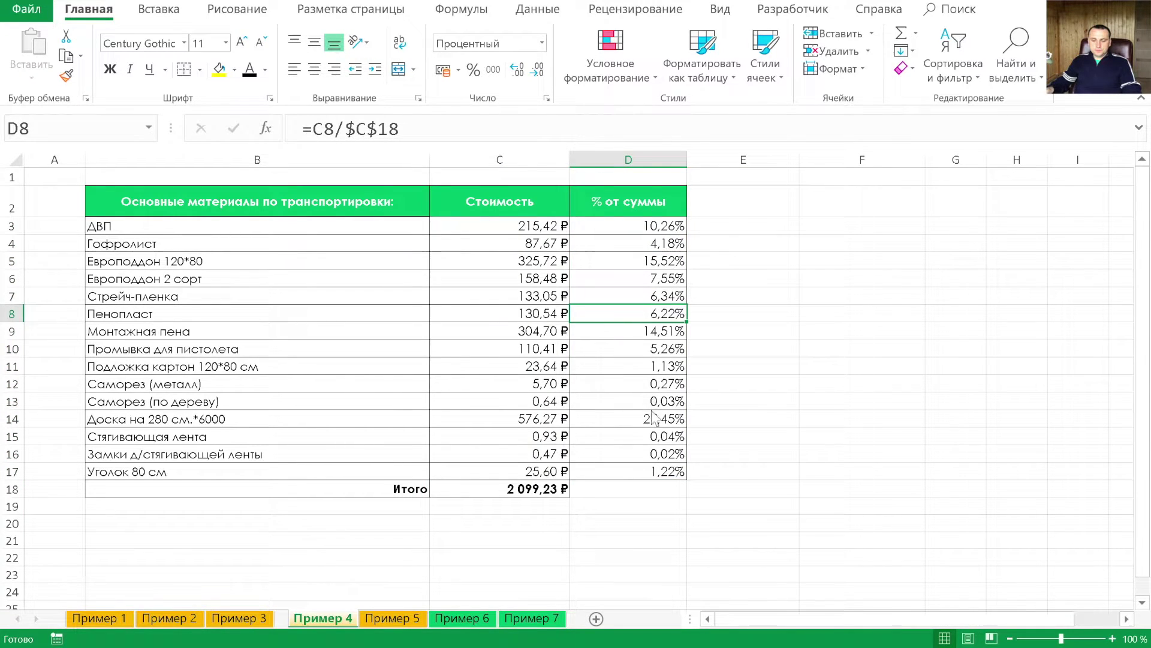
{"action": "left_click", "coordinate": [650, 430]}
{"action": "left_click", "coordinate": [642, 331]}
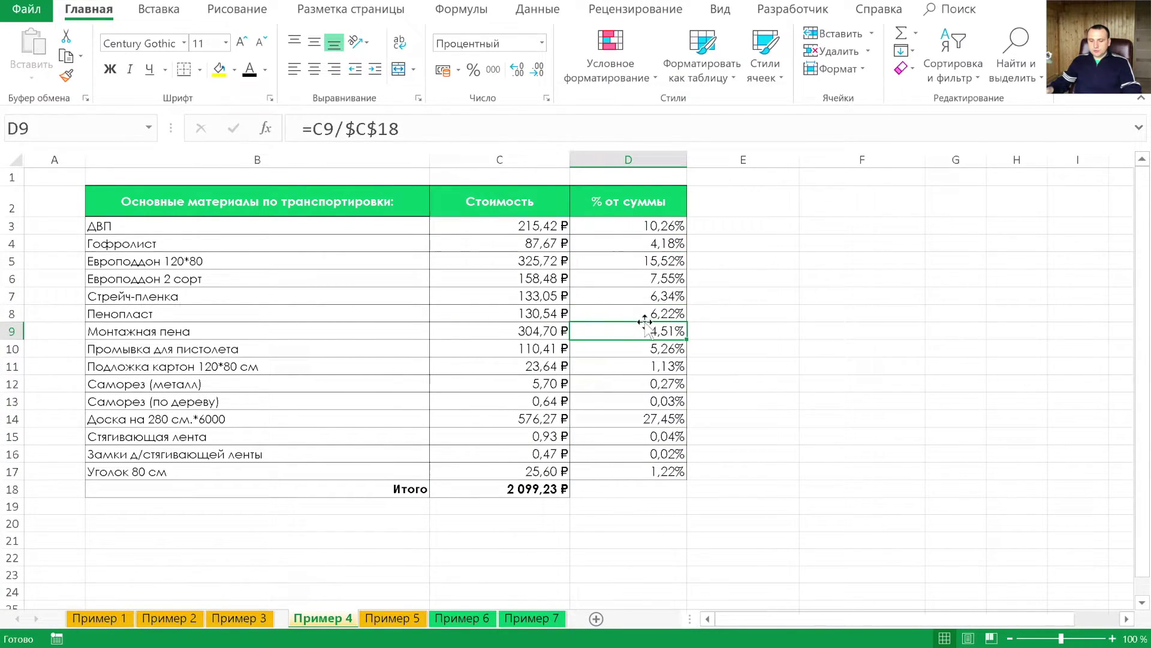
- Review the Доска на 280 см.*6000 row and D3 formula, then switch to Пример 5
{"action": "left_click_drag", "start_coordinate": [215, 424], "coordinate": [634, 421]}
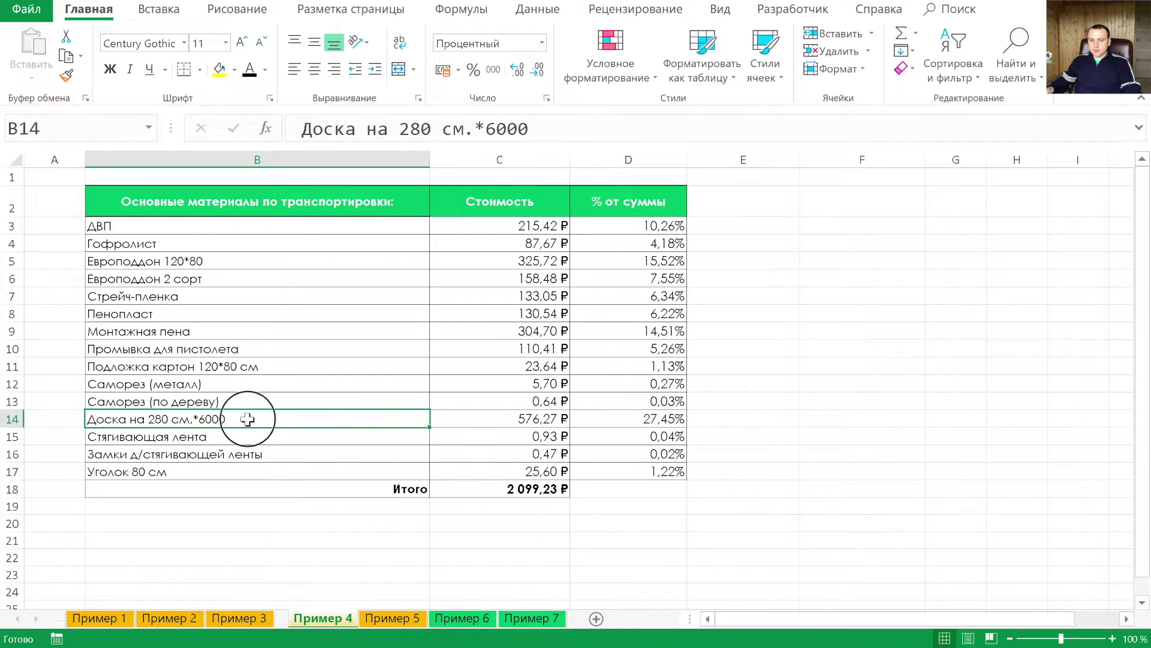
{"action": "left_click", "coordinate": [635, 420]}
{"action": "left_click", "coordinate": [619, 296]}
{"action": "left_click", "coordinate": [630, 225]}
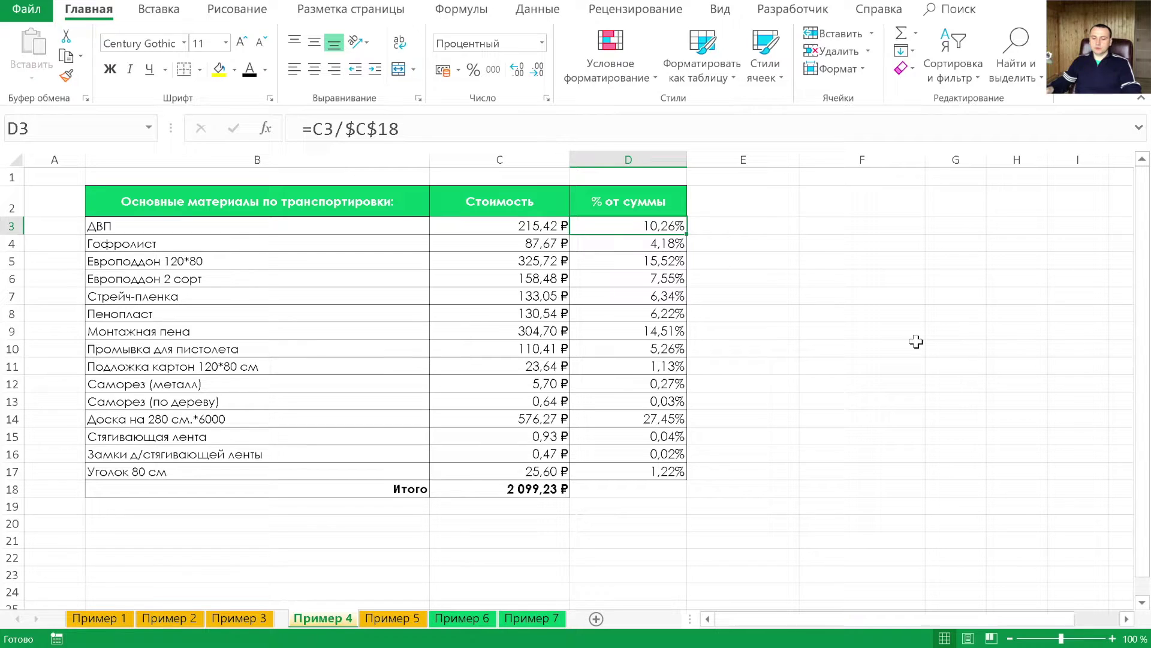
{"action": "left_click", "coordinate": [402, 618]}
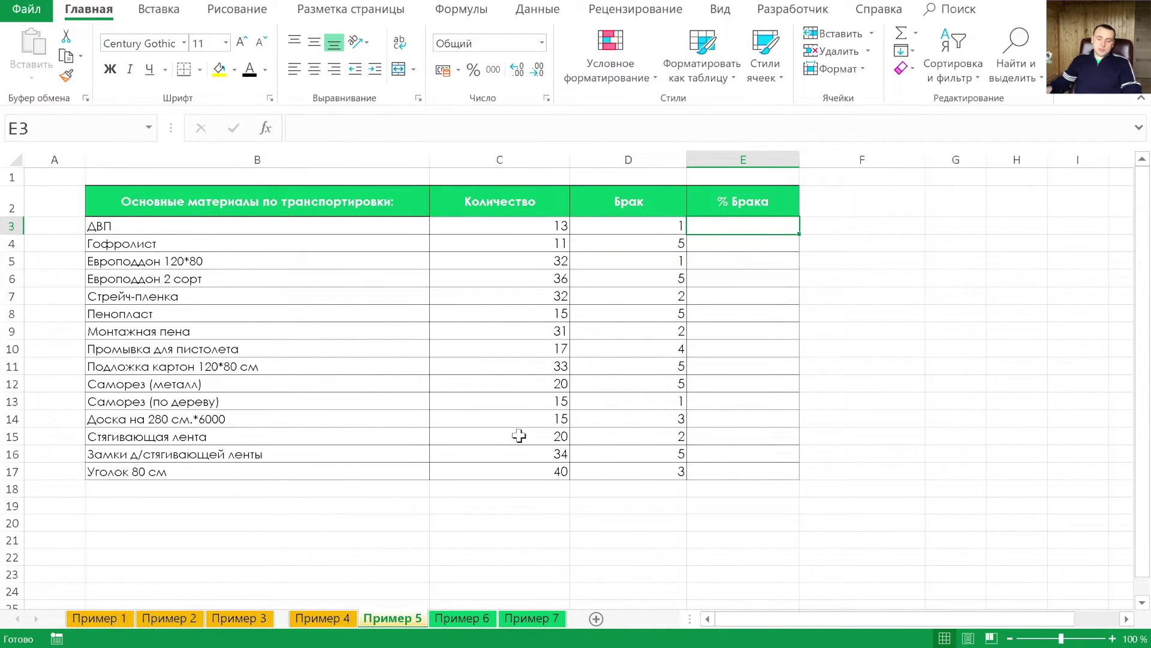
- Enter the defect-rate formula =D3/C3 in E3 and fill it down to E17
{"action": "type", "text": "="}
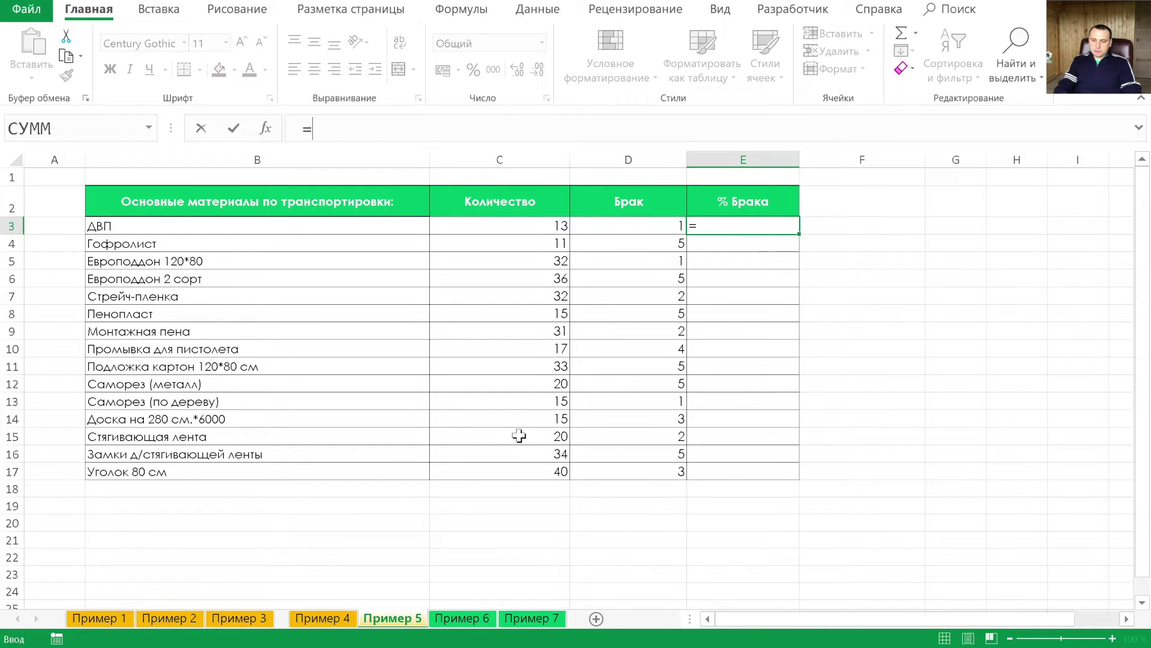
{"action": "type", "text": "D3/"}
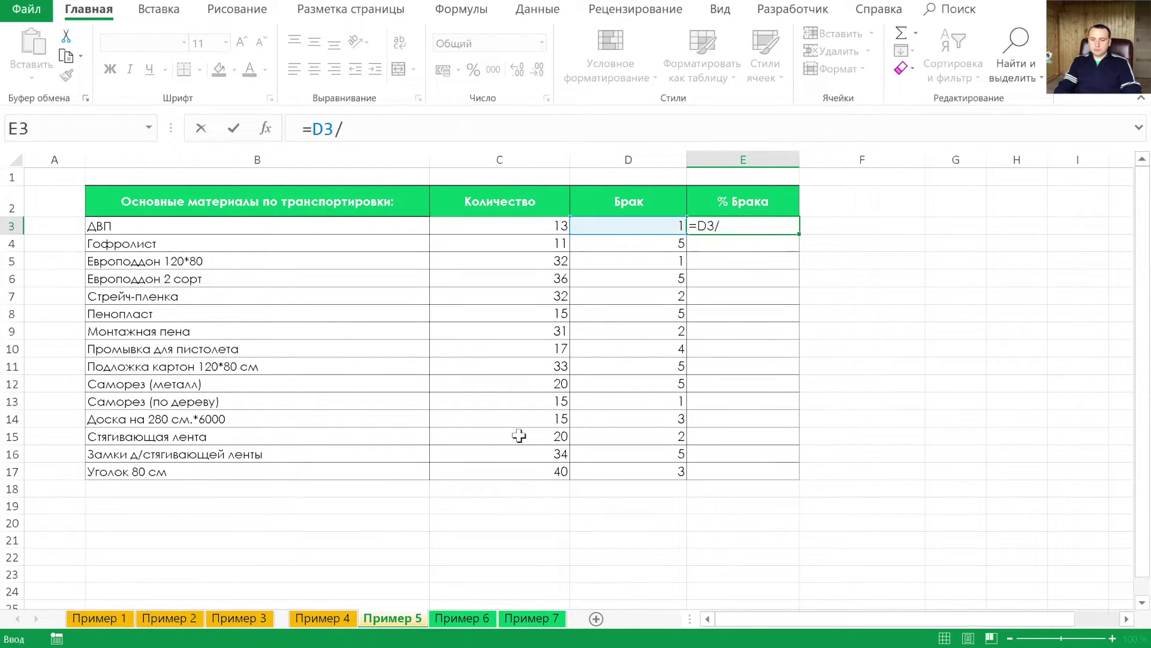
{"action": "key", "text": "Left"}
{"action": "key", "text": "Left"}
{"action": "key", "text": "Return"}
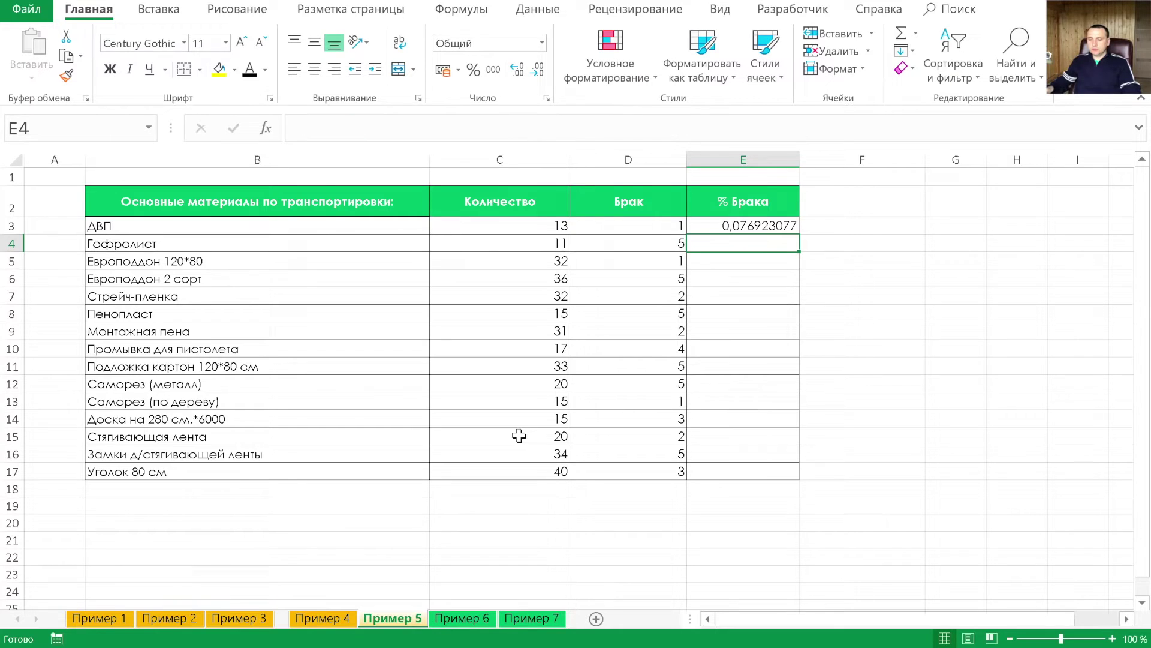
{"action": "left_click", "coordinate": [753, 226]}
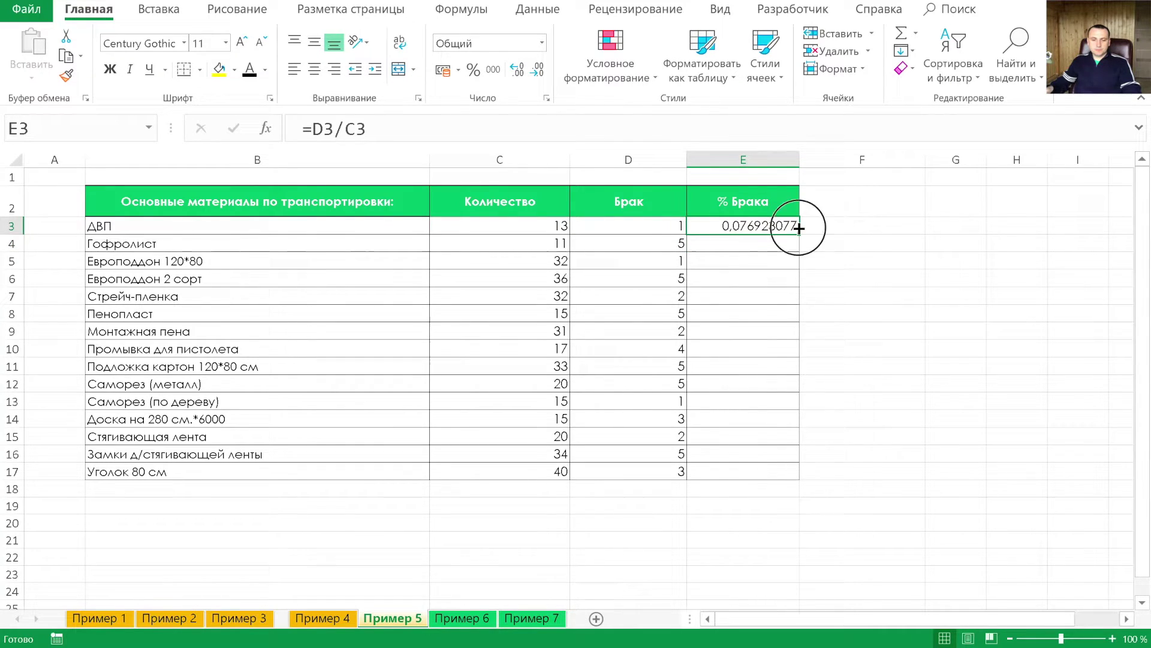
{"action": "double_click", "coordinate": [798, 234]}
- Format E3:E17 as Percentage, check several rates, then switch to the Пример 6 sheet
{"action": "key", "text": "ctrl+1"}
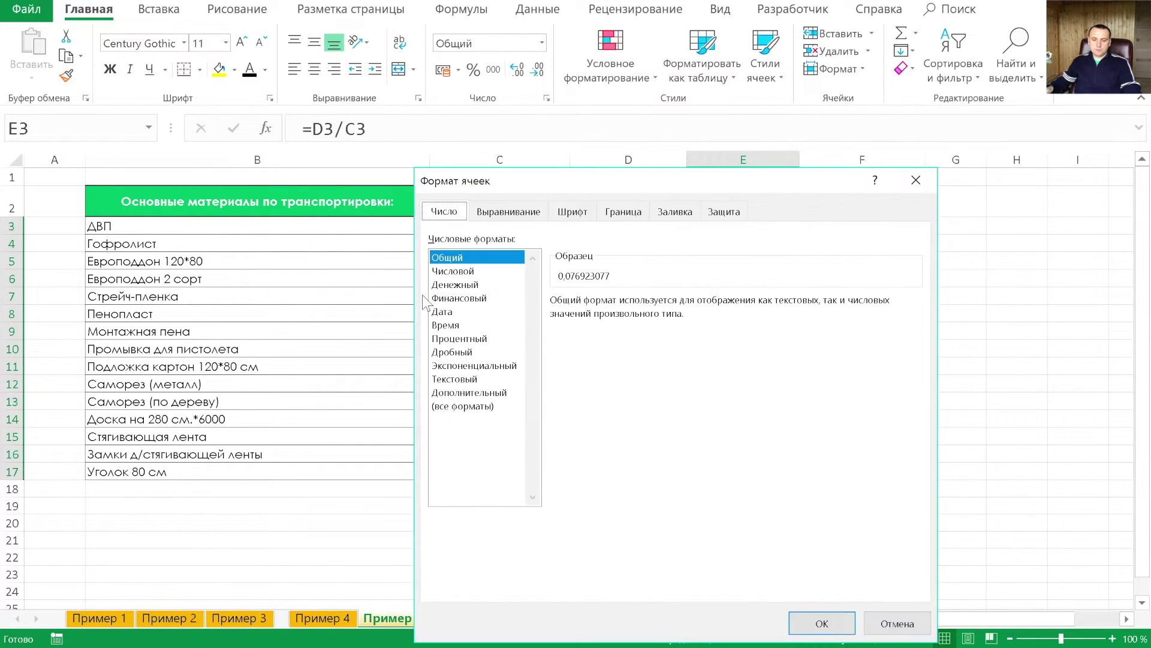
{"action": "left_click", "coordinate": [459, 339]}
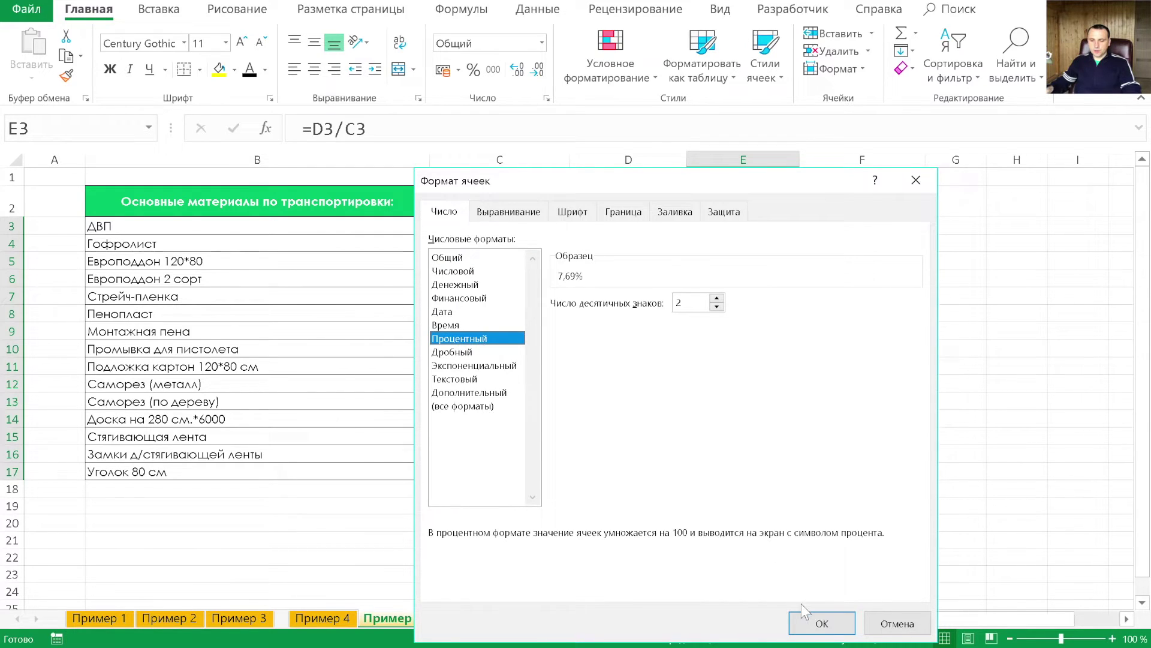
{"action": "left_click", "coordinate": [811, 617]}
{"action": "left_click", "coordinate": [925, 246]}
{"action": "left_click", "coordinate": [744, 243]}
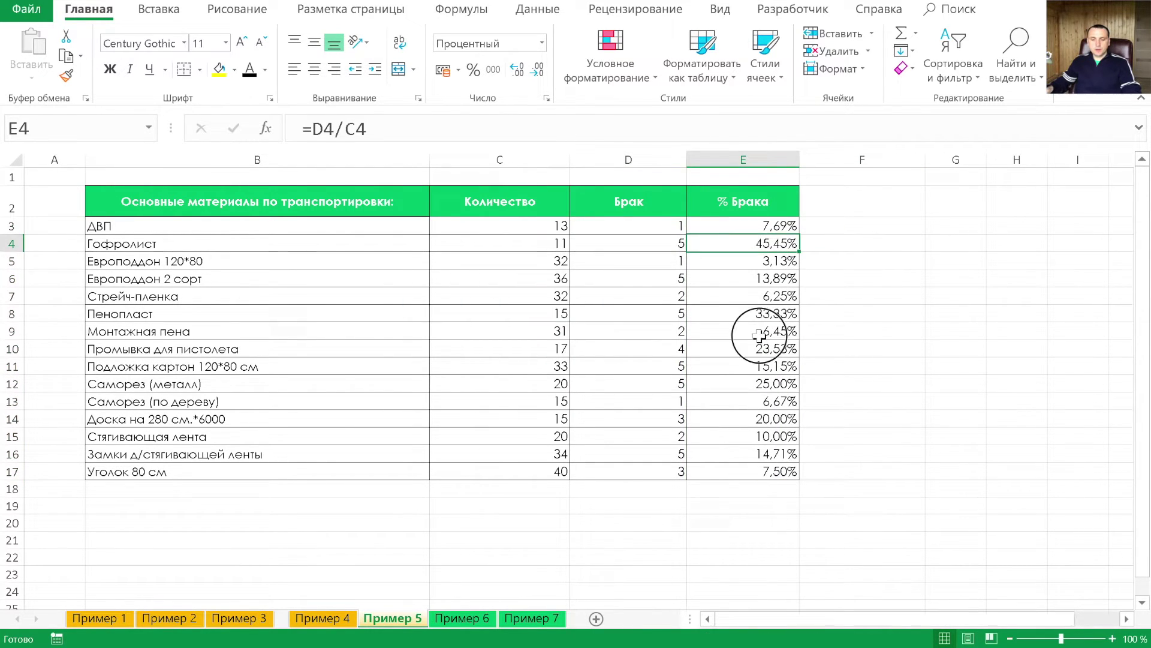
{"action": "left_click", "coordinate": [756, 418]}
{"action": "left_click", "coordinate": [780, 471]}
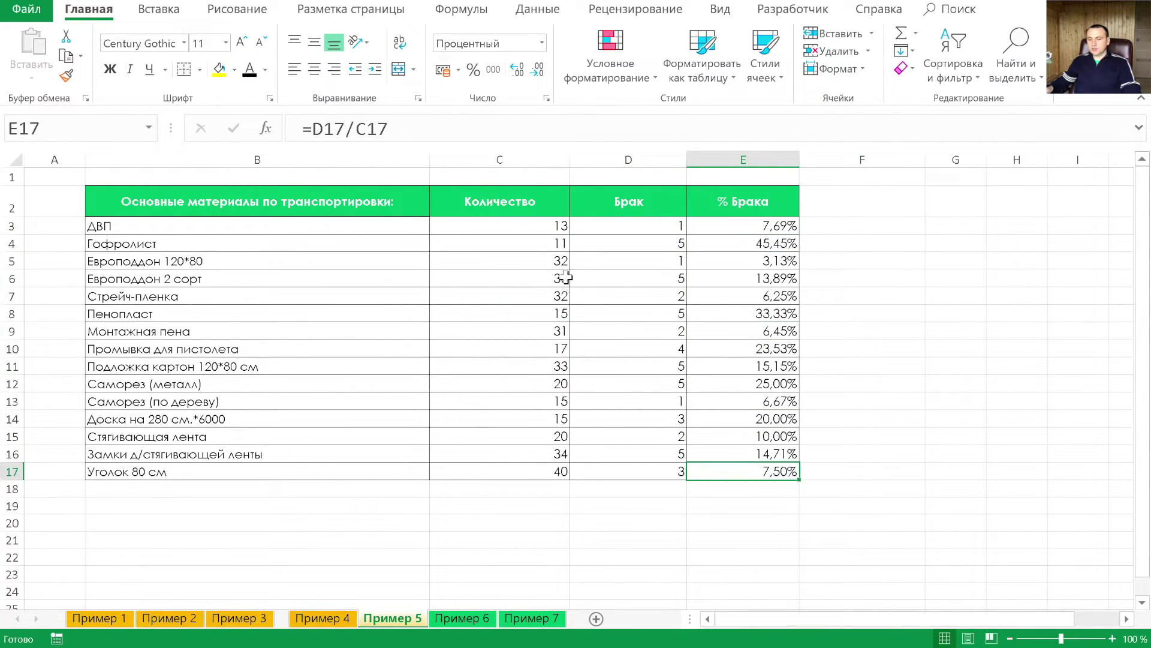
{"action": "left_click", "coordinate": [652, 232]}
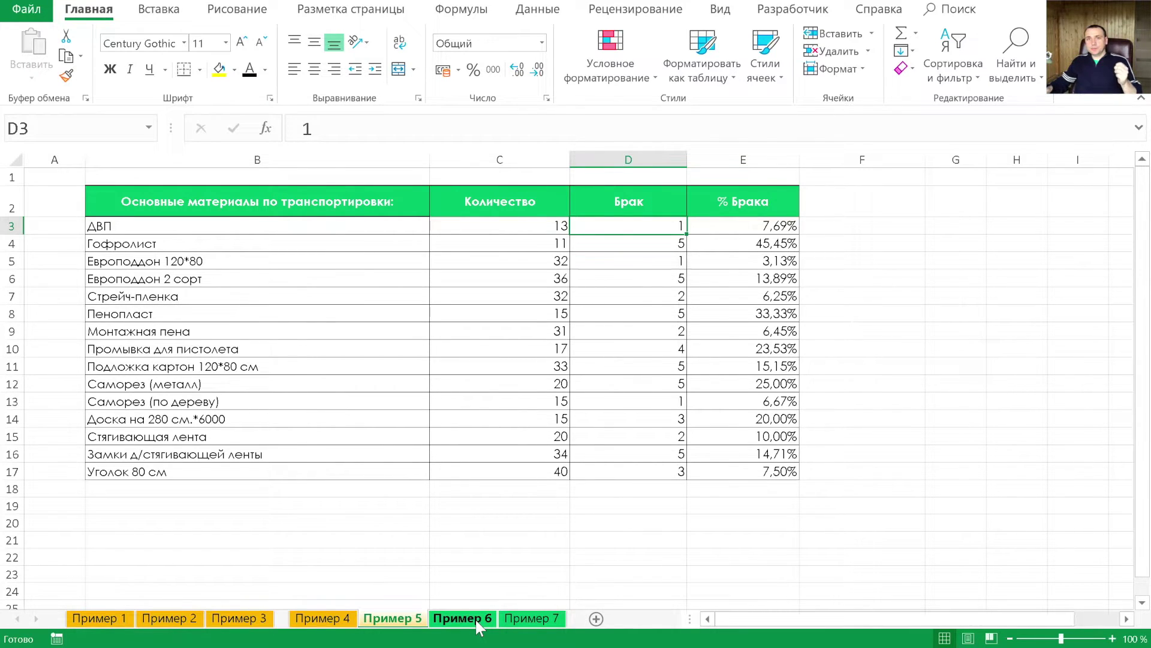
{"action": "left_click", "coordinate": [476, 618]}
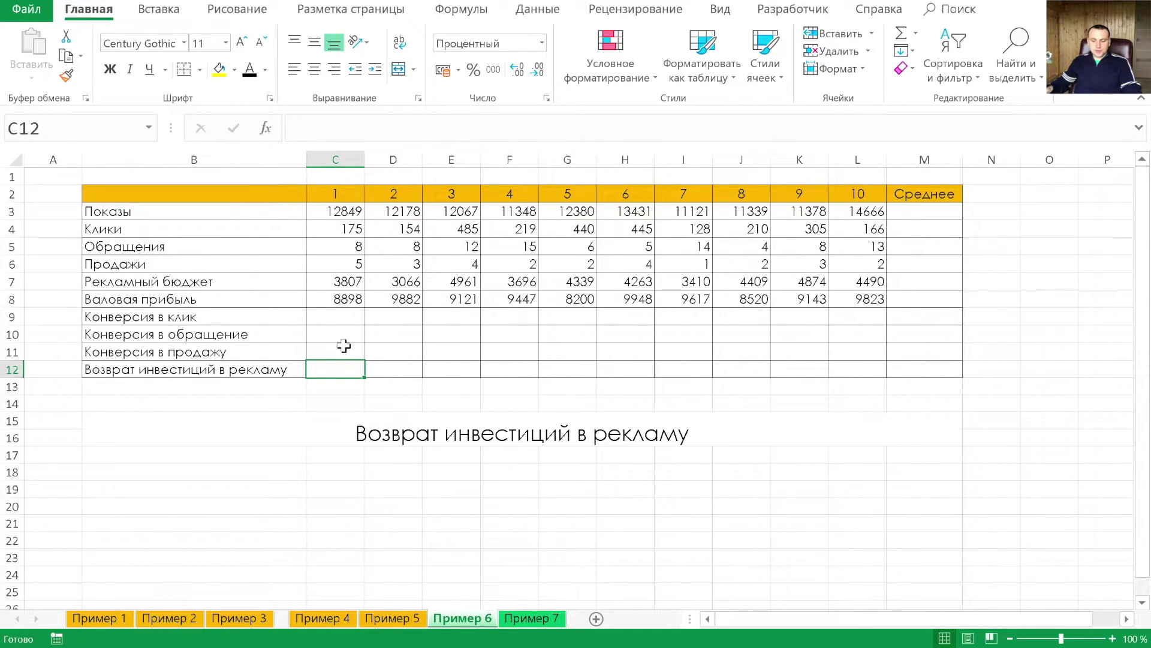
- Enter the click conversion formula =C4/C3 in C9 on Пример 6
{"action": "left_click", "coordinate": [521, 617]}
{"action": "left_click", "coordinate": [473, 616]}
{"action": "left_click", "coordinate": [351, 318]}
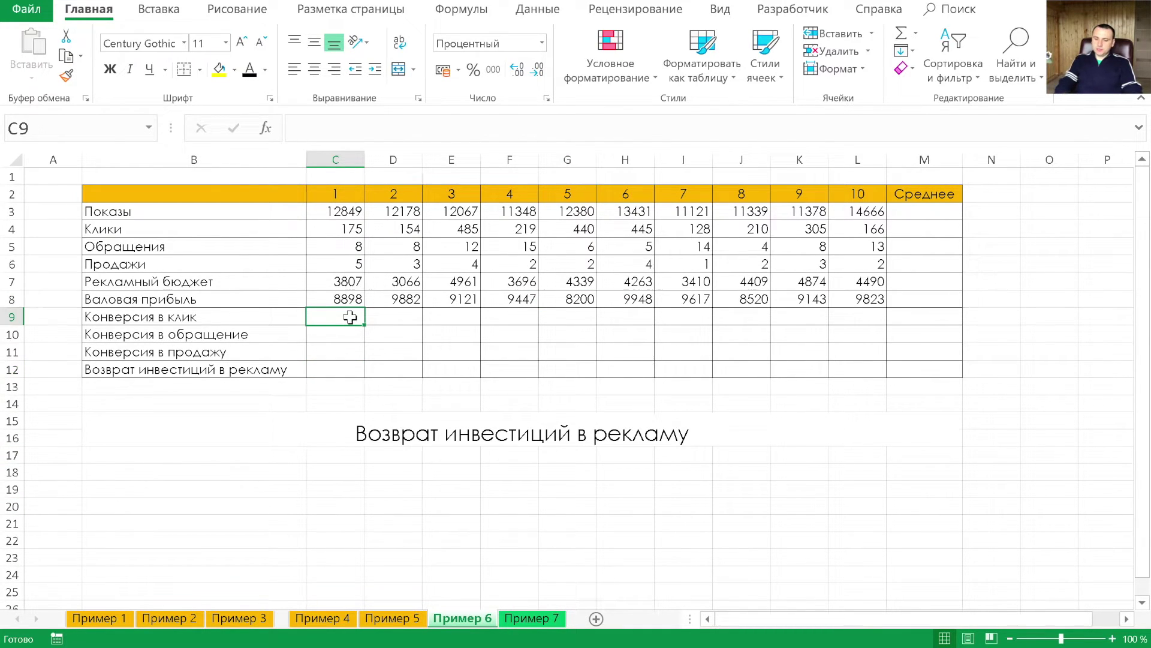
{"action": "type", "text": "="}
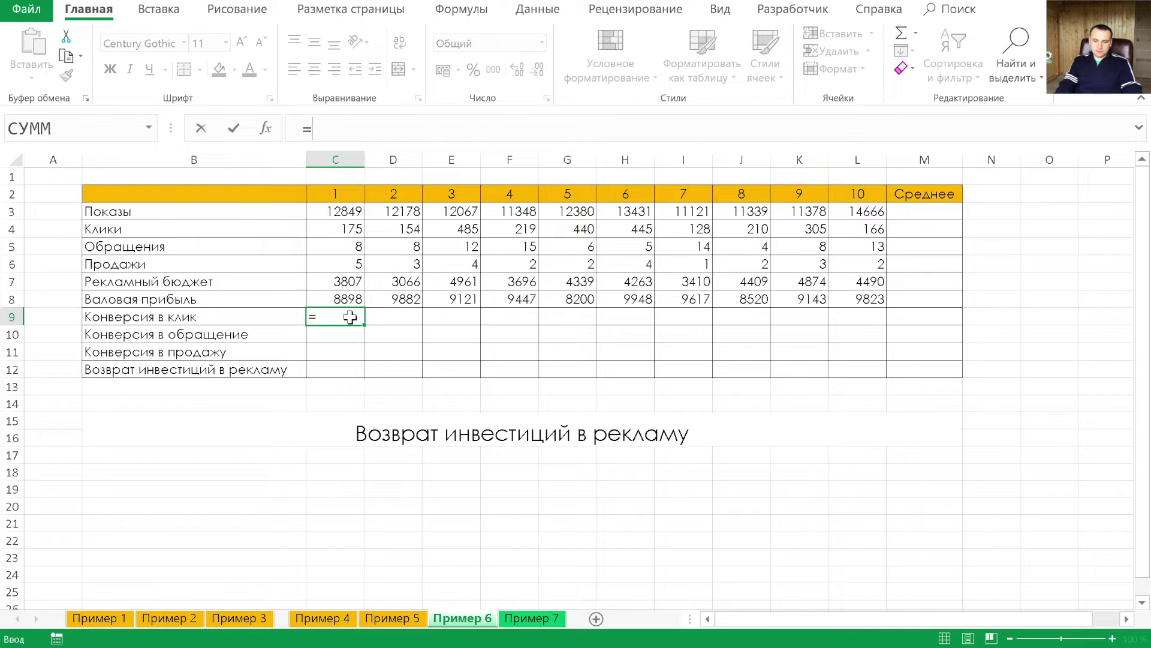
{"action": "left_click", "coordinate": [352, 229]}
{"action": "type", "text": "/"}
{"action": "left_click", "coordinate": [354, 214]}
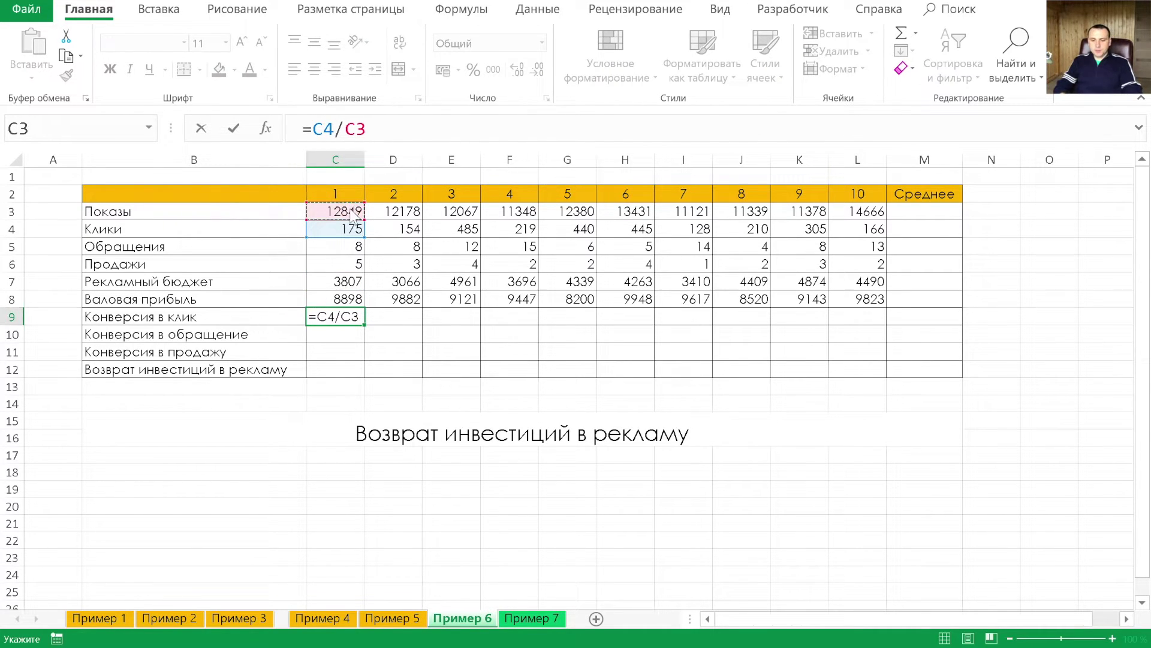
{"action": "key", "text": "Return"}
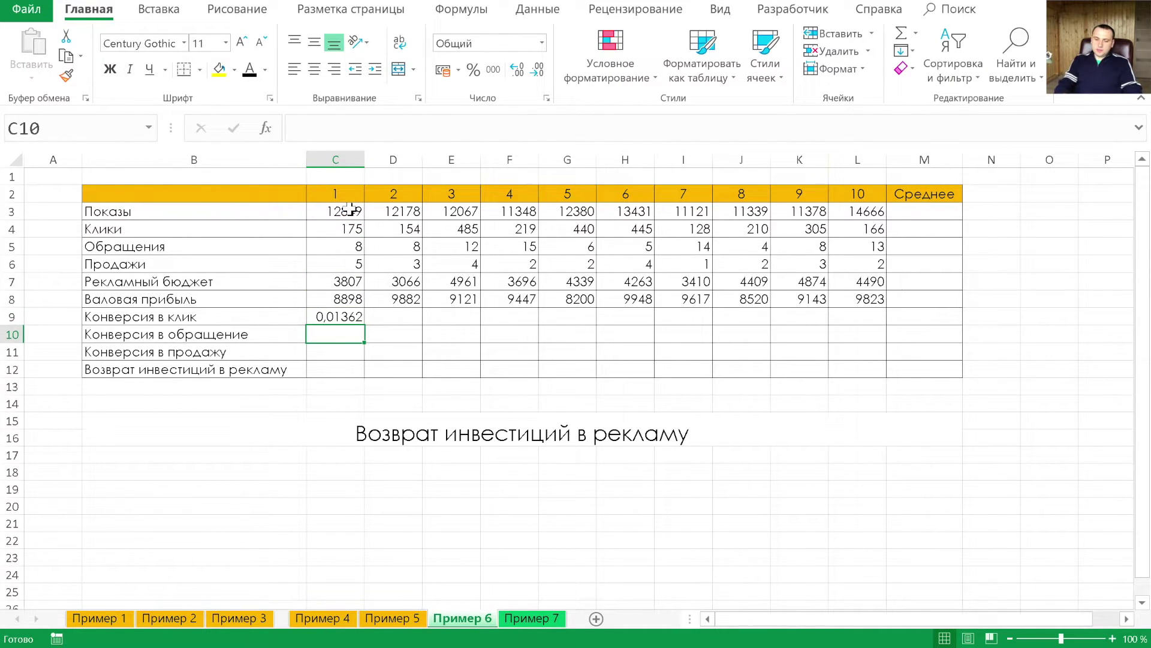
- Enter the inquiry conversion =C5/C4 in C10 and sale conversion =C6/C5 in C11
{"action": "type", "text": "="}
{"action": "key", "text": "Up"}
{"action": "key", "text": "Up"}
{"action": "key", "text": "Up"}
{"action": "key", "text": "Up"}
{"action": "key", "text": "Up"}
{"action": "type", "text": "/"}
{"action": "key", "text": "Up"}
{"action": "key", "text": "Up"}
{"action": "key", "text": "Up"}
{"action": "key", "text": "Up"}
{"action": "key", "text": "Up"}
{"action": "key", "text": "Up"}
{"action": "key", "text": "Return"}
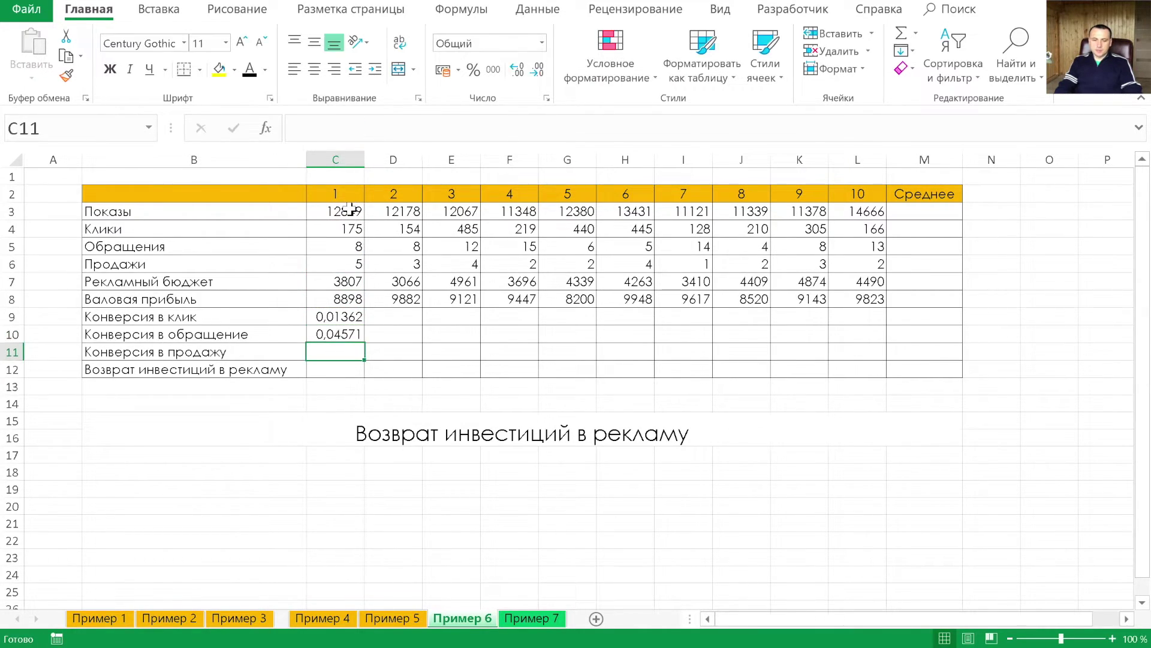
{"action": "type", "text": "="}
{"action": "key", "text": "Up"}
{"action": "key", "text": "Up"}
{"action": "key", "text": "Up"}
{"action": "key", "text": "Up"}
{"action": "key", "text": "Up"}
{"action": "type", "text": "/"}
{"action": "key", "text": "Up"}
{"action": "key", "text": "Up"}
{"action": "key", "text": "Up"}
{"action": "key", "text": "Up"}
{"action": "key", "text": "Up"}
{"action": "key", "text": "Up"}
{"action": "key", "text": "Return"}
- Fill the three conversion formulas right to column L and format them as Percentage
{"action": "mouse_move", "coordinate": [345, 316]}
{"action": "left_mouse_down"}
{"action": "mouse_move", "coordinate": [345, 352]}
{"action": "mouse_move", "coordinate": [887, 360]}
{"action": "left_mouse_up"}
{"action": "left_click", "coordinate": [546, 98]}
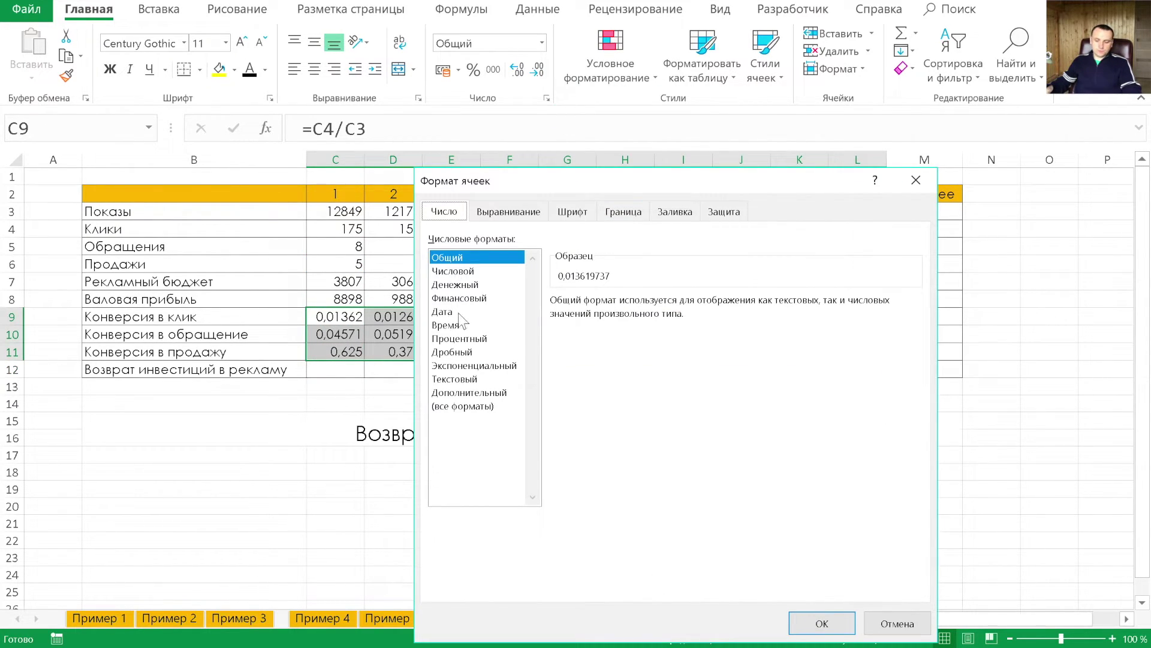
{"action": "left_click", "coordinate": [459, 338]}
{"action": "left_click", "coordinate": [821, 623]}
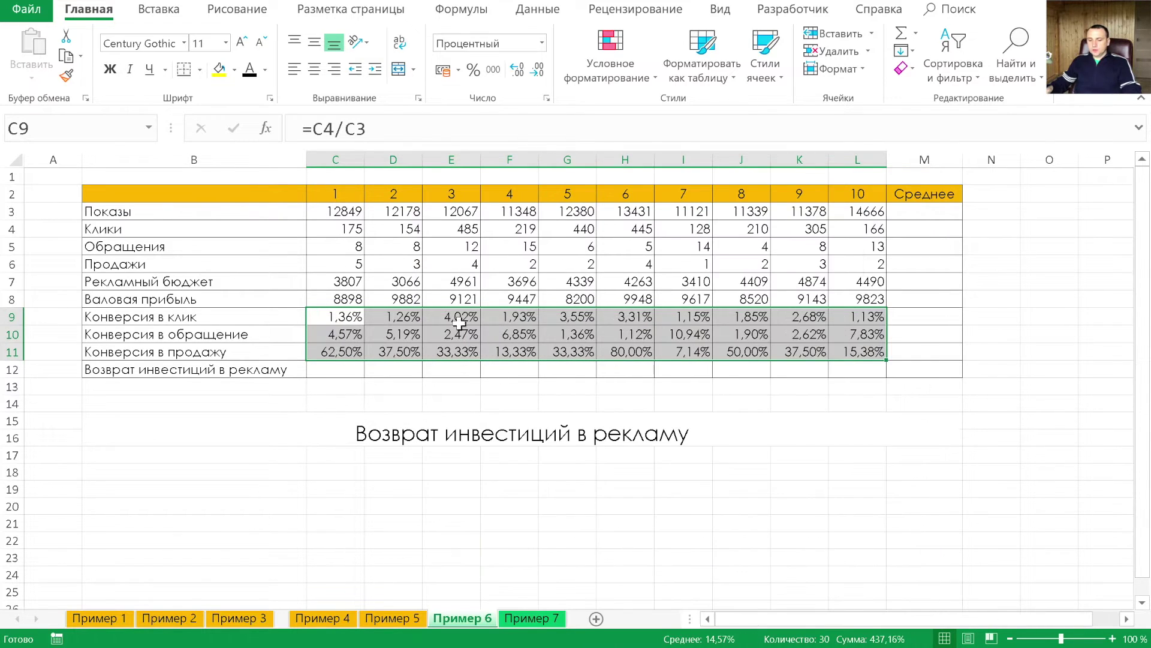
{"action": "left_click", "coordinate": [324, 316]}
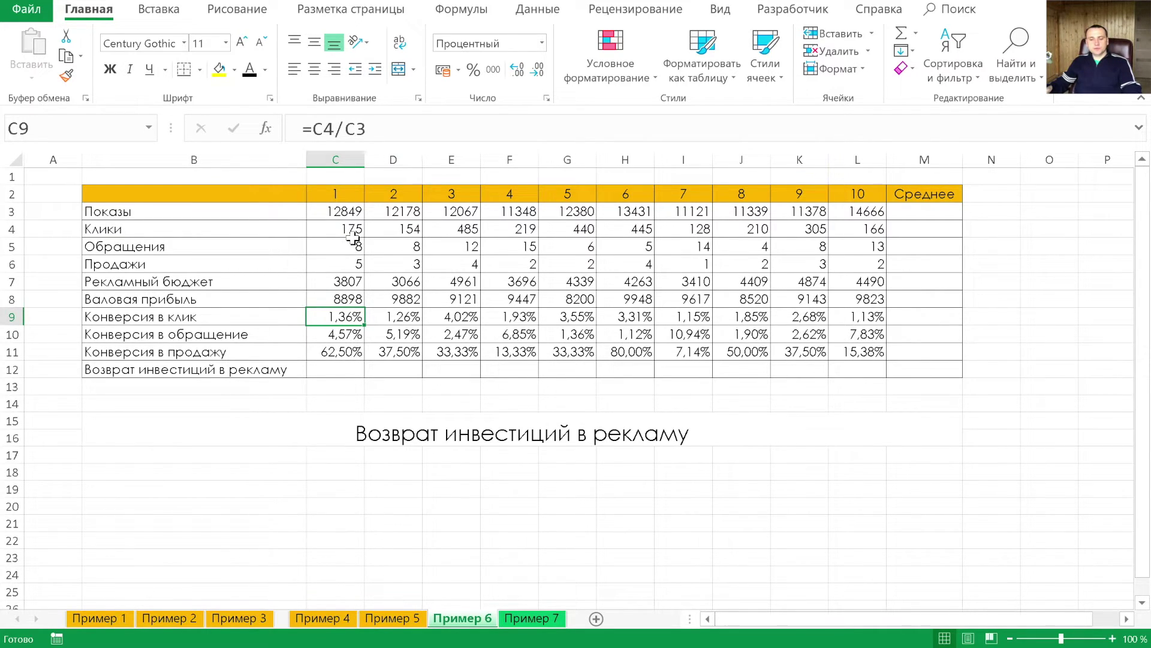
- Check the conversion formulas, then enter =СРЗНАЧ(C3:L3) in M3 to average impressions (12275,7)
{"action": "left_click", "coordinate": [338, 336]}
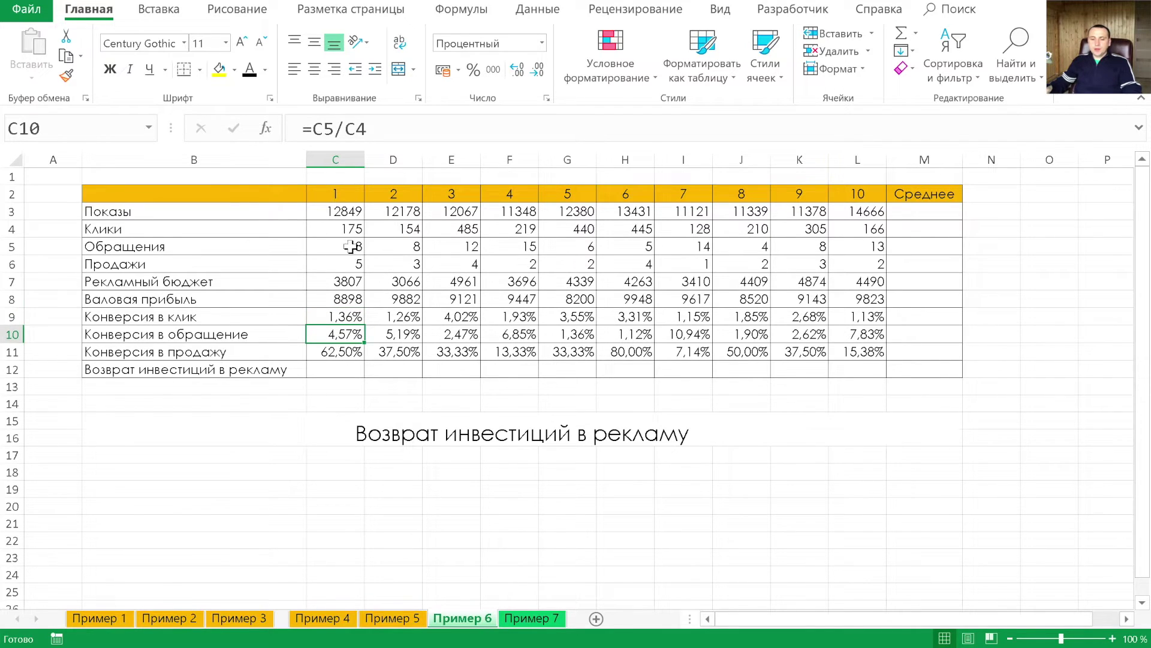
{"action": "key", "text": "Down"}
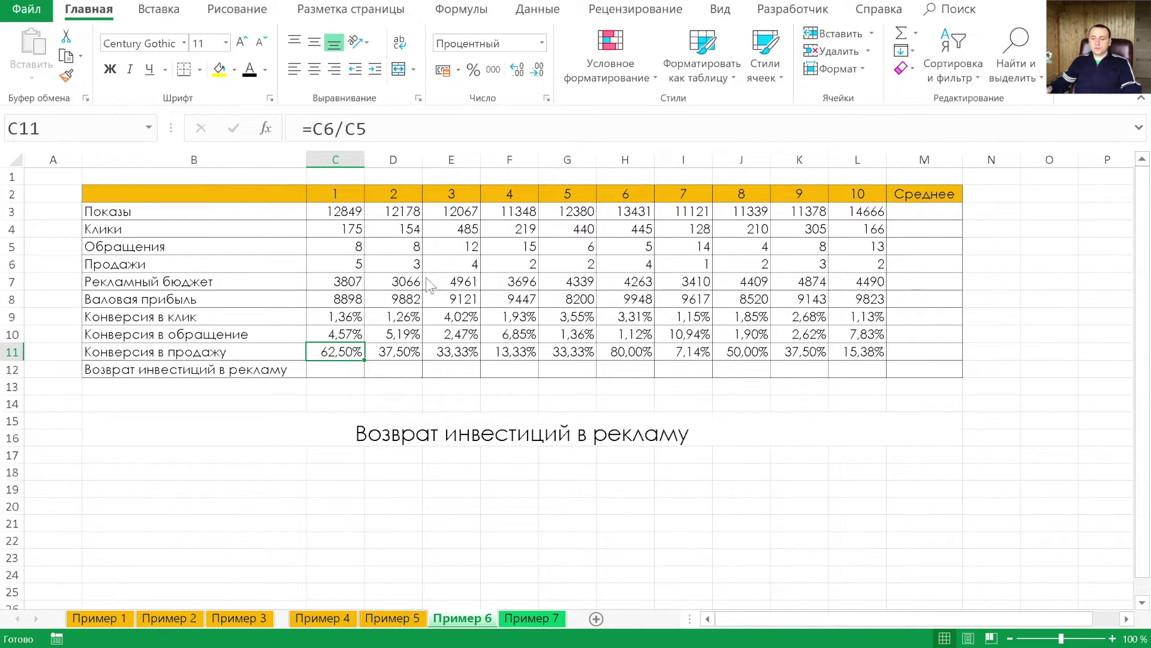
{"action": "left_click", "coordinate": [915, 215]}
{"action": "type", "text": "=c"}
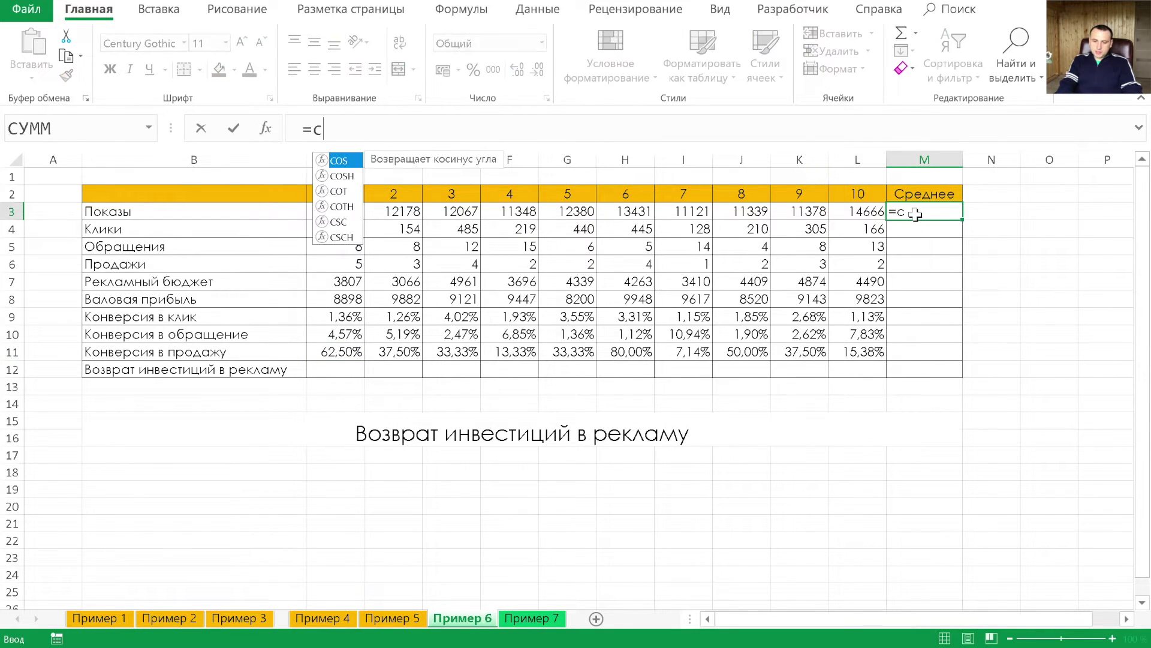
{"action": "key", "text": "BackSpace"}
{"action": "type", "text": "ср"}
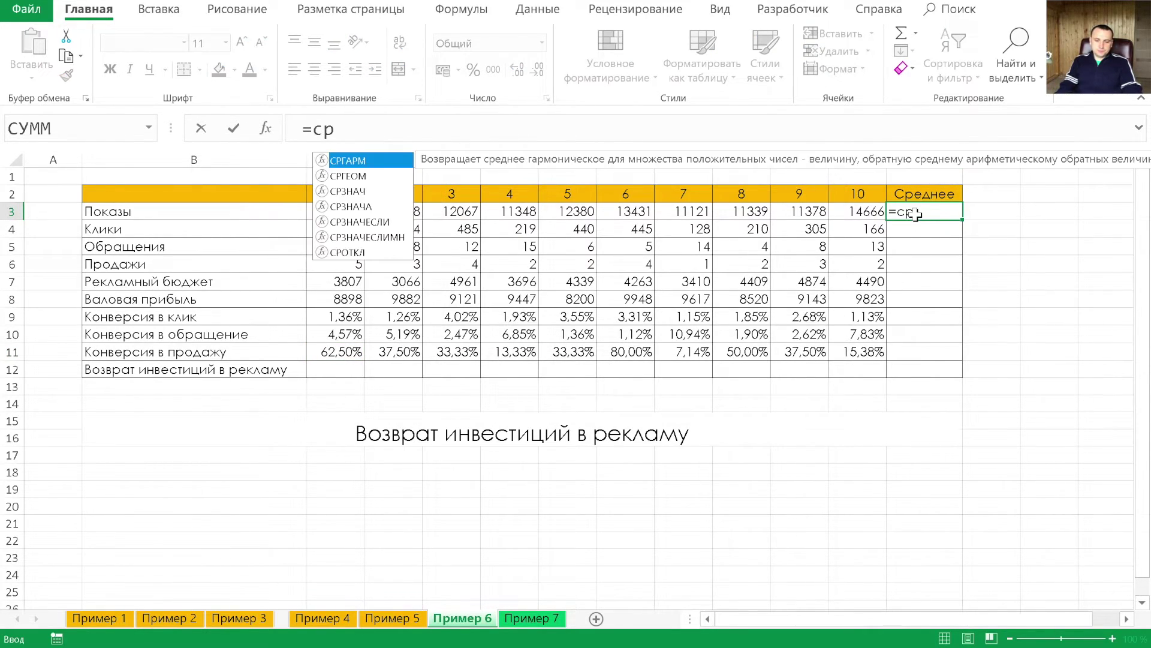
{"action": "key", "text": "Down"}
{"action": "key", "text": "Down"}
{"action": "key", "text": "Tab"}
{"action": "key", "text": "Left"}
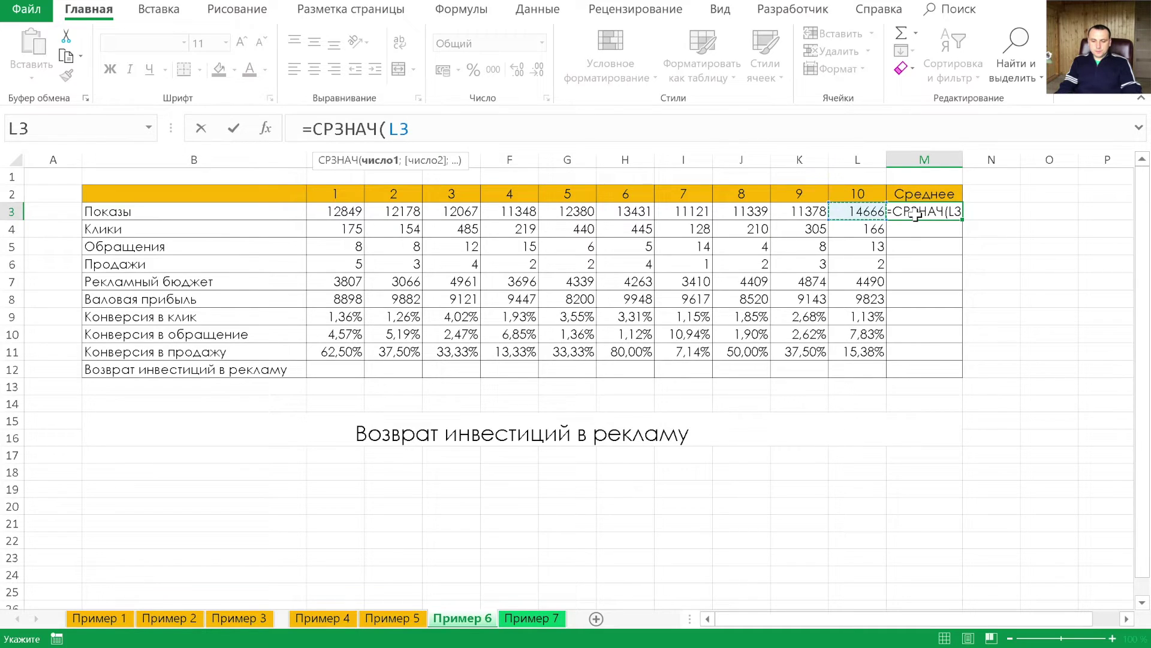
{"action": "key", "text": "ctrl+shift+Left"}
{"action": "key", "text": "shift+Right"}
{"action": "key", "text": "Return"}
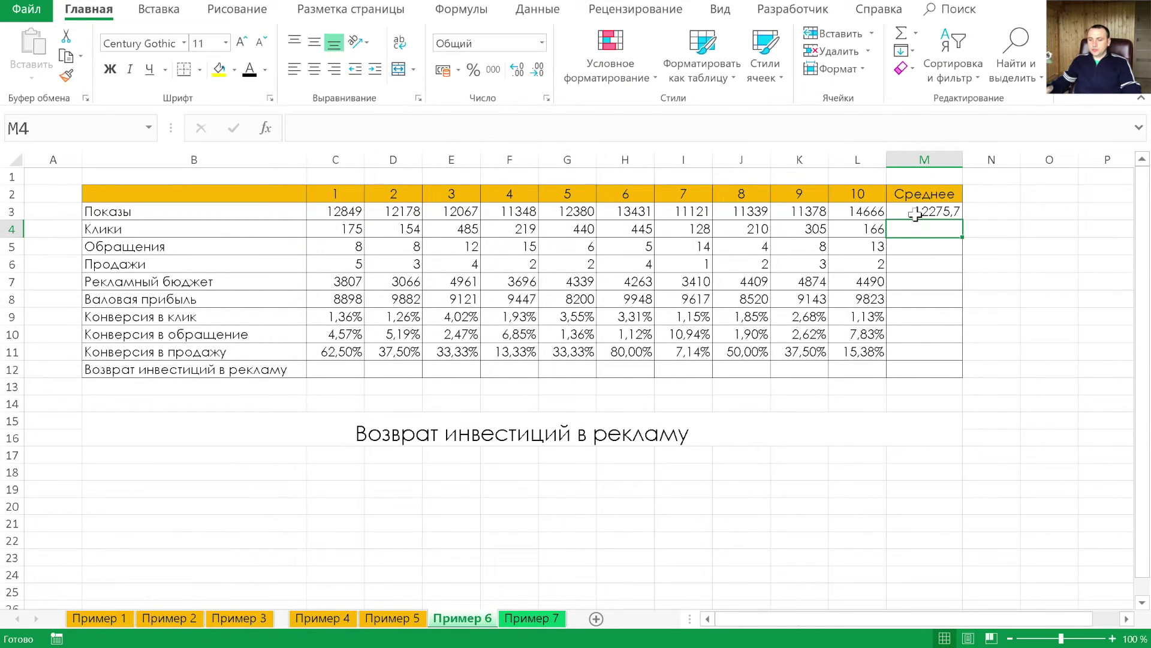
- Copy the average formula down the Среднее column to M11 and review the results
{"action": "left_click", "coordinate": [916, 214]}
{"action": "left_click_drag", "start_coordinate": [961, 219], "coordinate": [952, 357]}
{"action": "left_click", "coordinate": [923, 334]}
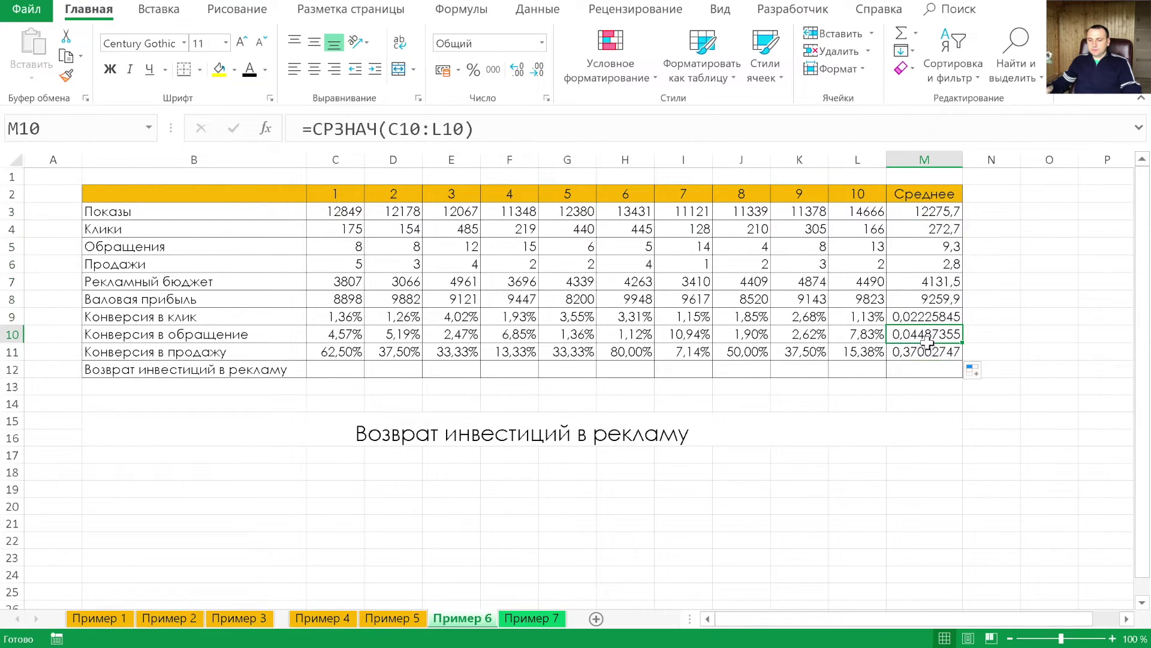
{"action": "left_click_drag", "start_coordinate": [926, 299], "coordinate": [926, 352]}
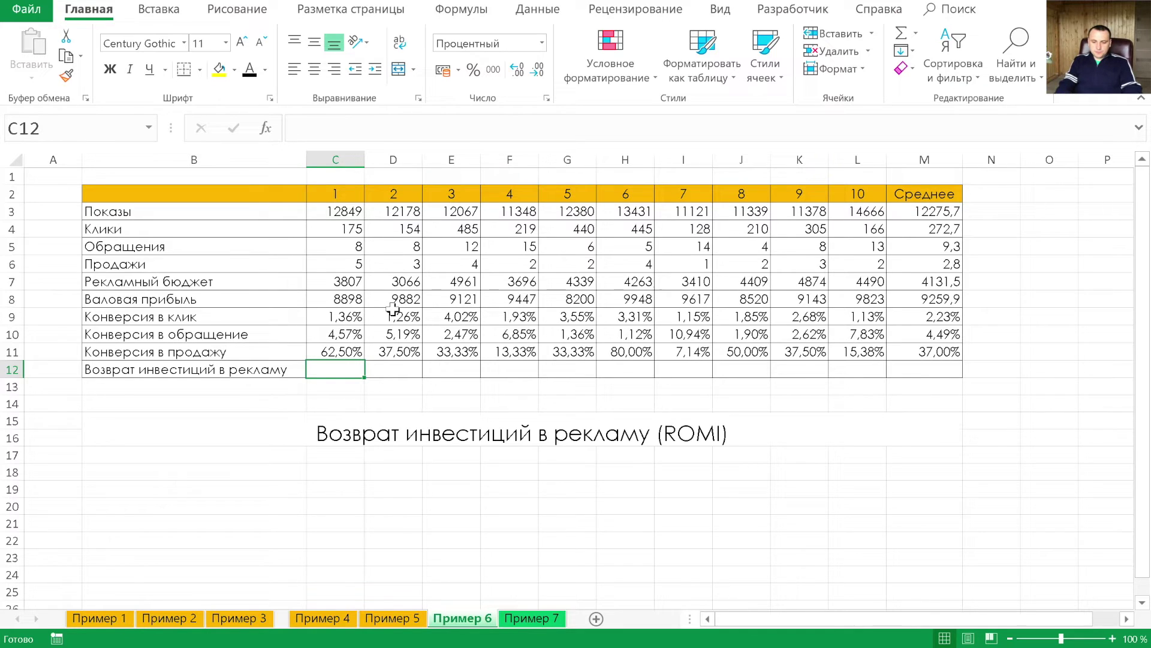
- Enter the ROMI formula =C7/(C8-C7) in C12
{"action": "type", "text": "="}
{"action": "key", "text": "Up"}
{"action": "key", "text": "Up"}
{"action": "key", "text": "Up"}
{"action": "key", "text": "Up"}
{"action": "key", "text": "Up"}
{"action": "type", "text": "/"}
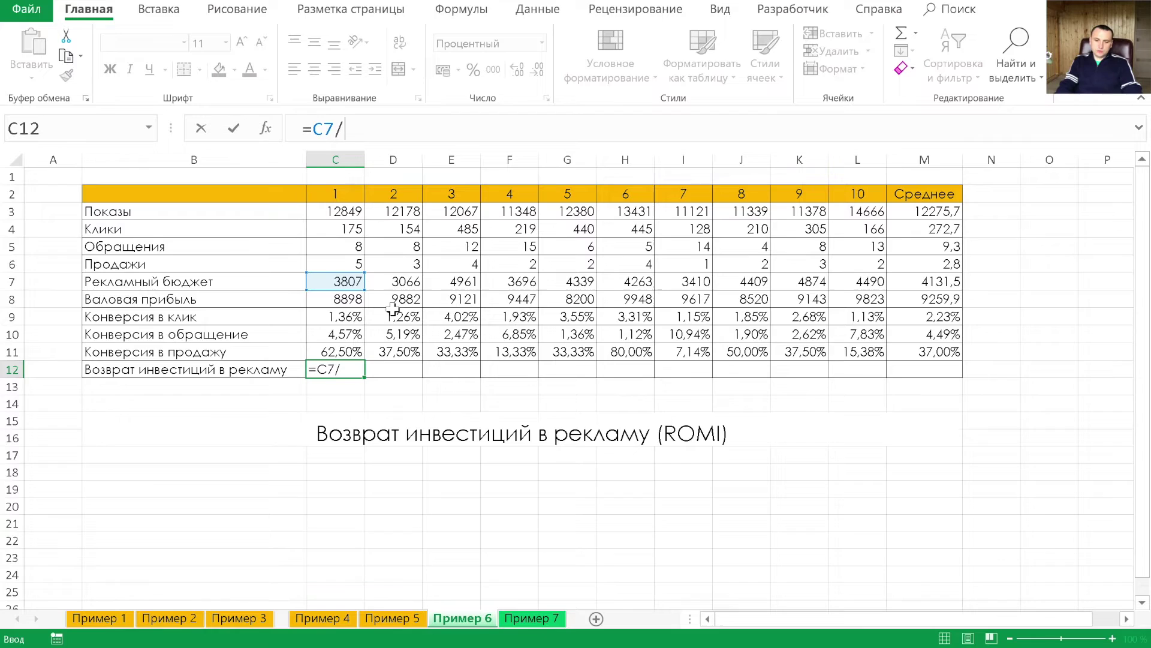
{"action": "type", "text": "("}
{"action": "left_click", "coordinate": [358, 300]}
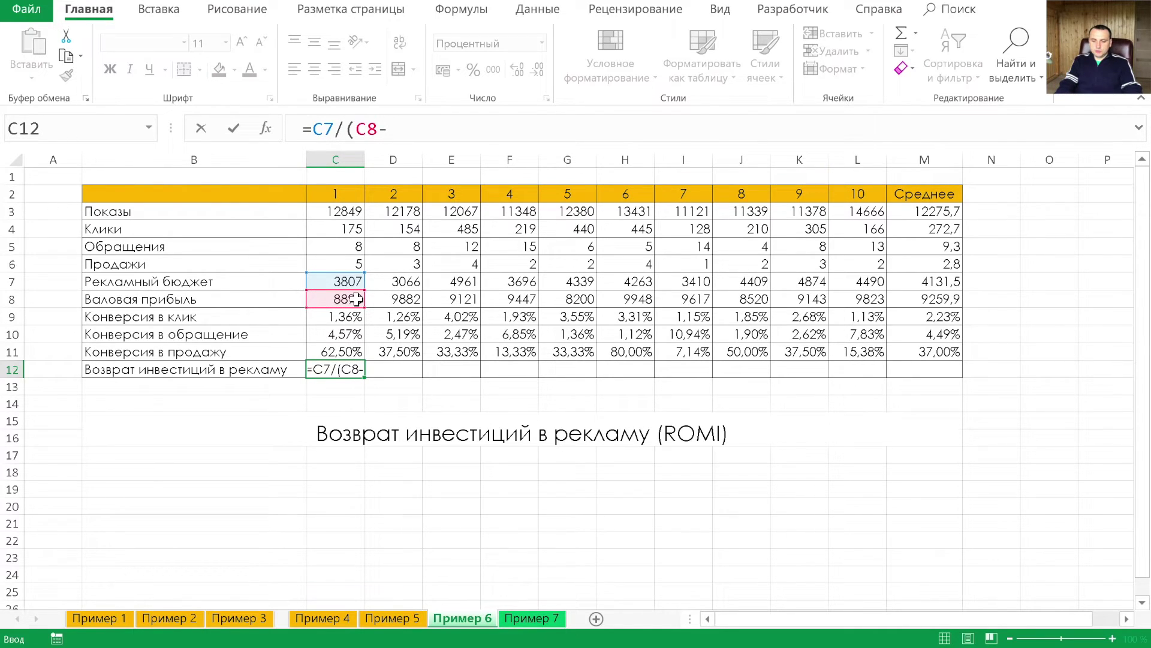
{"action": "key", "text": "Up"}
{"action": "key", "text": "Up"}
{"action": "key", "text": "Up"}
{"action": "key", "text": "Up"}
{"action": "key", "text": "Up"}
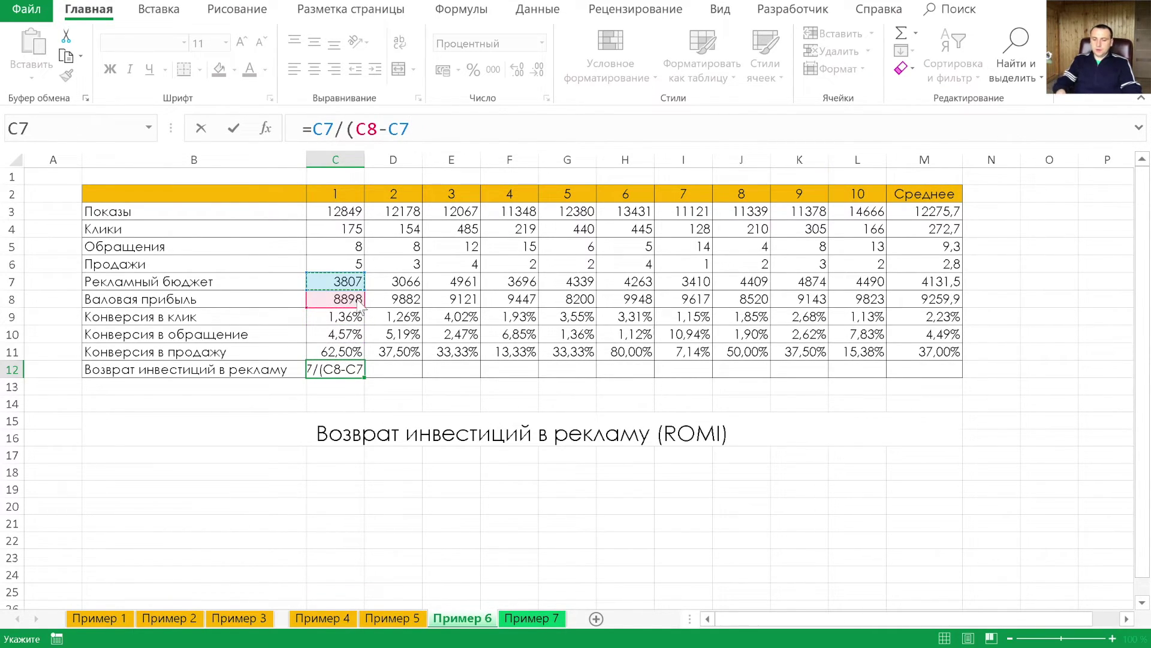
{"action": "key", "text": "Return"}
{"action": "key", "text": "Return"}
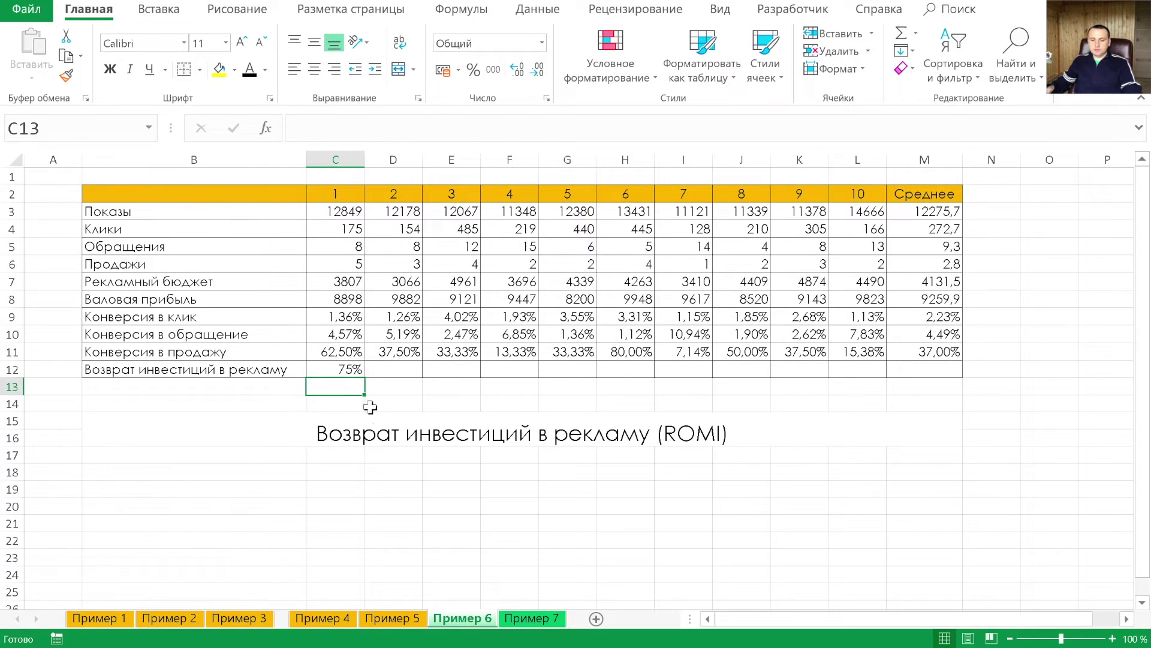
- Copy the ROMI formula across to L12 and check the 75%–84% results
{"action": "left_click", "coordinate": [337, 370]}
{"action": "left_click_drag", "start_coordinate": [359, 373], "coordinate": [864, 375]}
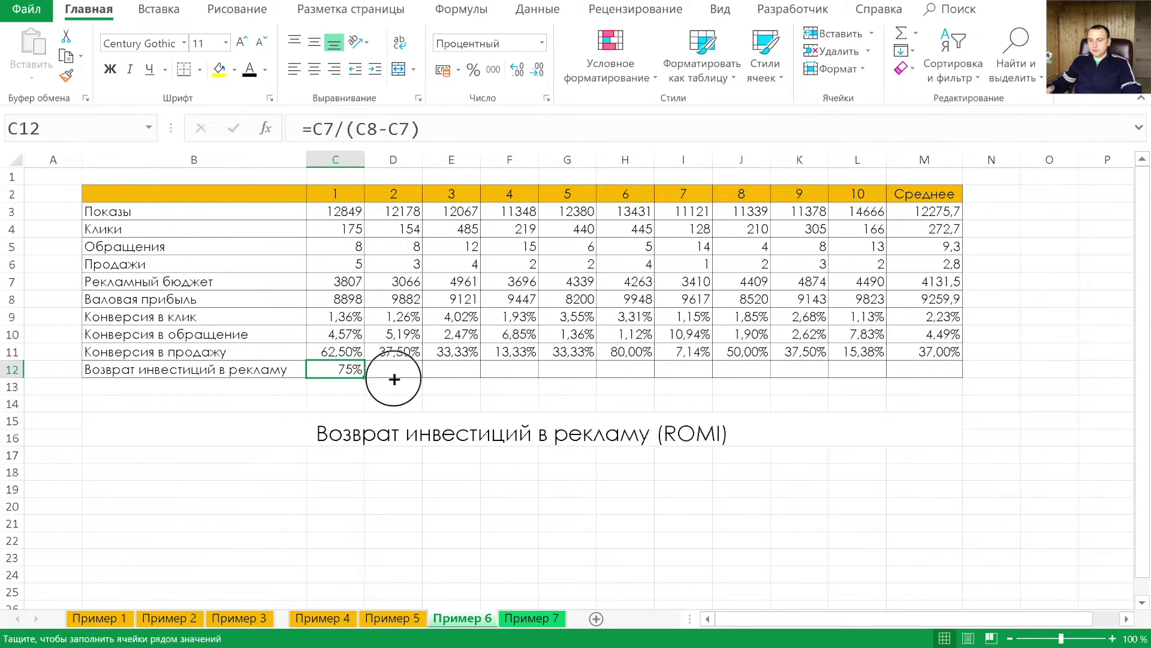
{"action": "left_click", "coordinate": [879, 367]}
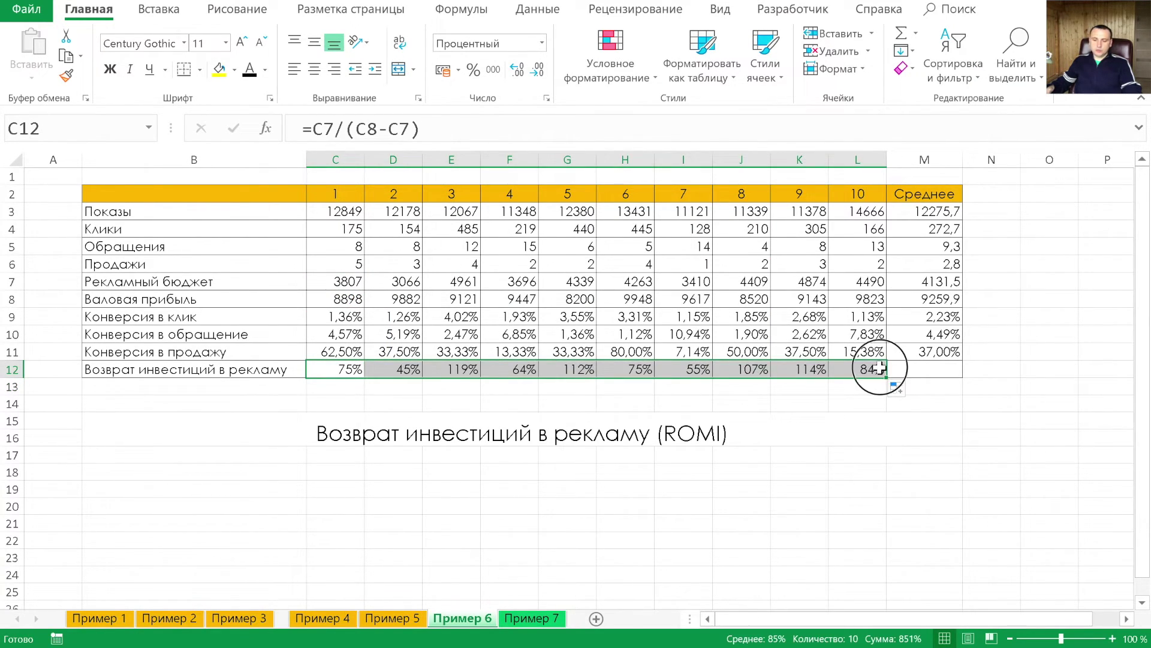
{"action": "left_click", "coordinate": [691, 356]}
{"action": "left_click", "coordinate": [606, 367]}
{"action": "left_click", "coordinate": [551, 370]}
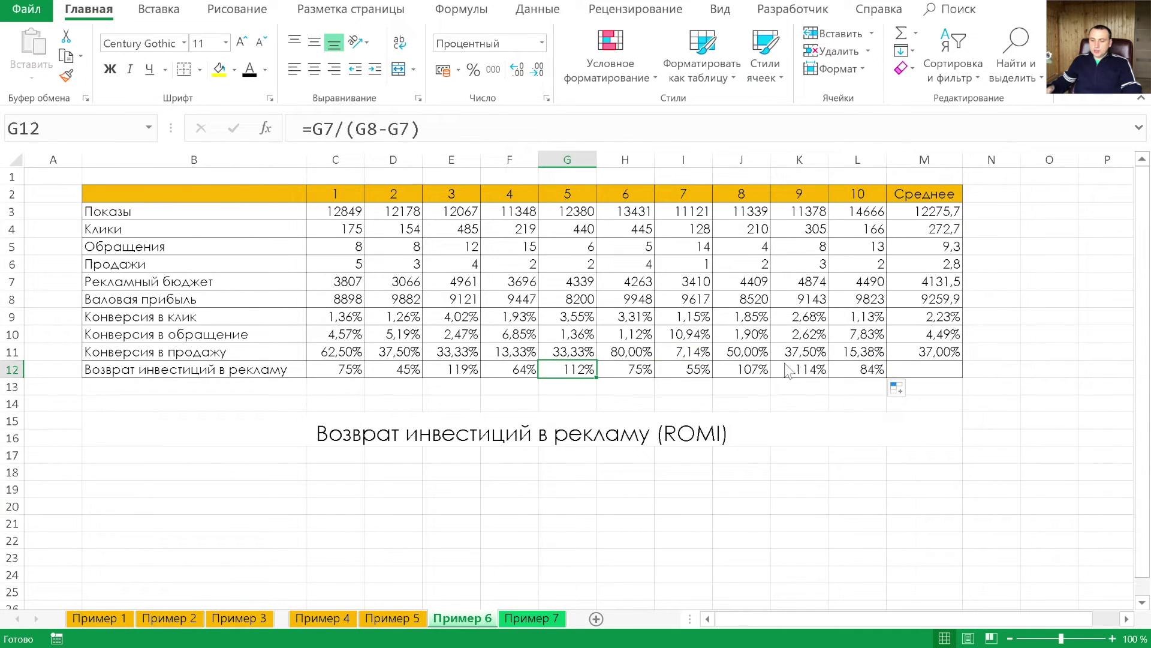
- Extend the Среднее formula down to M12 for an 85,12% ROMI average
{"action": "left_click", "coordinate": [928, 366]}
{"action": "left_click", "coordinate": [950, 354]}
{"action": "left_click_drag", "start_coordinate": [961, 360], "coordinate": [959, 375]}
{"action": "left_click", "coordinate": [947, 372]}
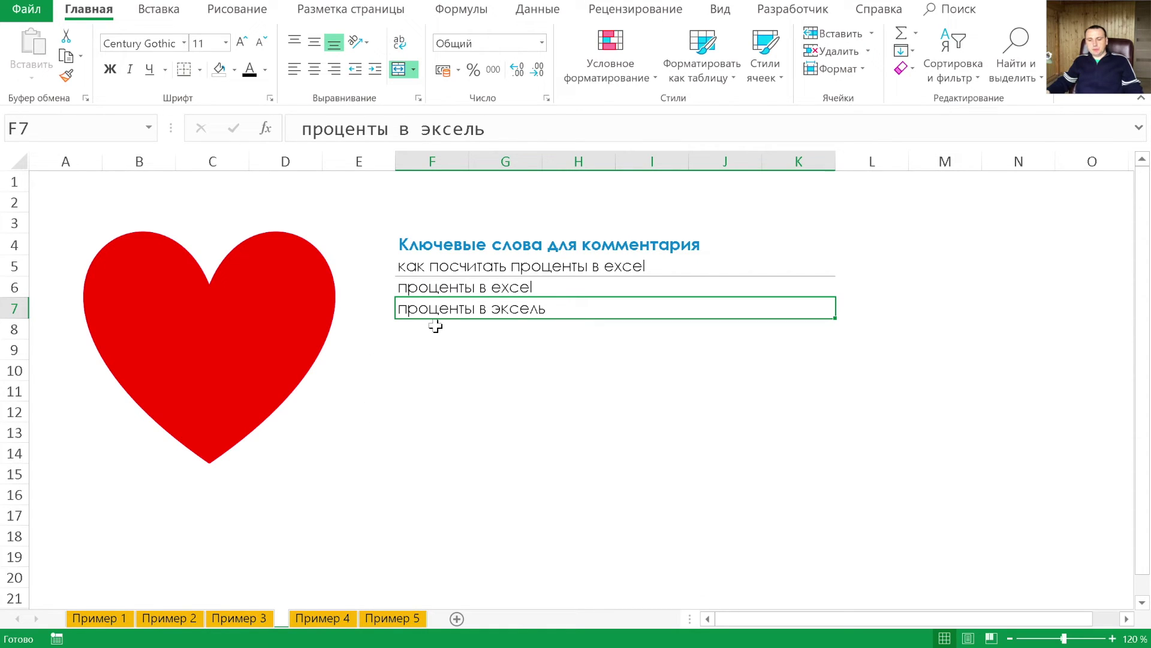
- Select the first keyword phrase, "как посчитать проценты в excel", on the keywords sheet
{"action": "left_click", "coordinate": [442, 269]}
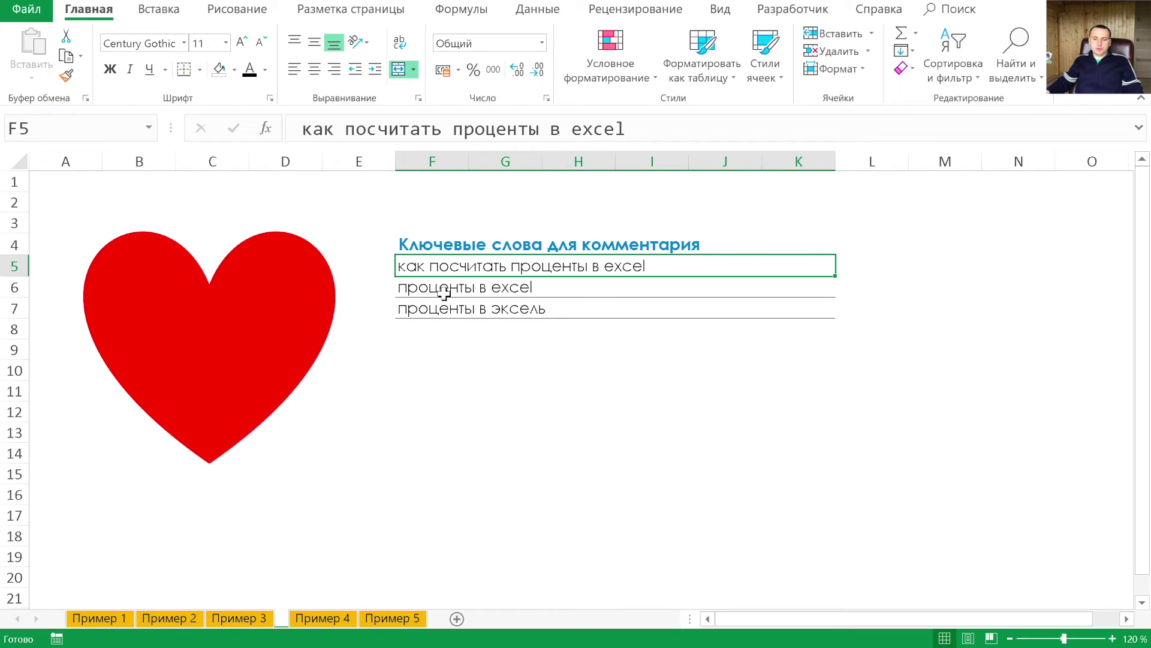